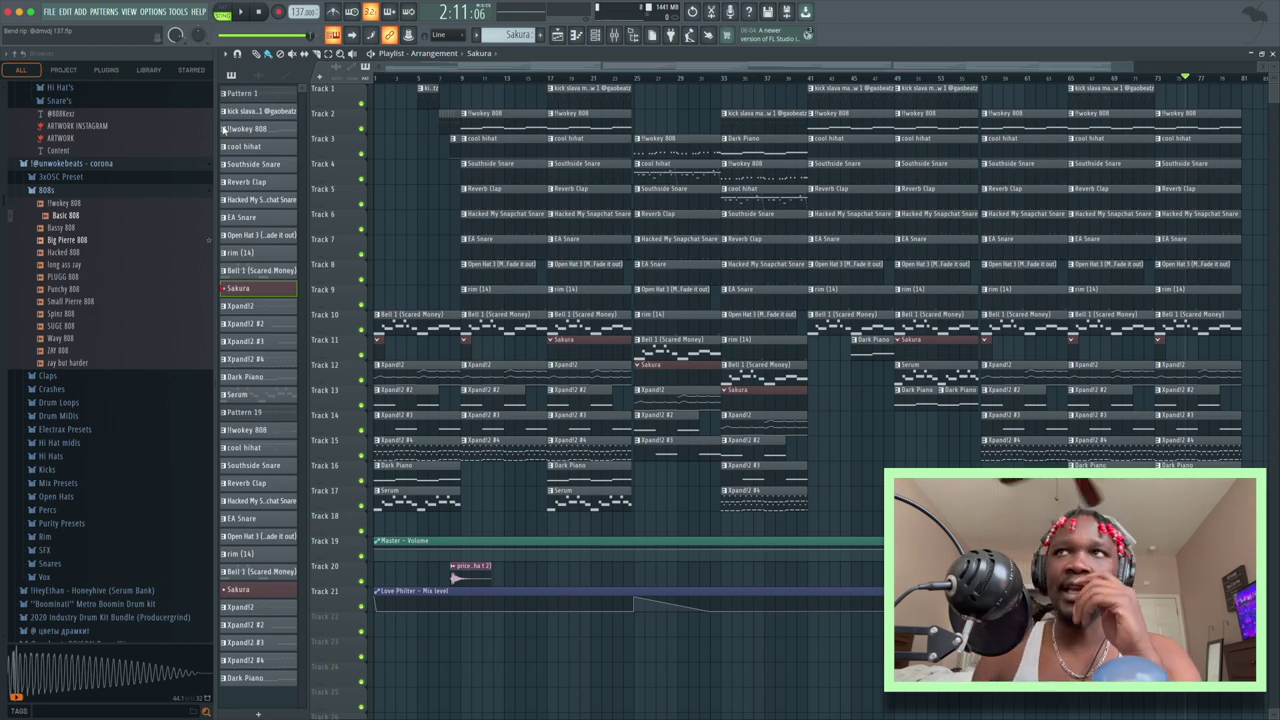
- Highlight the low sustained notes and the higher melody notes in the Xpand!2 piano roll of Pattern 1, and play the pattern
mouse_move(468, 4)
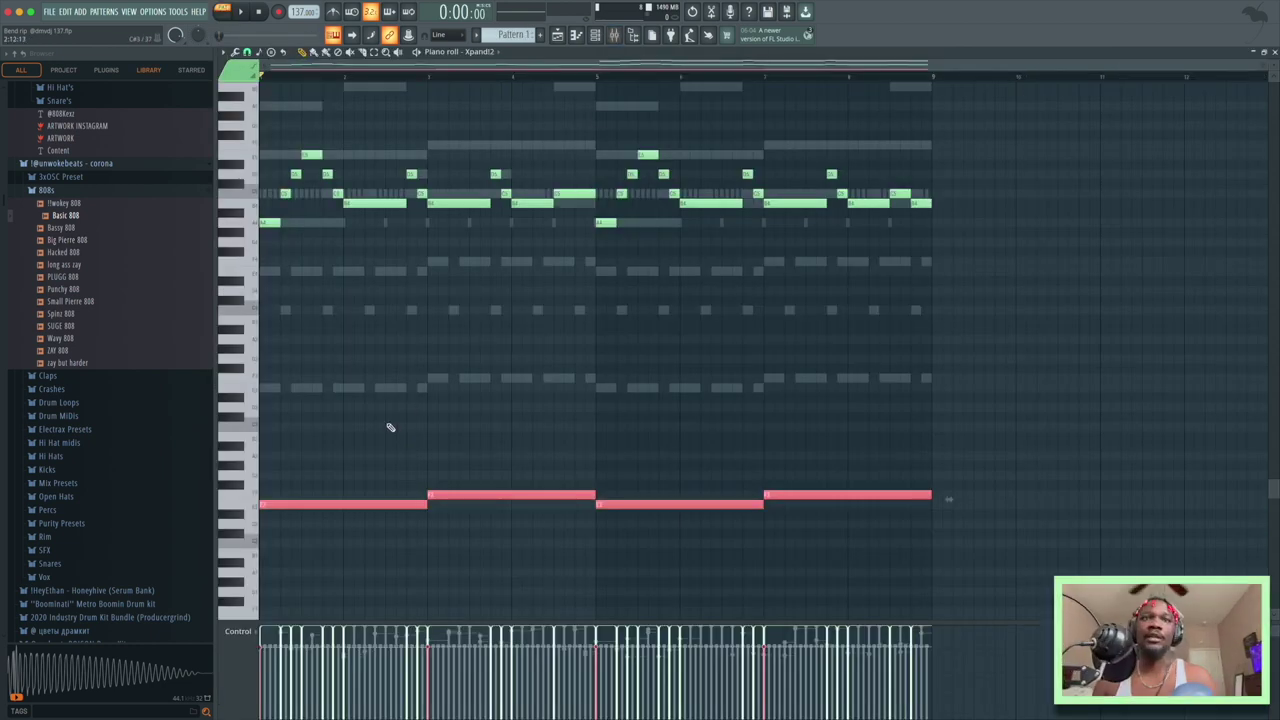
drag(266, 423, 714, 517)
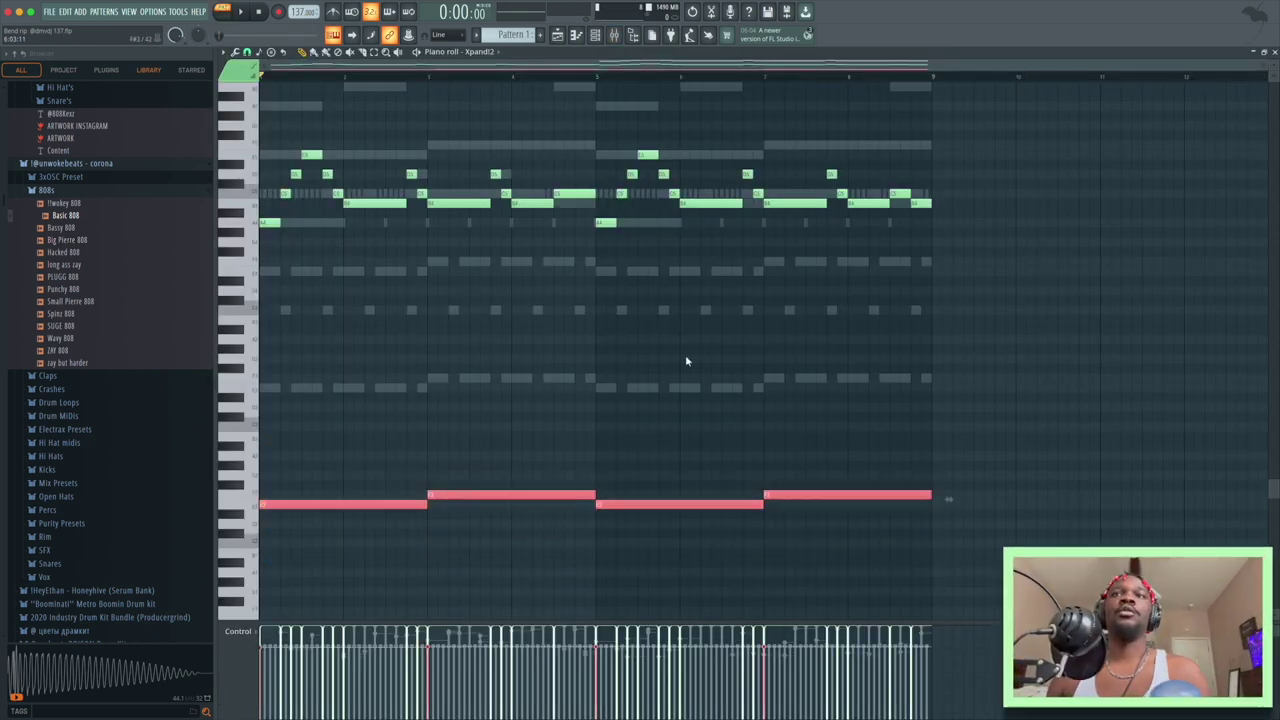
scroll(586, 289, down, 2)
scroll(586, 292, up, 3)
scroll(330, 230, up, 8)
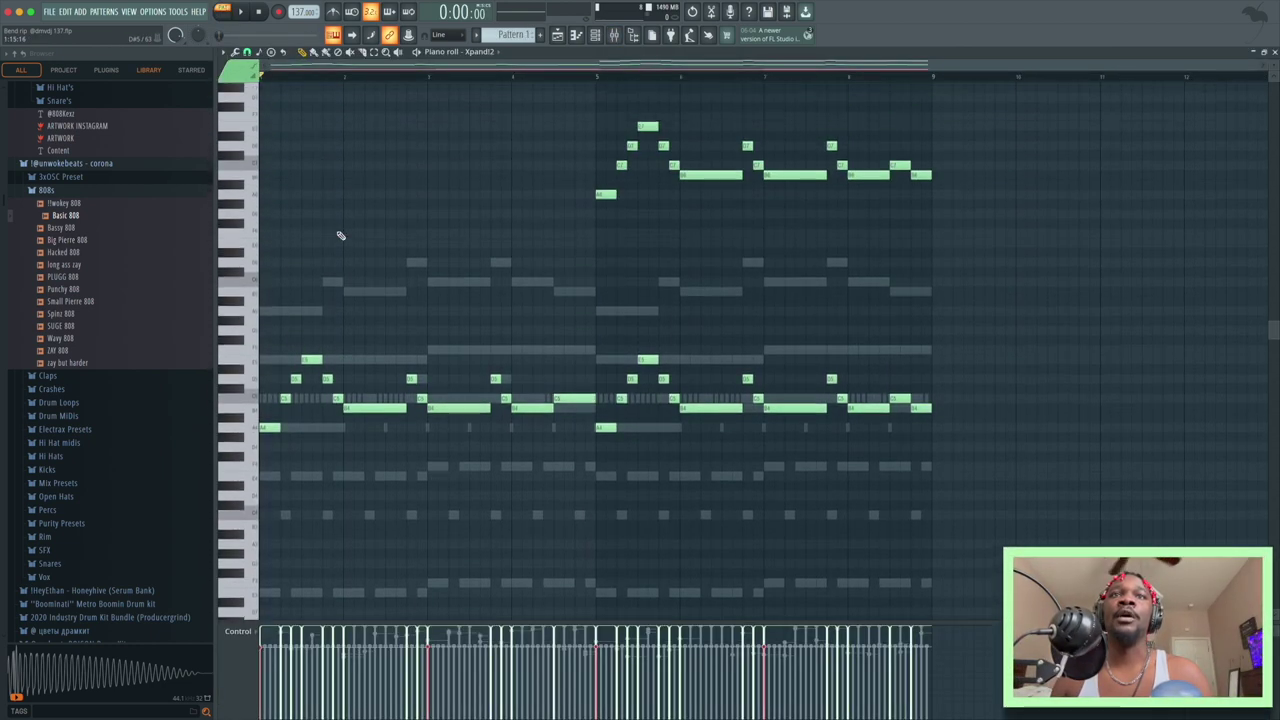
drag(271, 149, 1014, 491)
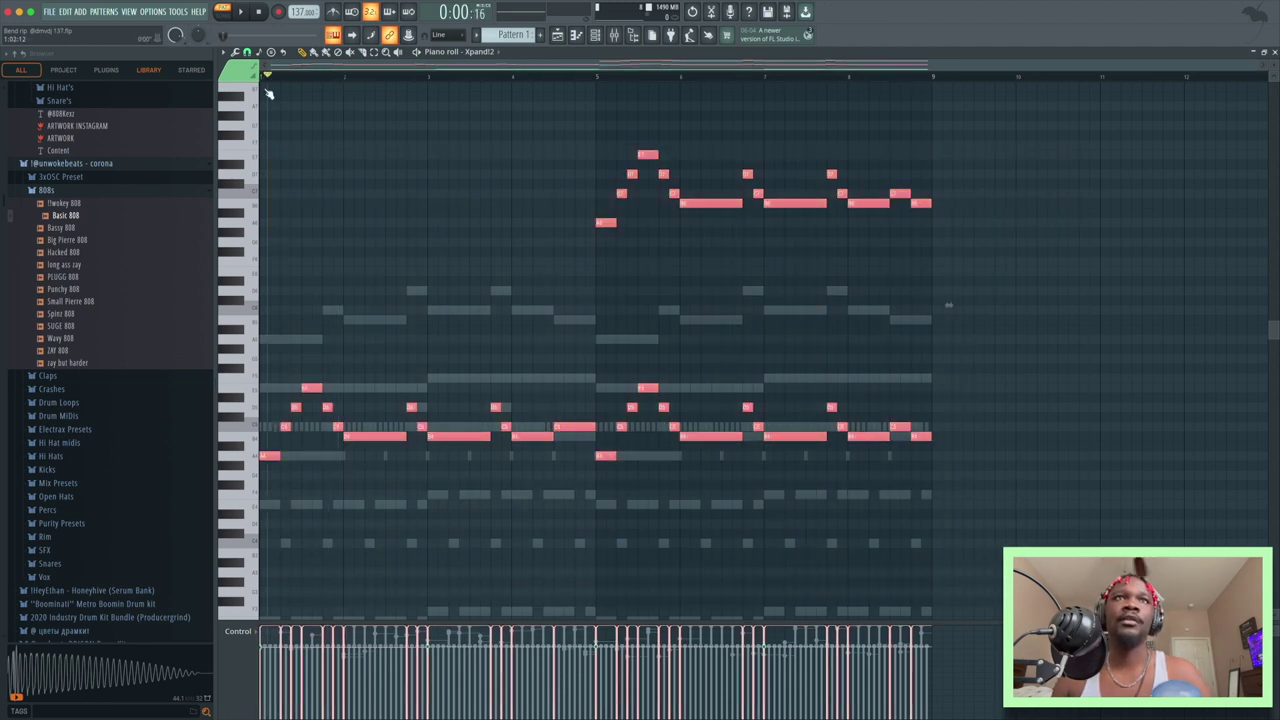
key(space)
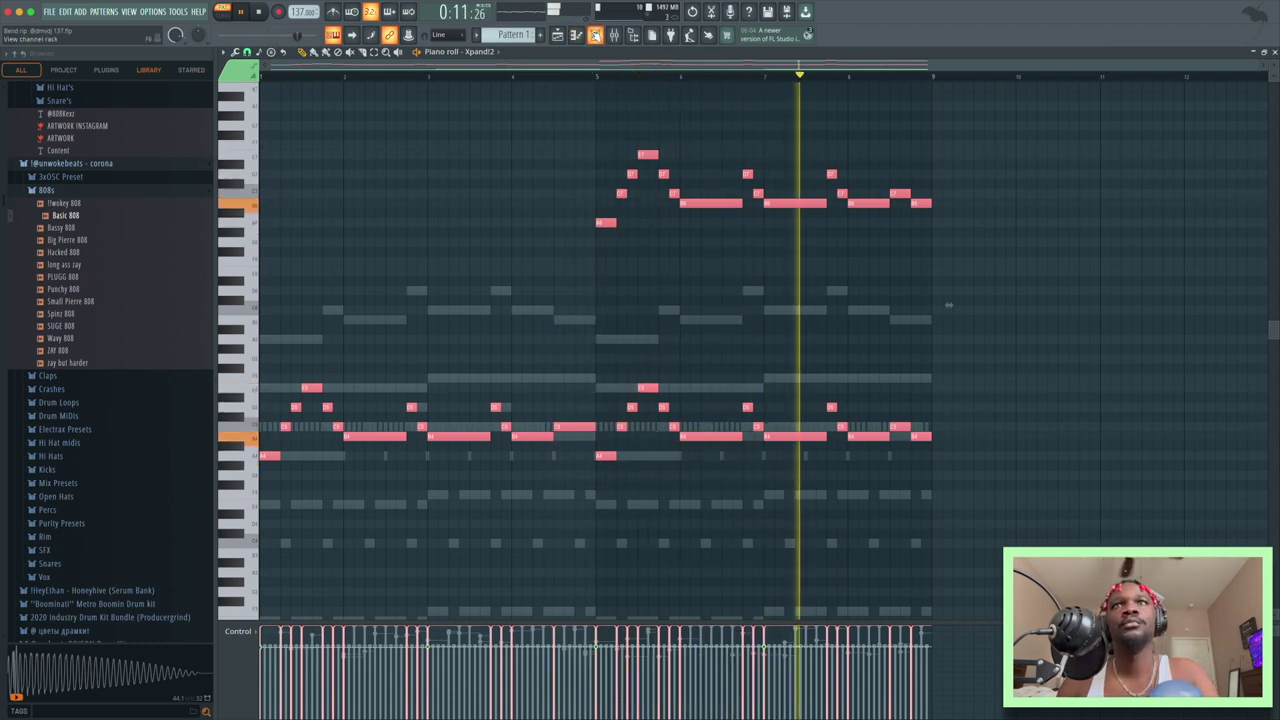
- Check the channel rack briefly, close it, and select only Xpand!2's upper-octave melody notes in bars 5 to 8
key(F6)
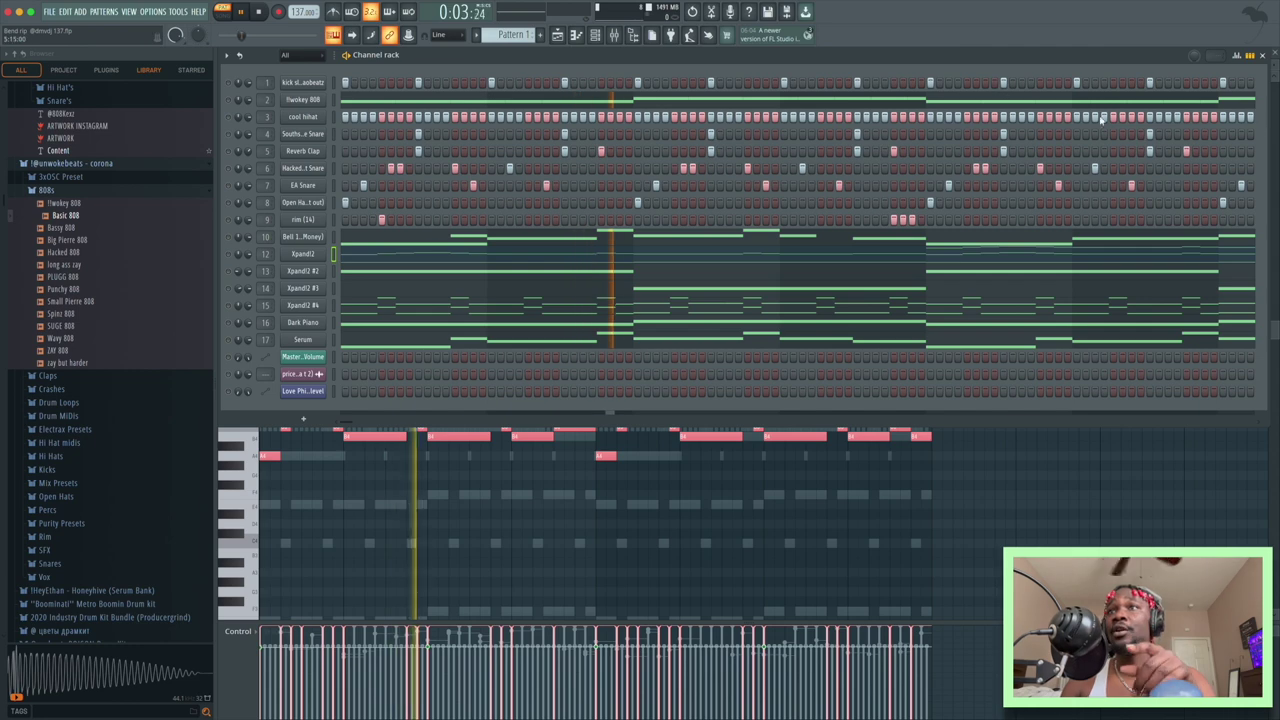
drag(1178, 70, 1086, 536)
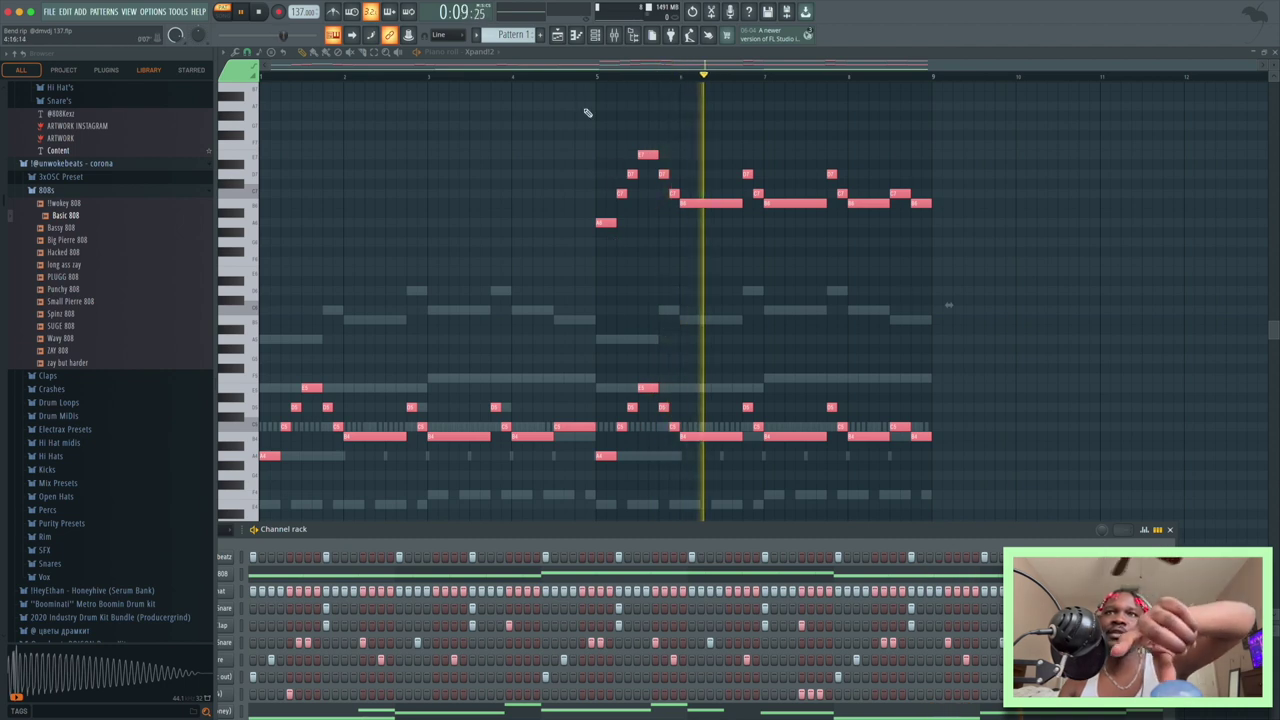
key(F6)
mouse_move(573, 122)
mouse_down()
mouse_move(920, 294)
mouse_move(900, 305)
mouse_up()
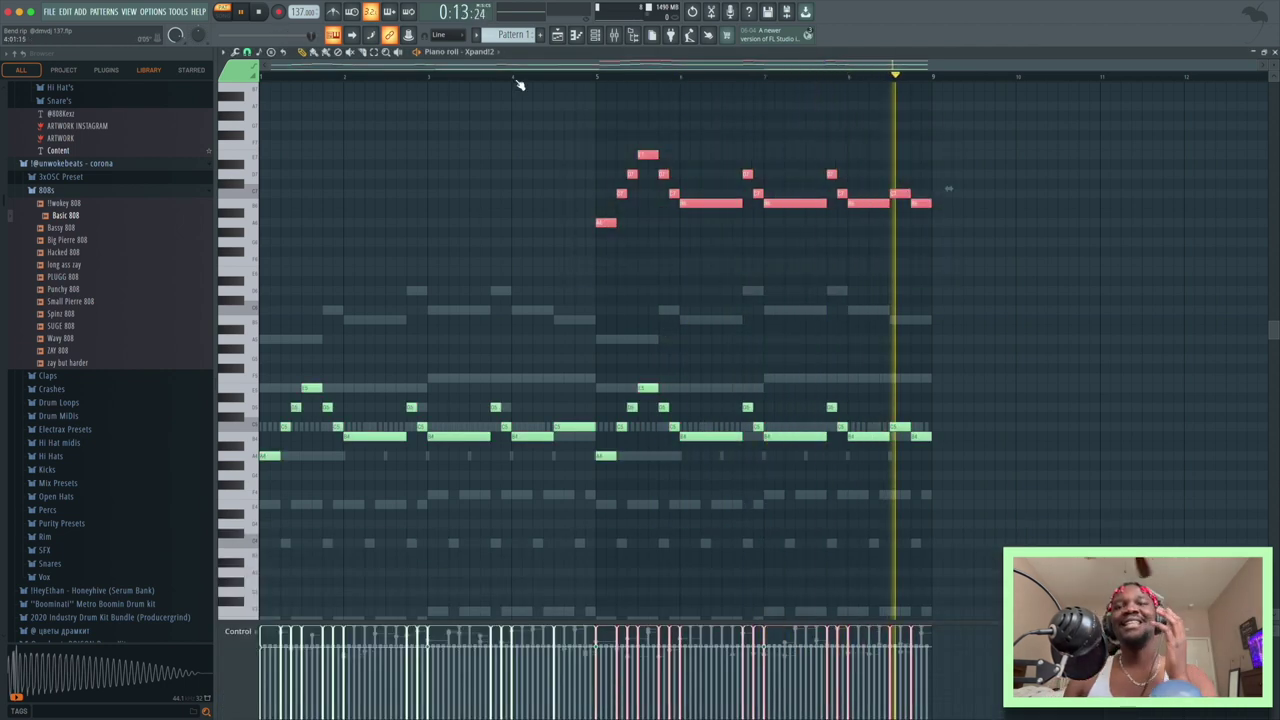
- Stop playback, open the Xpand!2 #2 piano roll from the channel rack, and examine and audition its first sustained note
click(596, 36)
drag(385, 529, 465, 64)
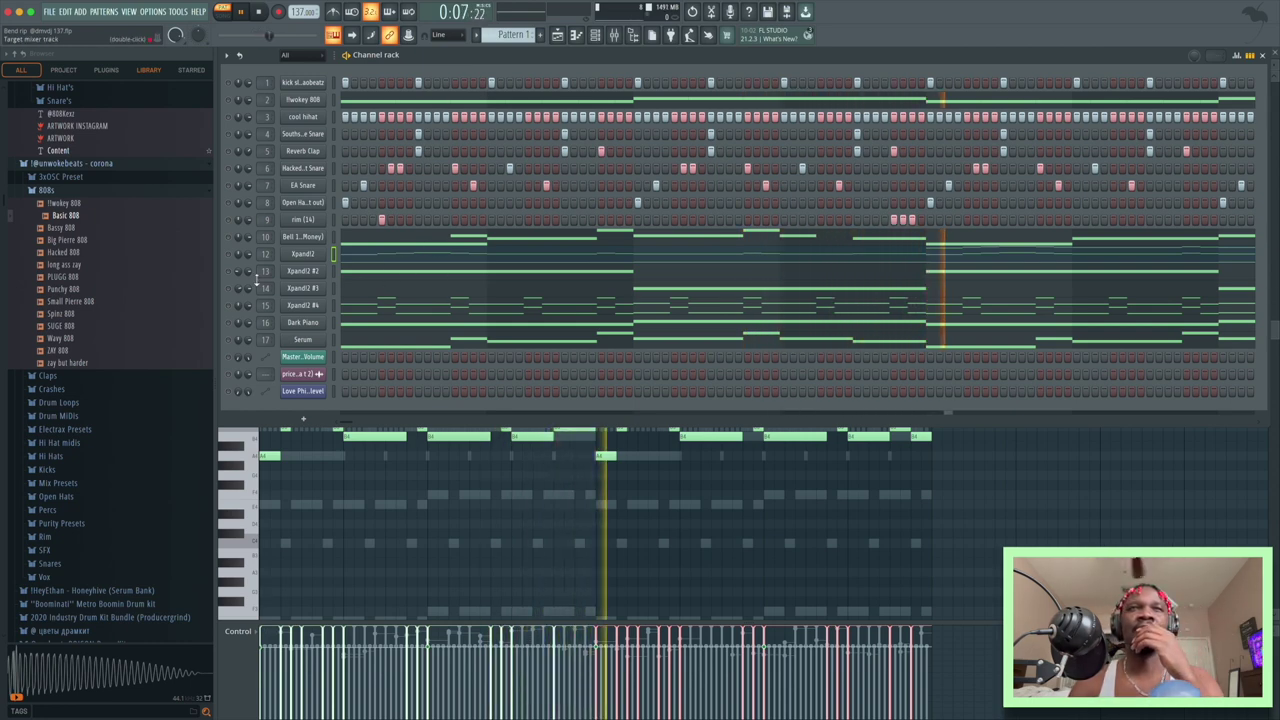
key(space)
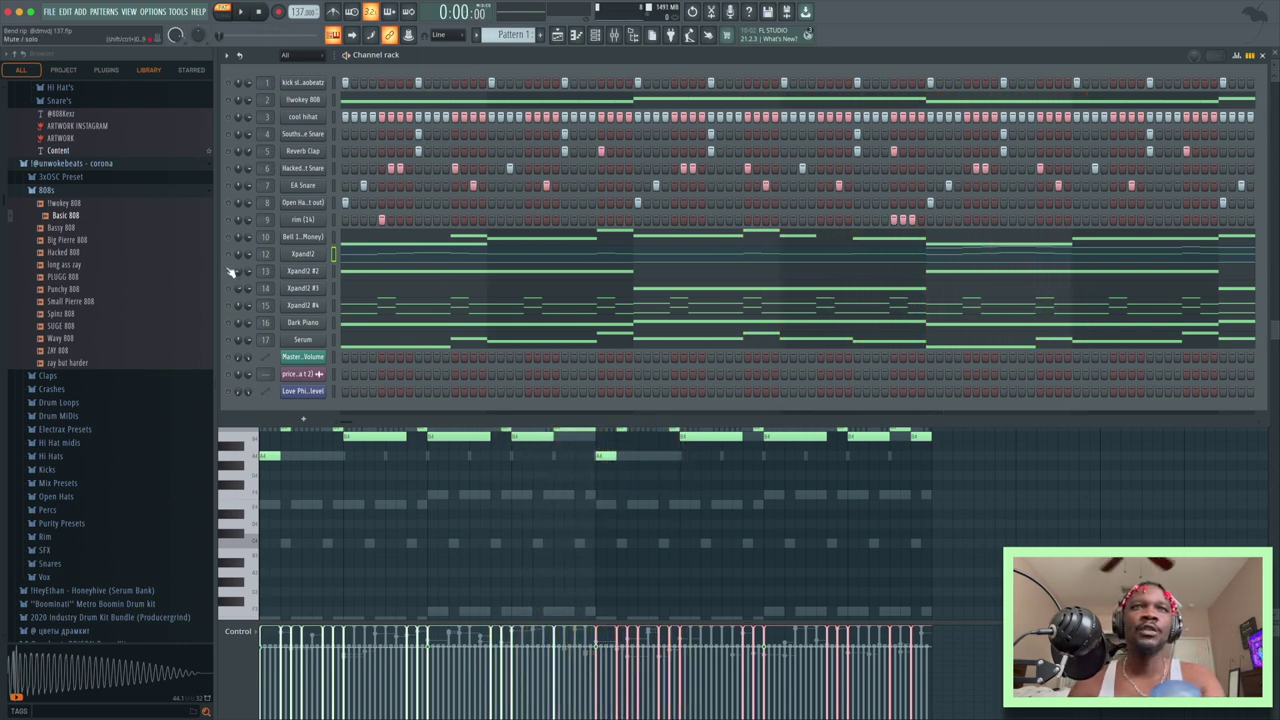
click(407, 277)
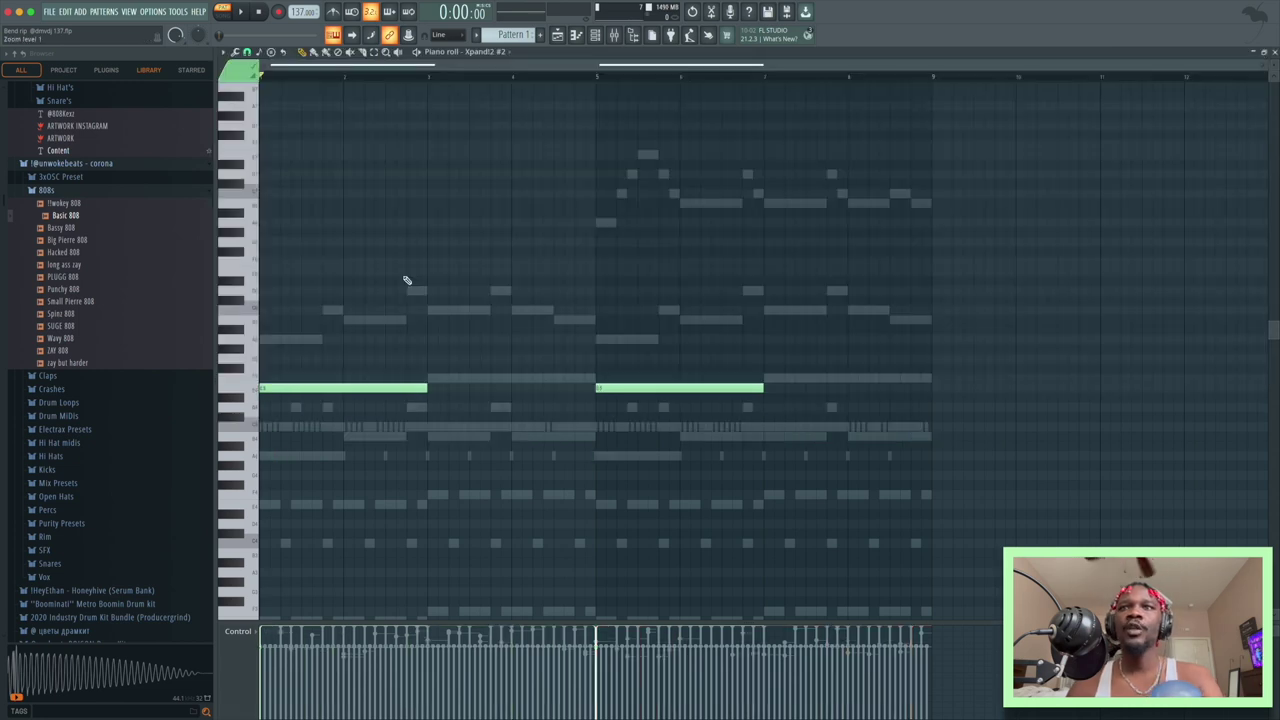
scroll(405, 279, up, 5)
scroll(405, 279, down, 2)
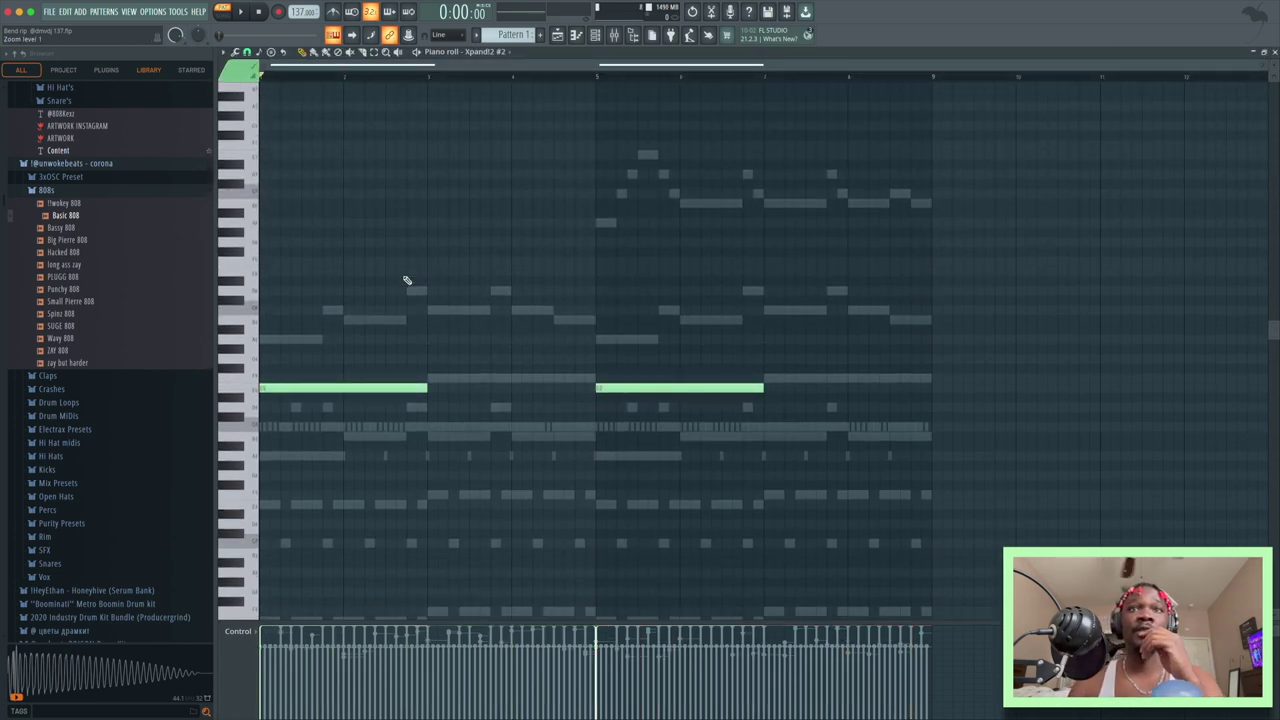
click(415, 391)
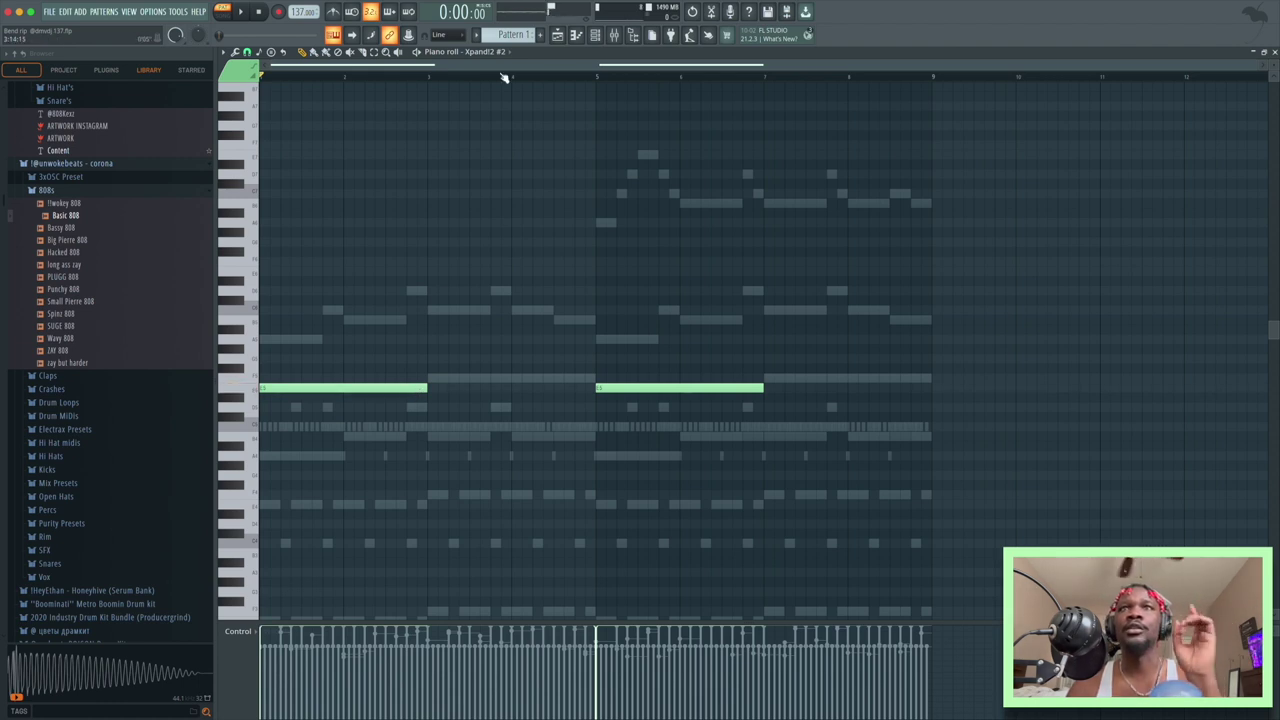
- Open the Xpand!2 #3 piano roll and audition its first sustained note
click(594, 35)
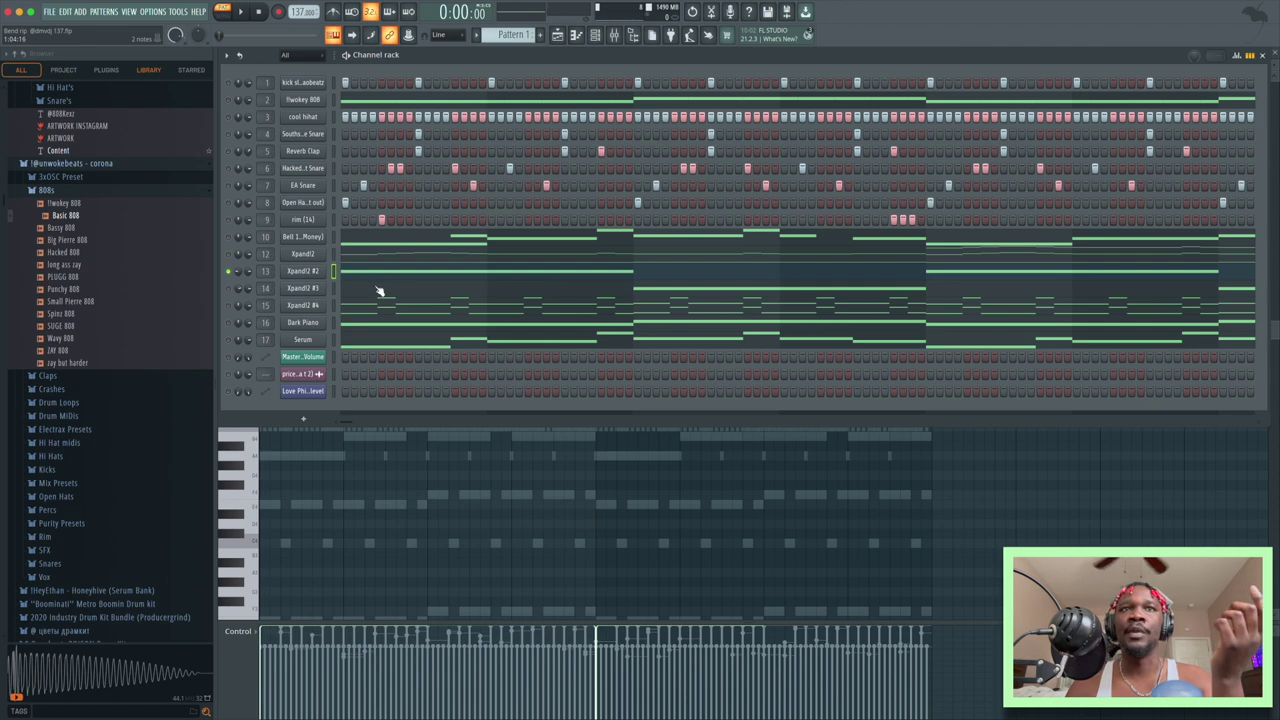
click(378, 292)
click(571, 378)
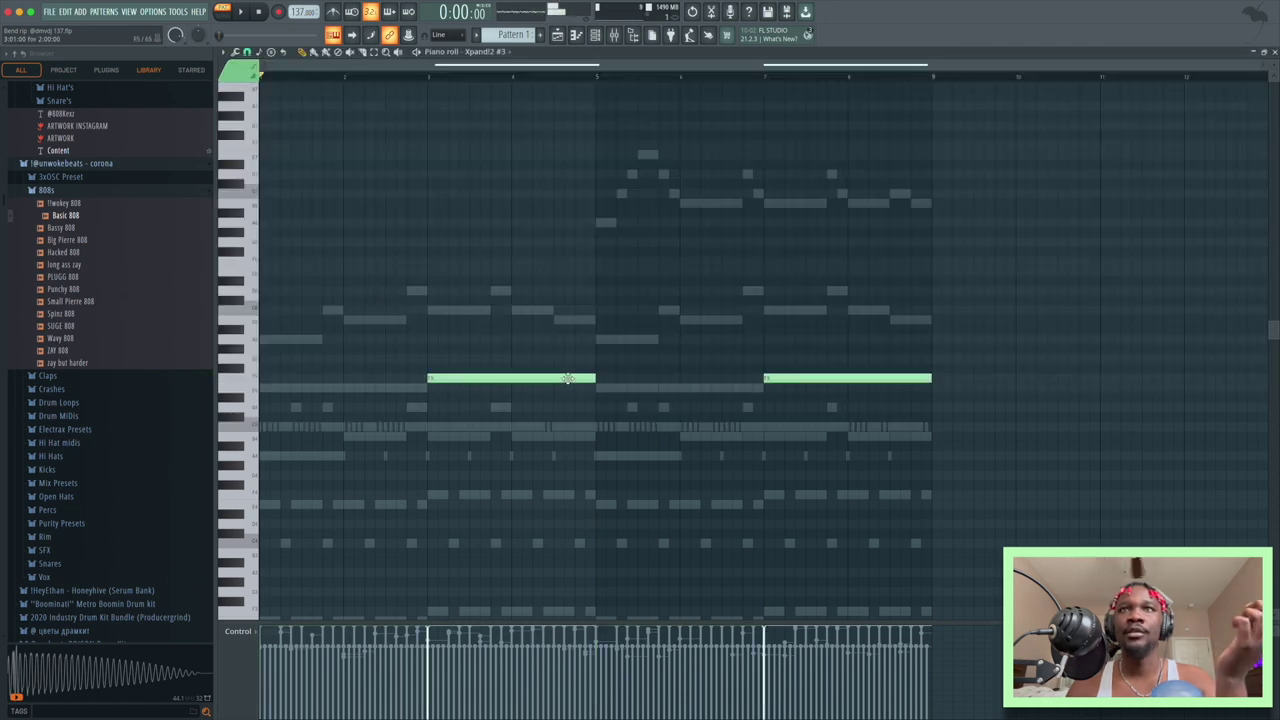
- Play Xpand!2 #2 and Xpand!2 #3 together in isolation while viewing the Xpand!2 #3 notes, and stop playback
click(596, 36)
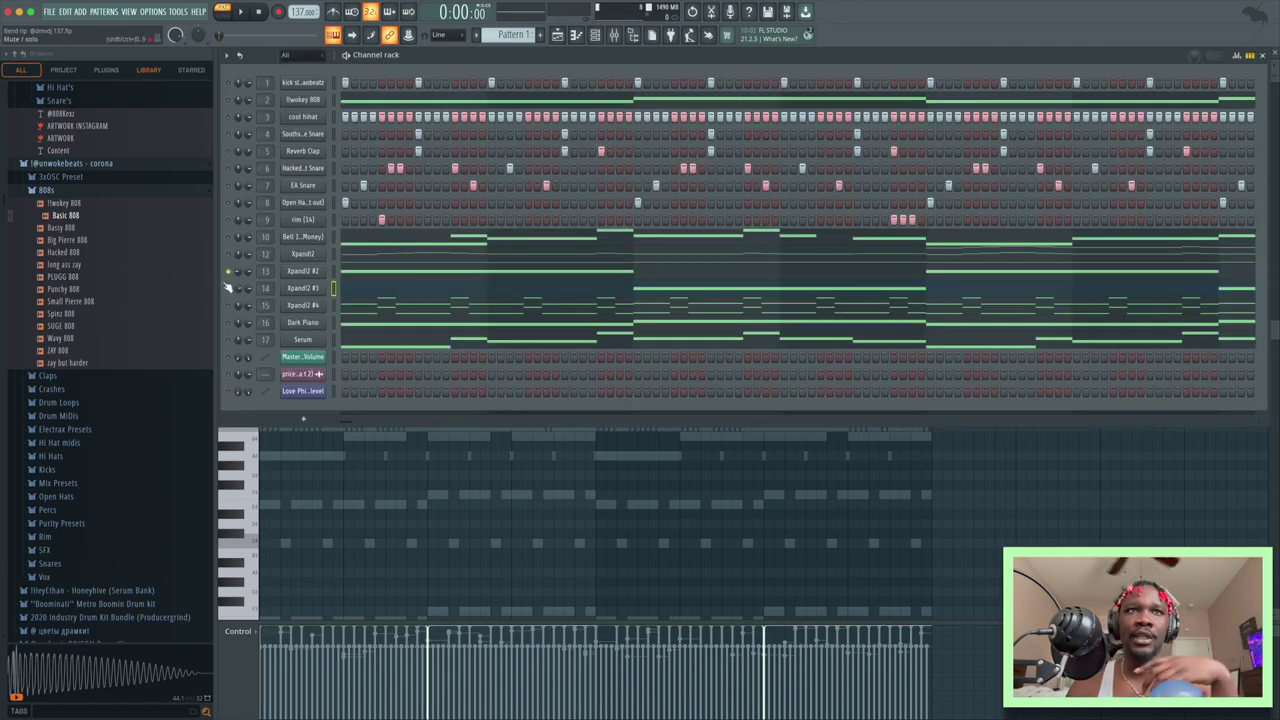
key(space)
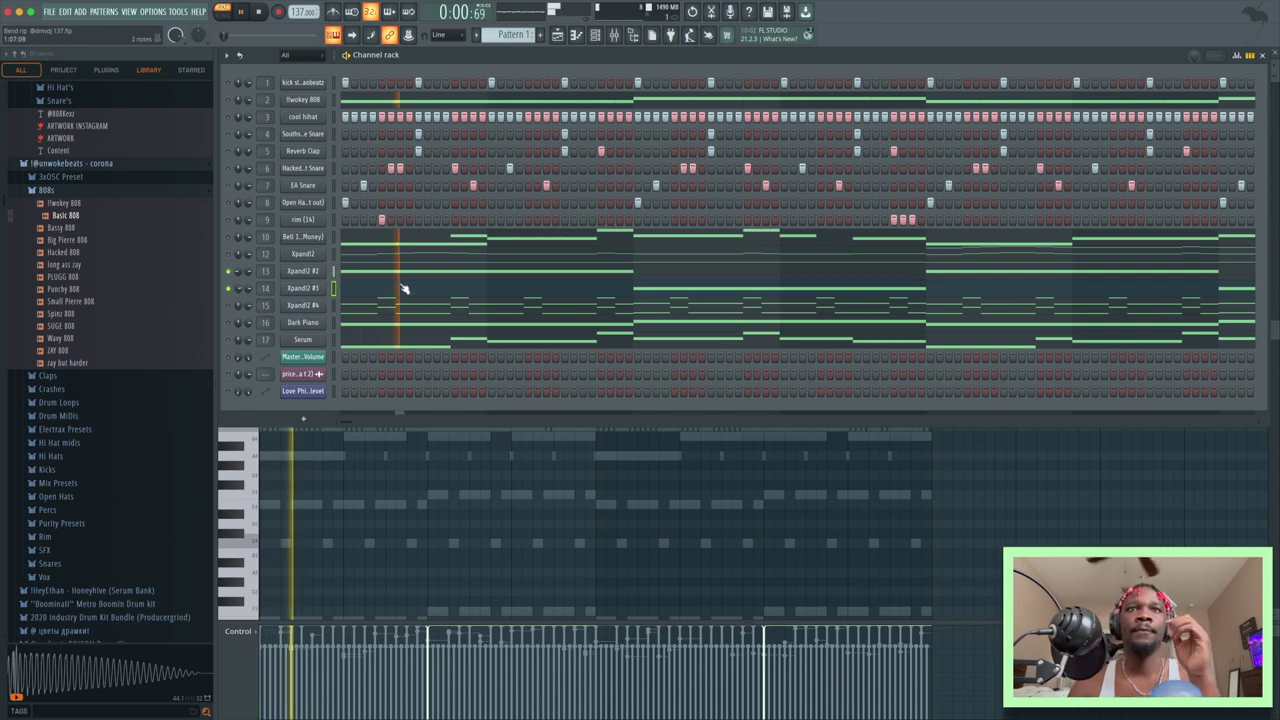
click(604, 290)
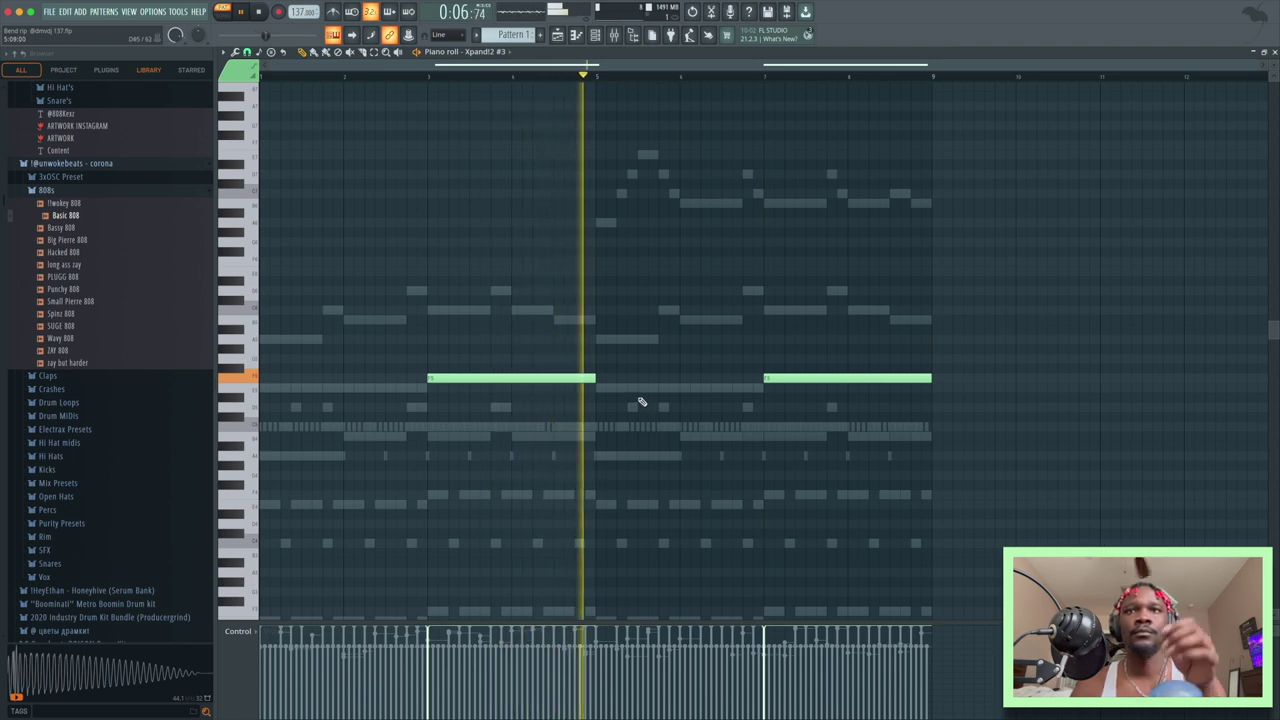
key(space)
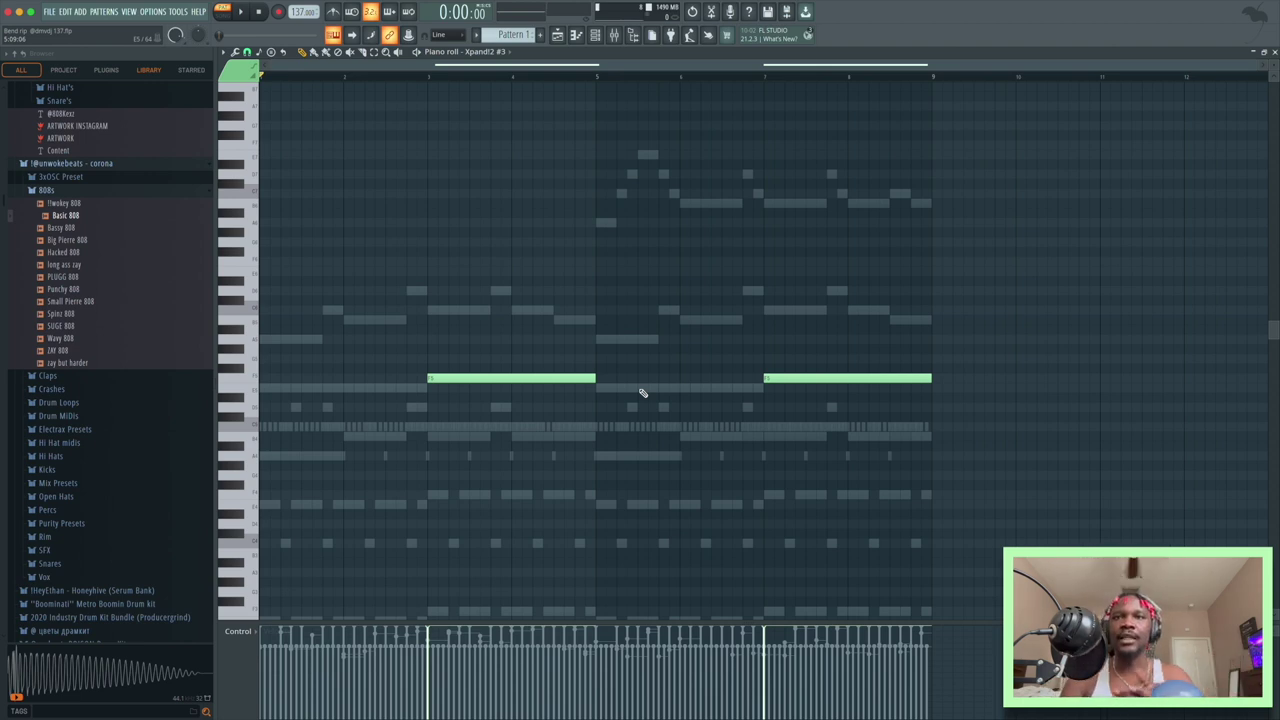
- Open the Xpand!2 #2 plugin to view its +02 Female Ooh Wide preset, and close the plugin window
click(595, 35)
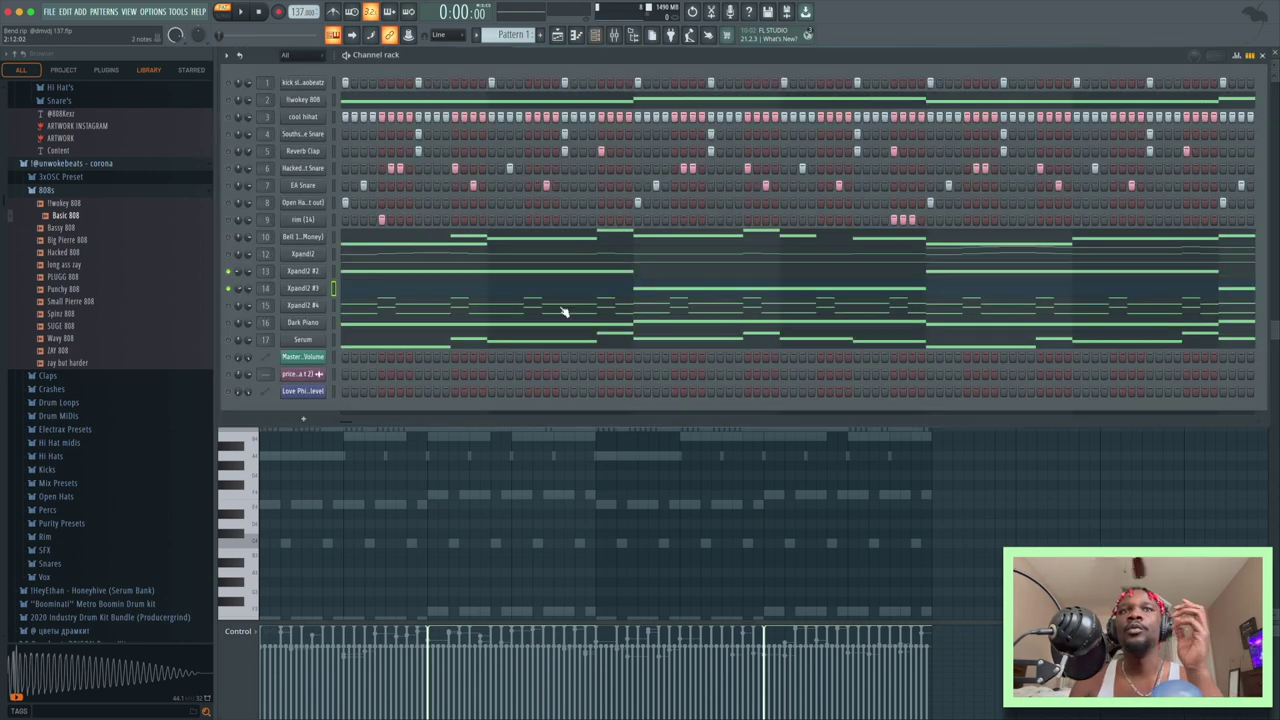
click(322, 272)
right_click(324, 270)
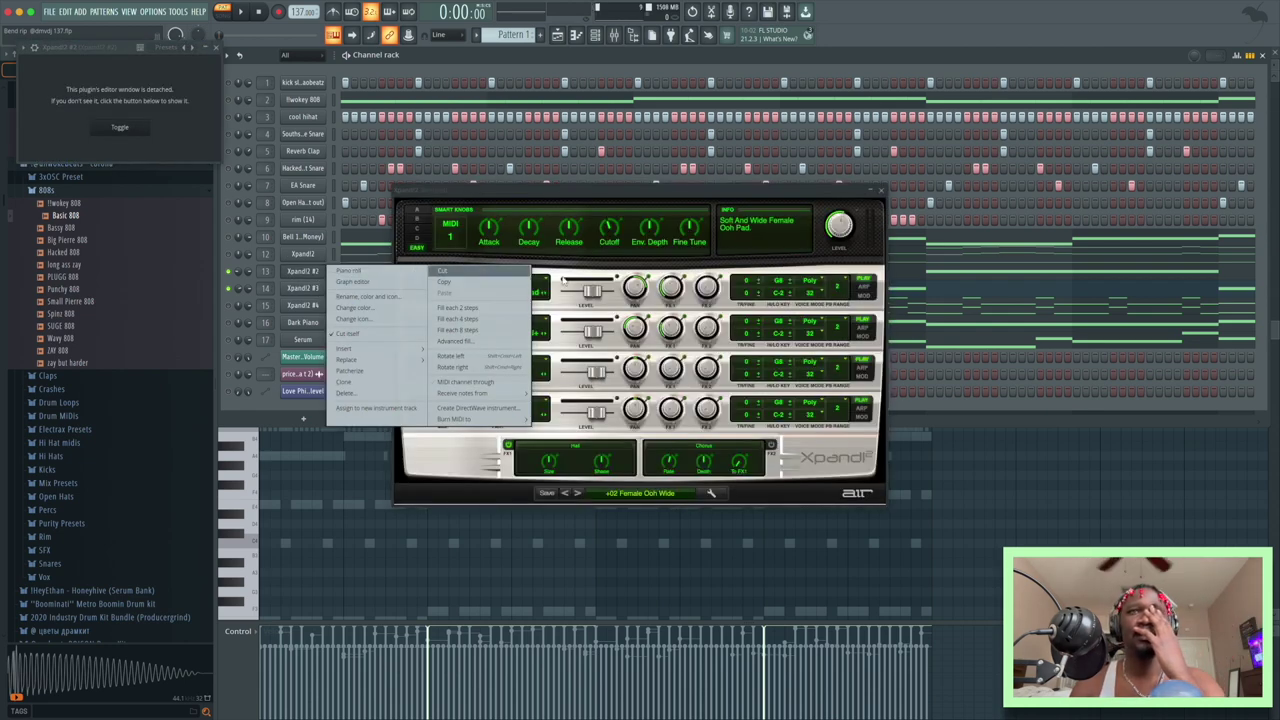
click(590, 268)
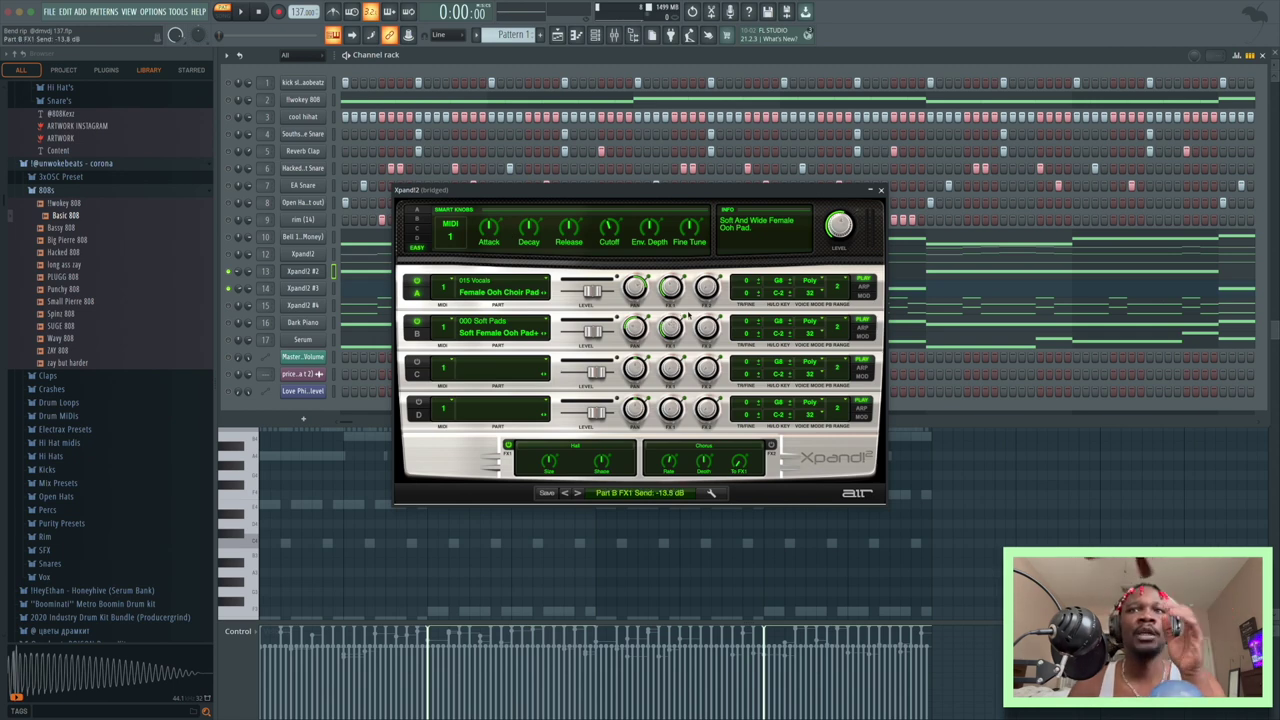
click(880, 190)
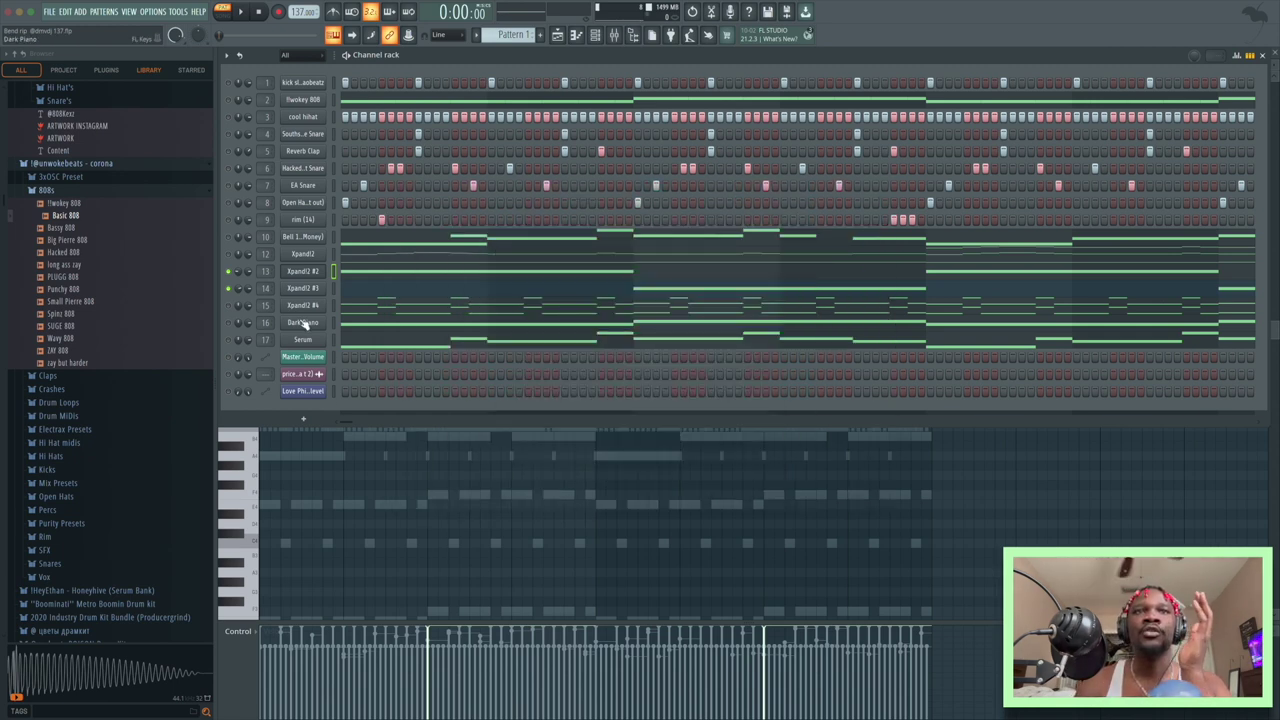
- Mute Xpand!2 #2 and play Xpand!2 #3 on its own
click(229, 274)
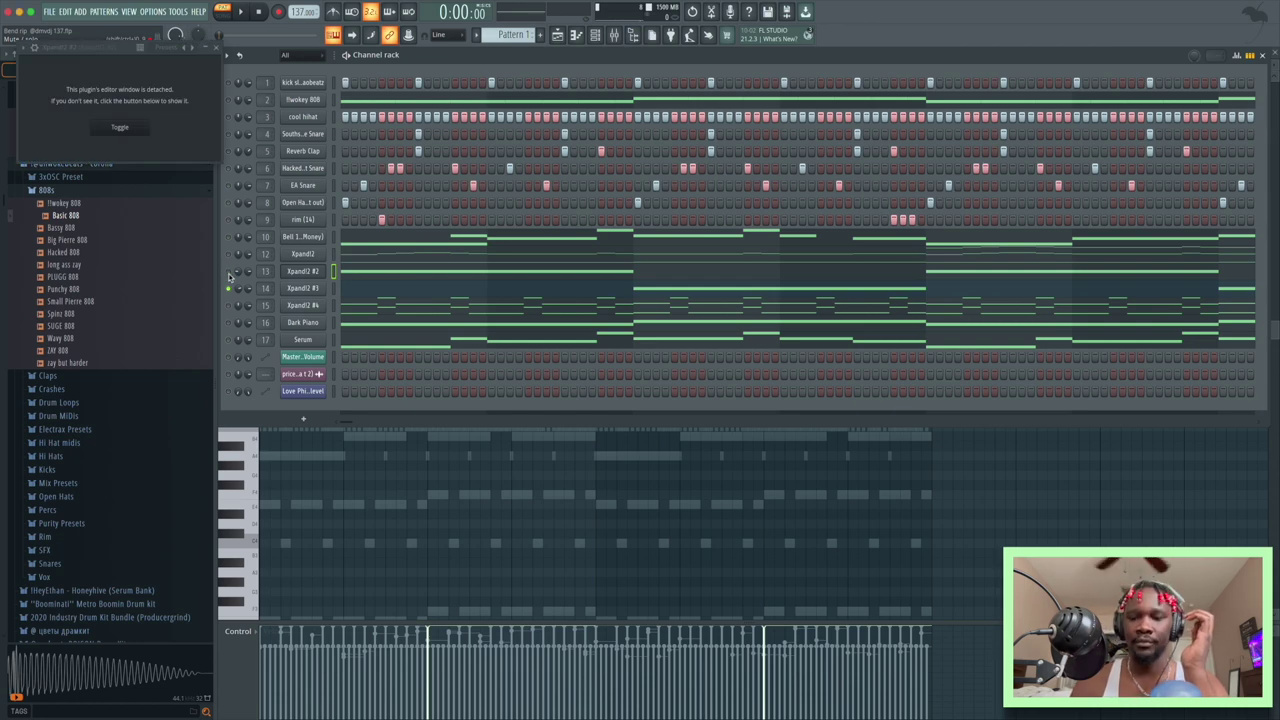
key(space)
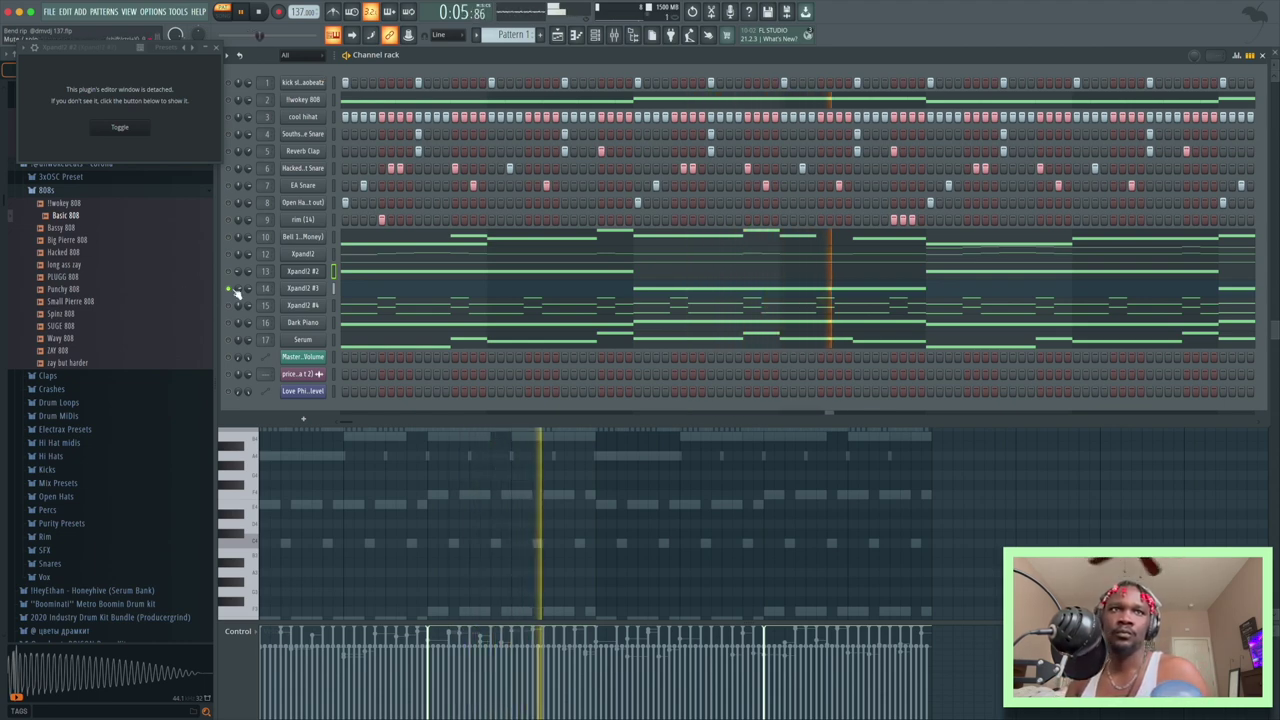
key(space)
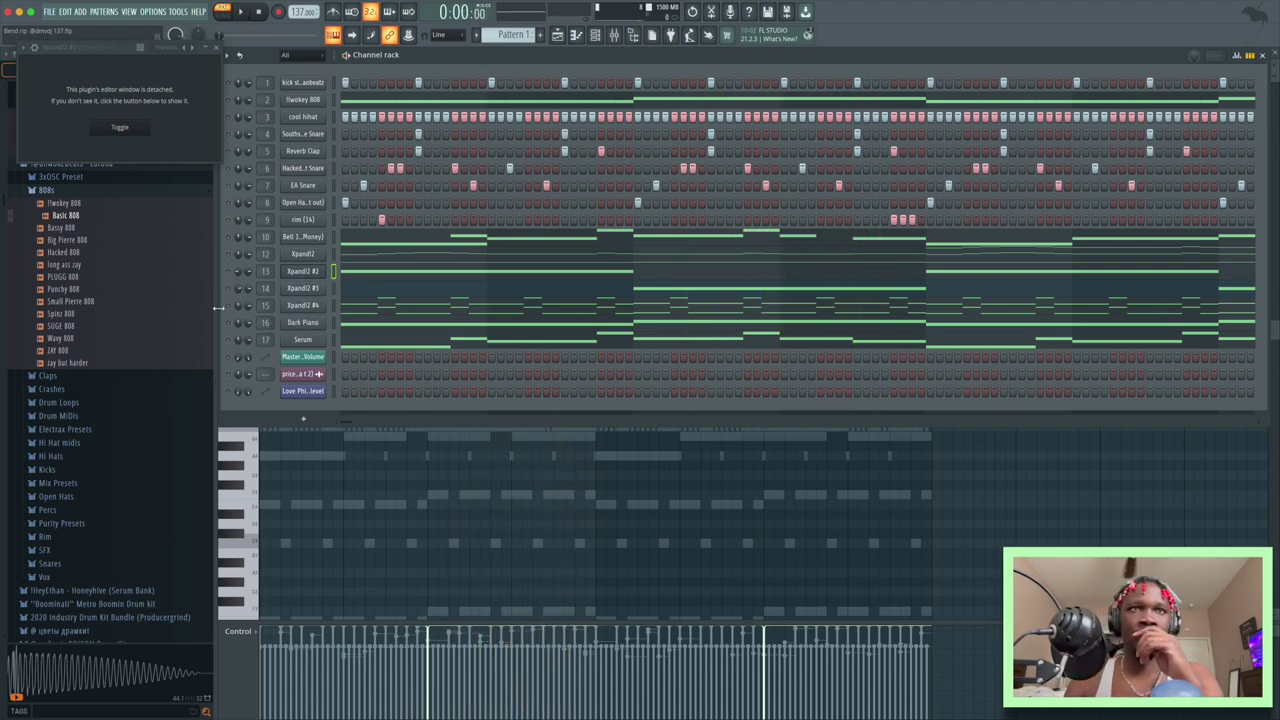
- Open the Xpand!2 #4 piano roll and play its short repeated note pattern on its own
click(362, 309)
scroll(384, 330, down, 2)
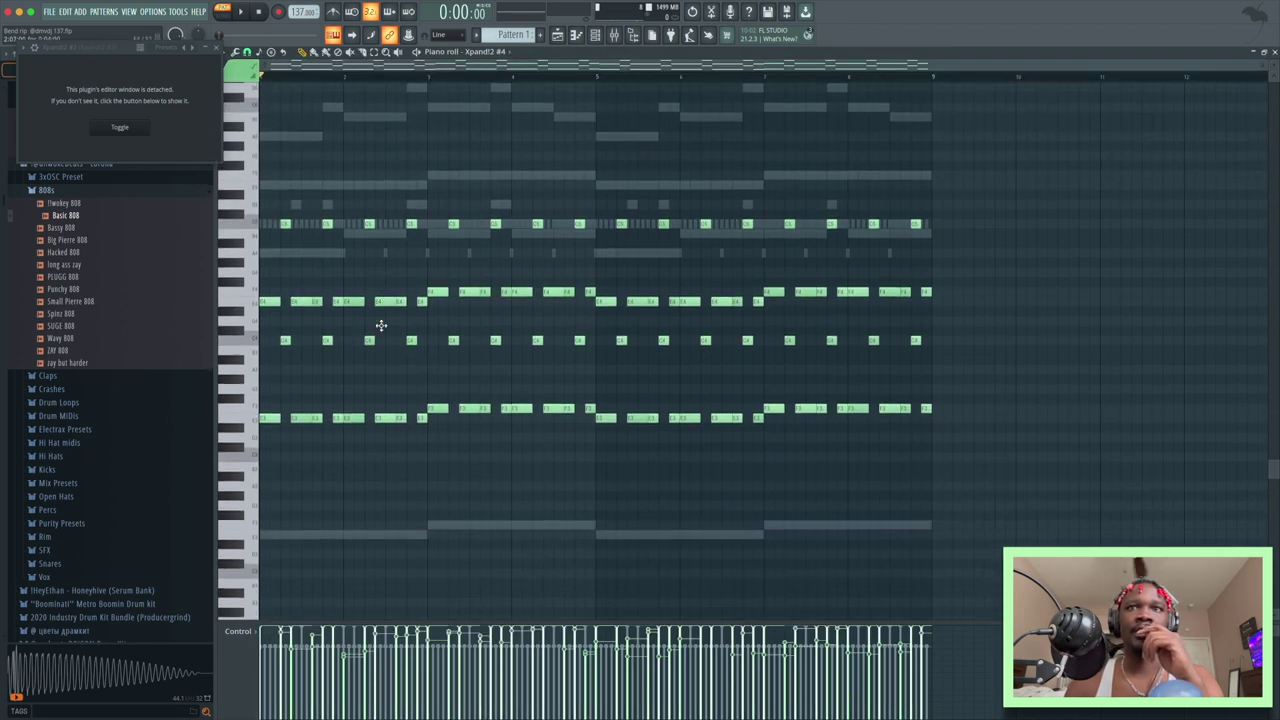
key(space)
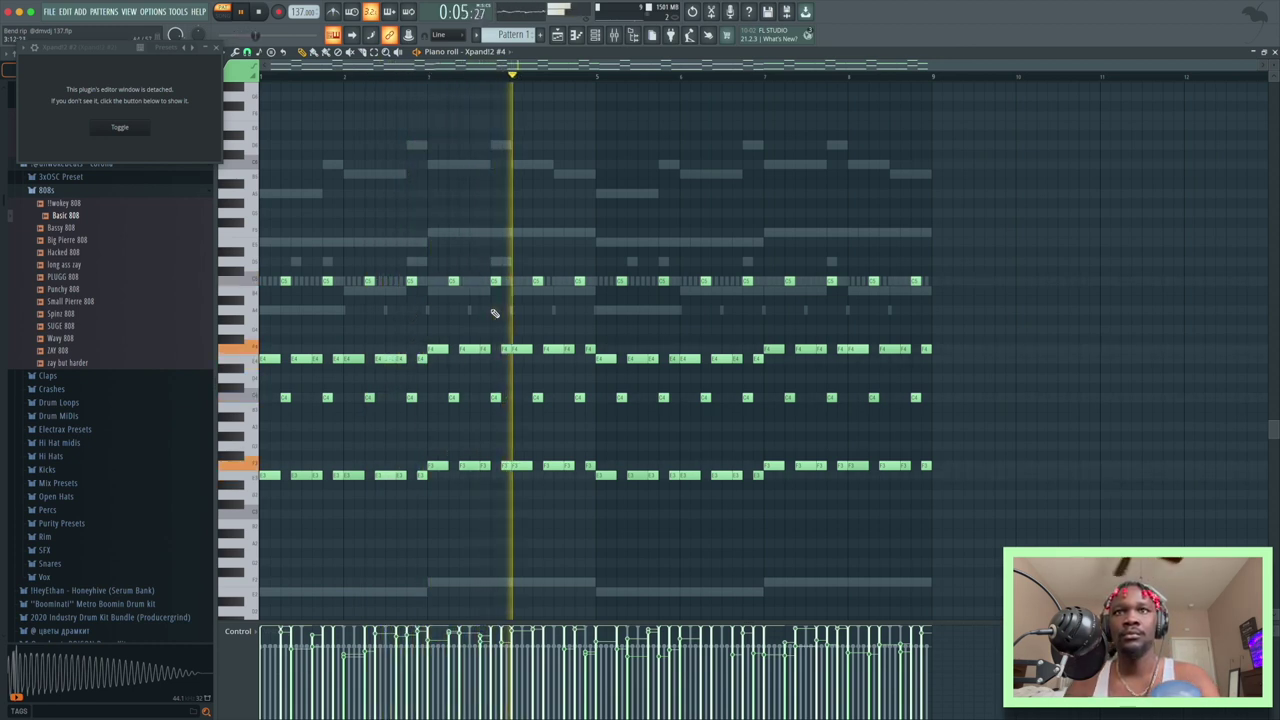
key(space)
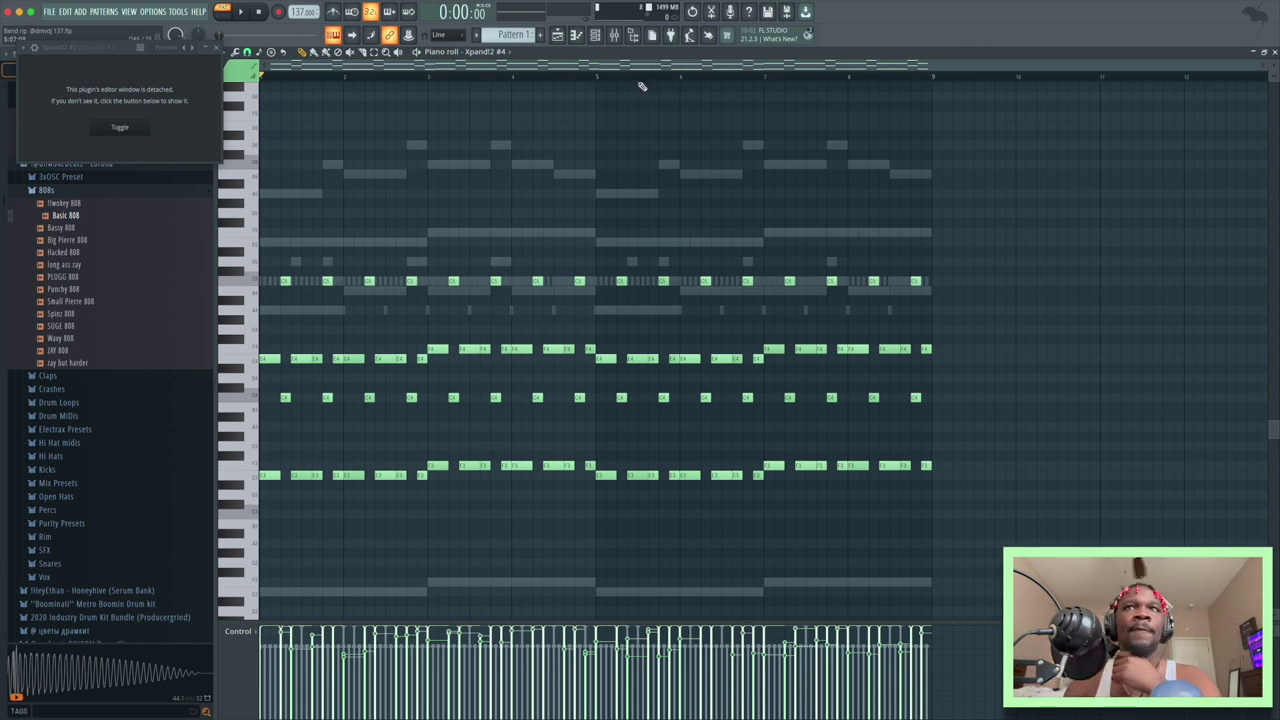
- Solo the Dark Piano channel in the channel rack, and compare it by playing Xpand!2 alone and together with it
click(594, 36)
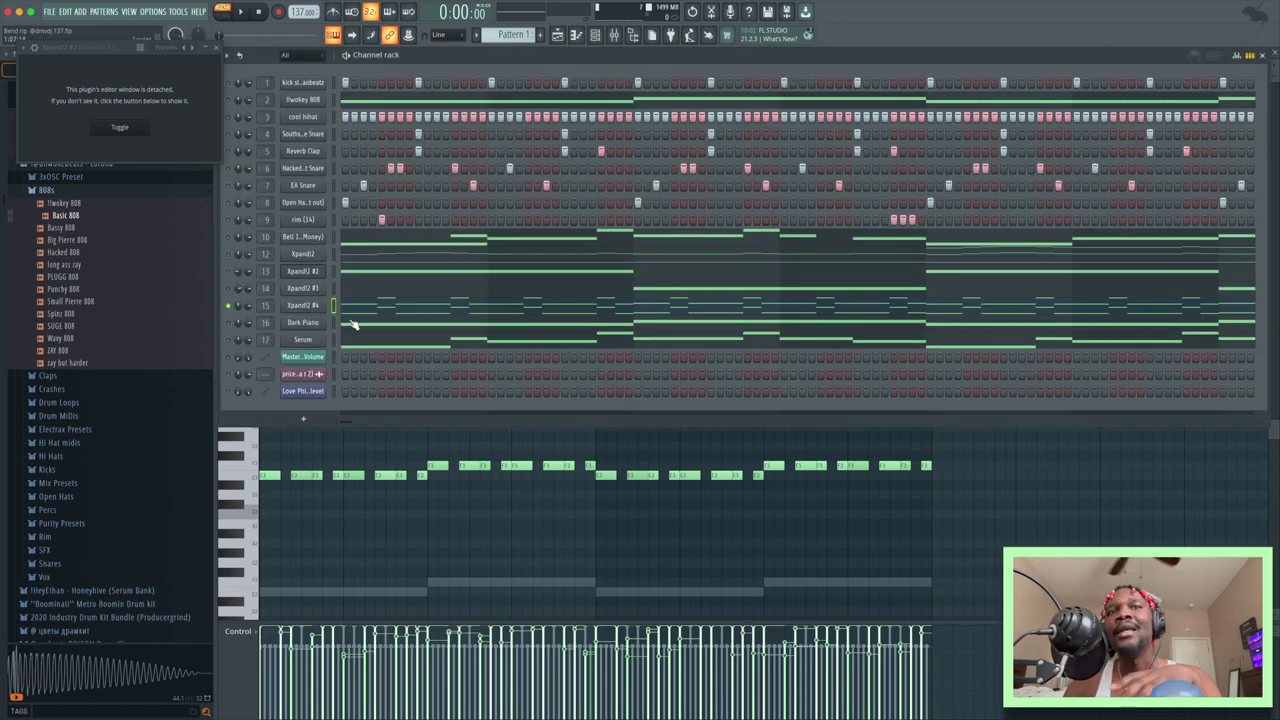
click(228, 324)
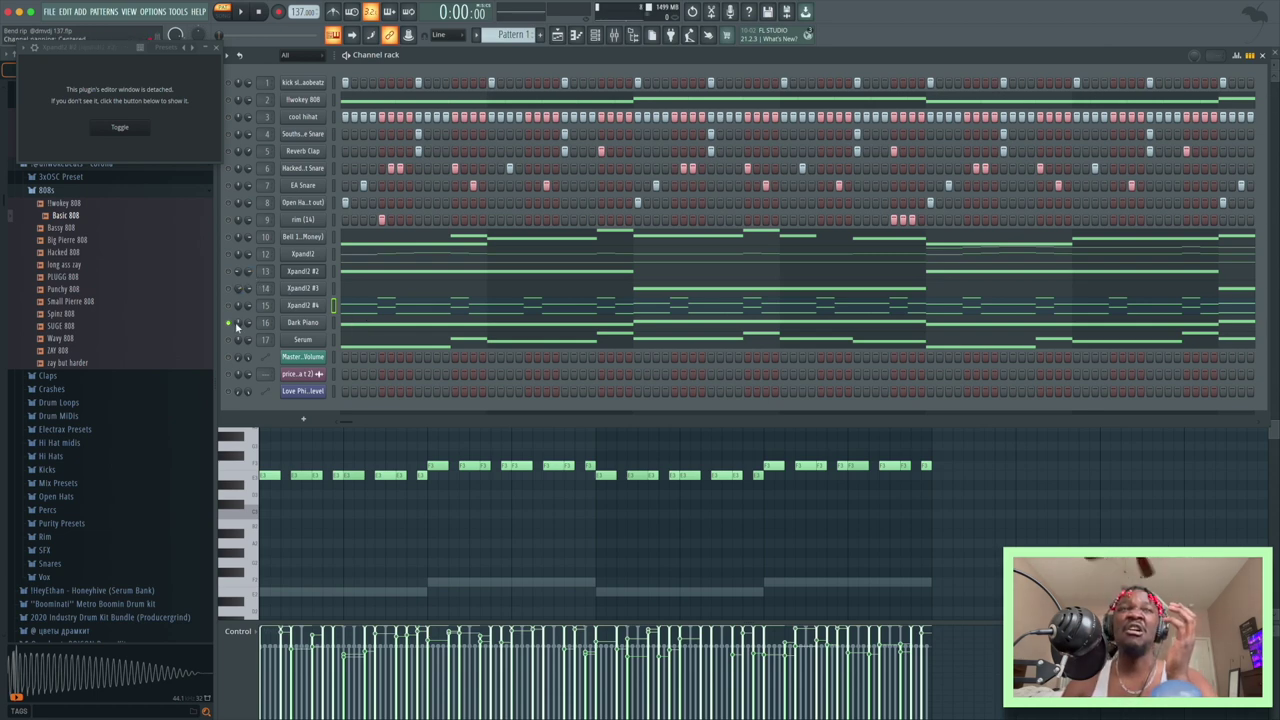
key(space)
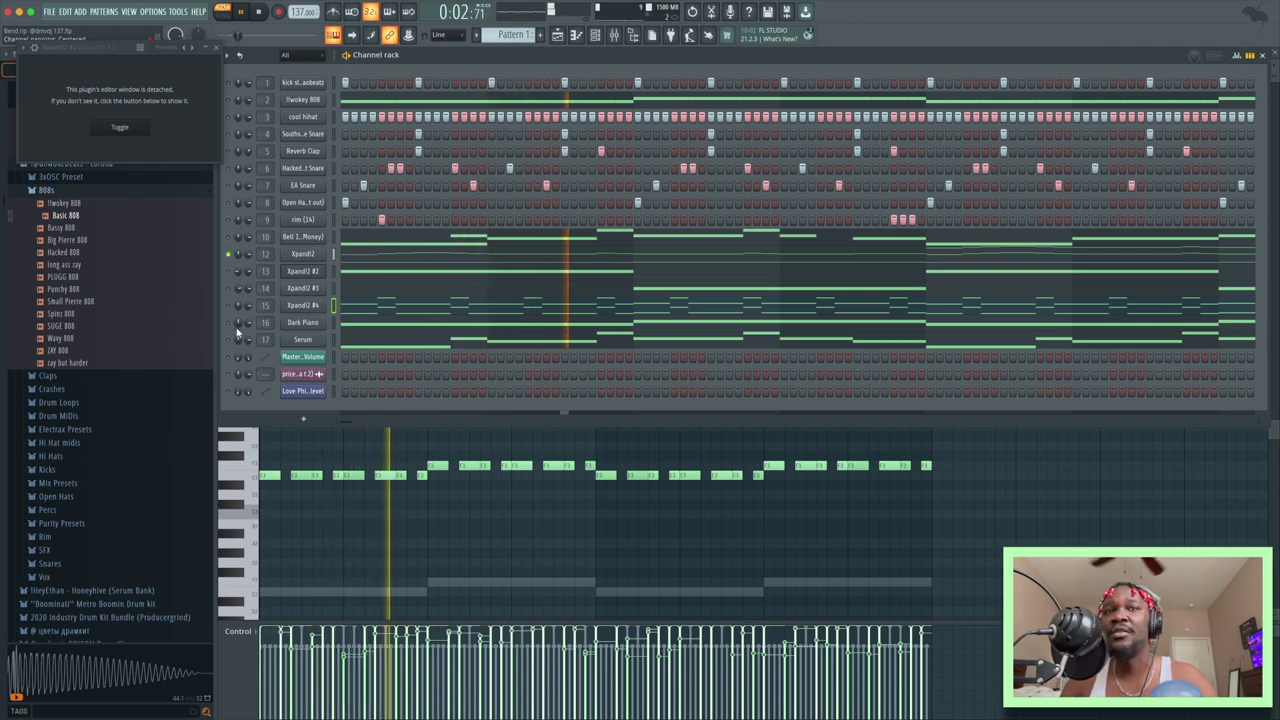
key(space)
key(space)
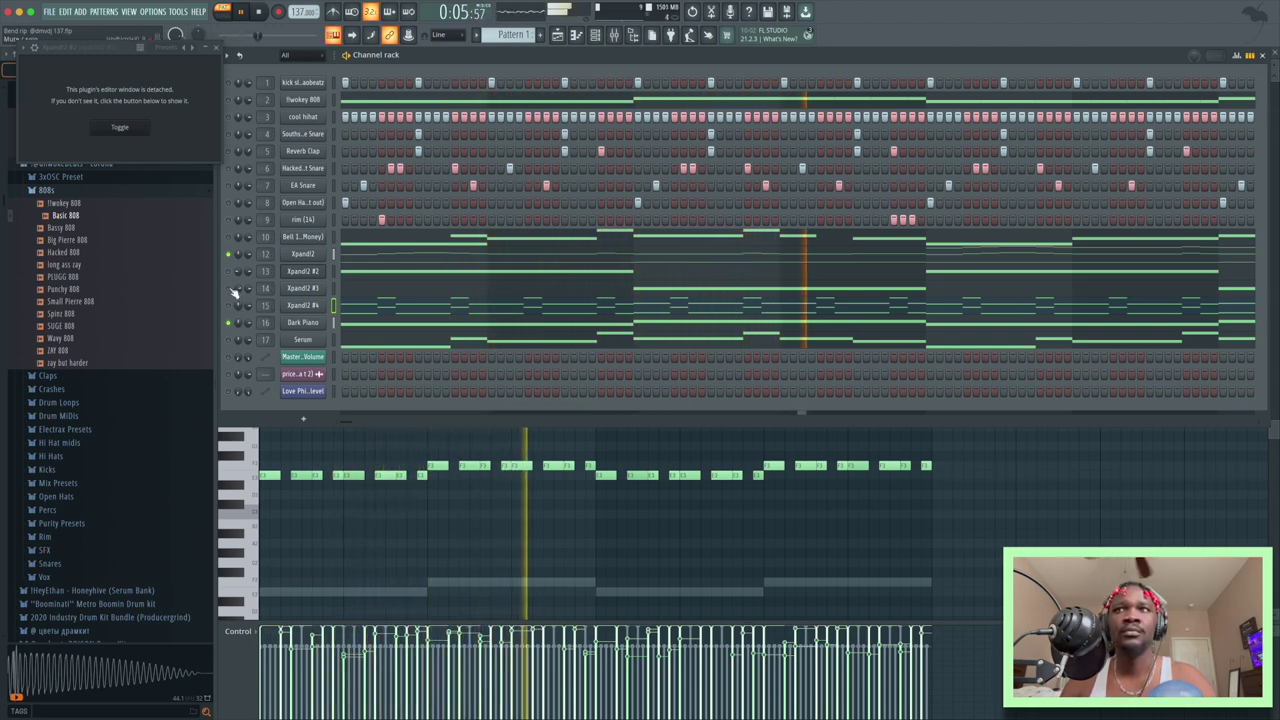
key(space)
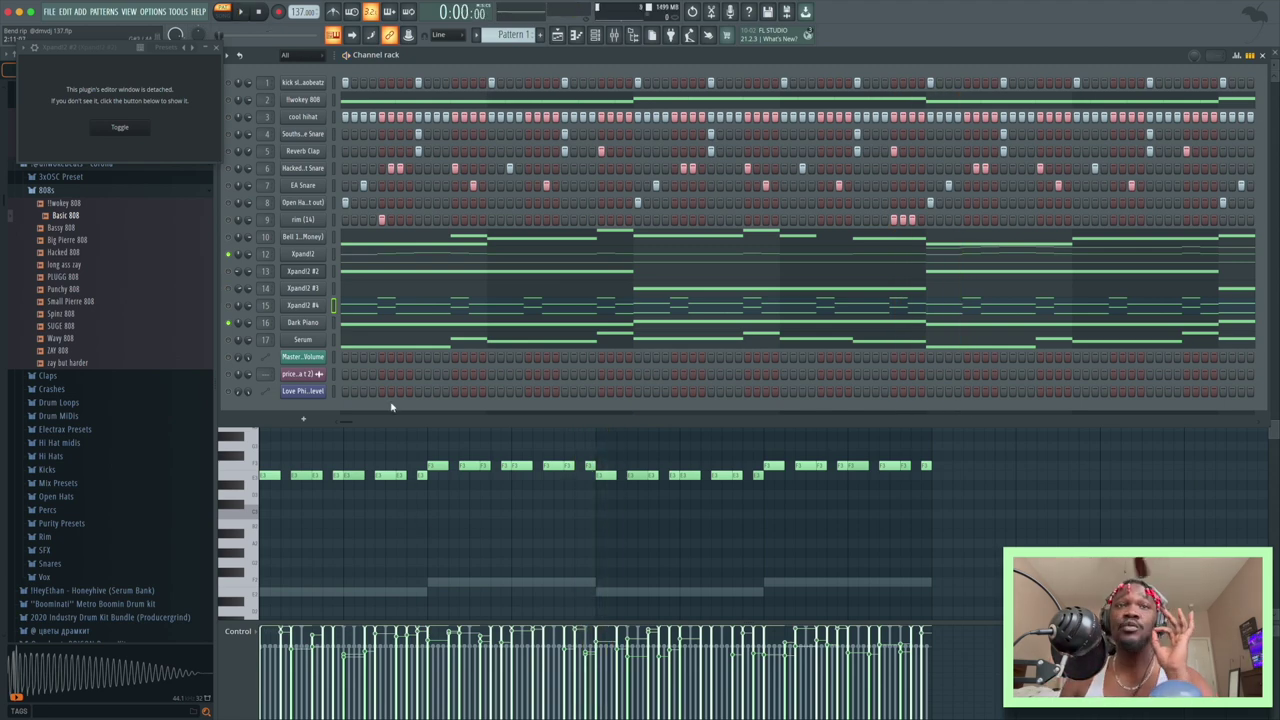
- Display the mixer behind the channel rack
key(F9)
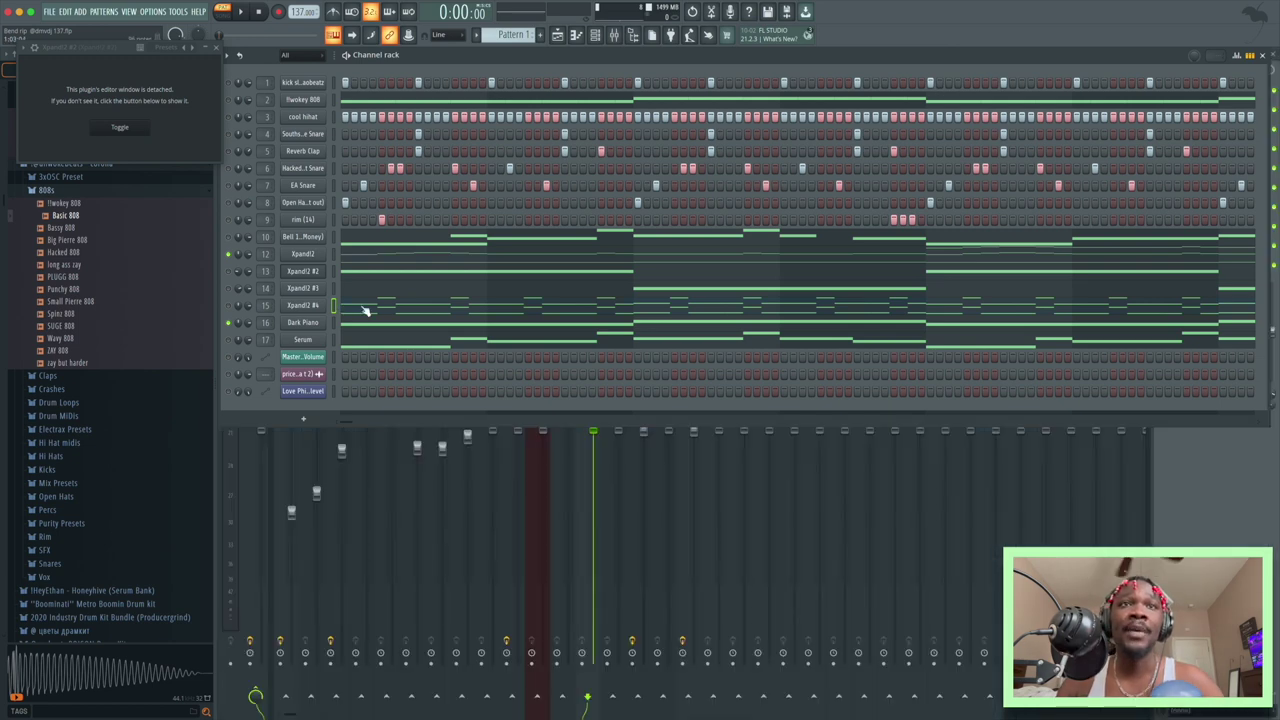
- Solo Xpand!2 #4, select its notes from bar 2 to bar 3 in the piano roll, and play the pattern
right_click(230, 306)
click(376, 314)
click(378, 310)
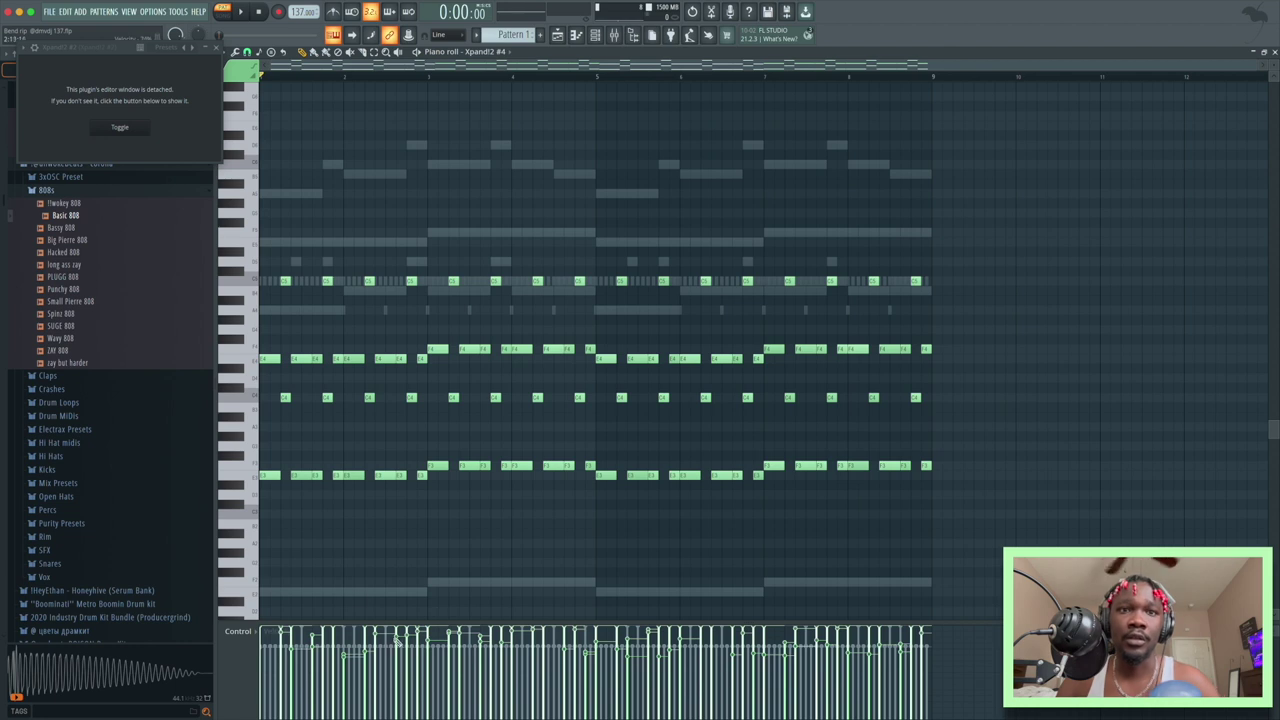
drag(348, 520, 444, 160)
key(space)
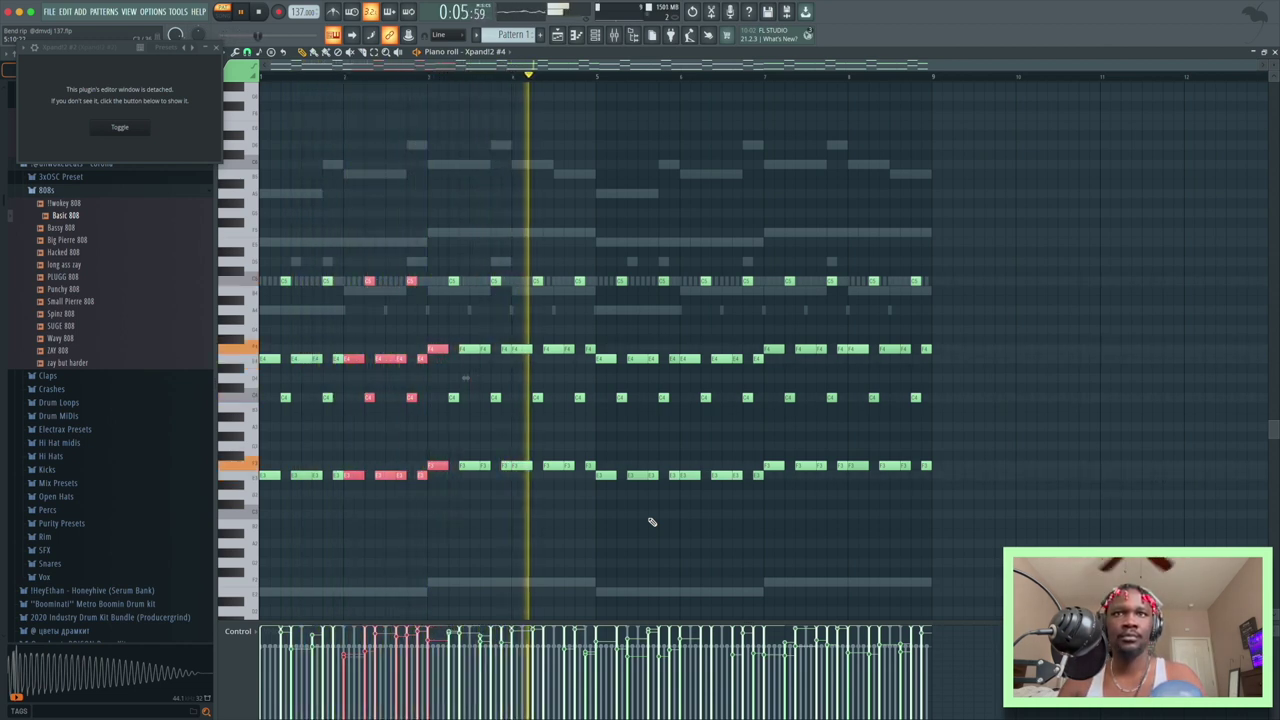
key(space)
- Solo the Serum channel, examine its melody in the piano roll and play it on its own
click(595, 35)
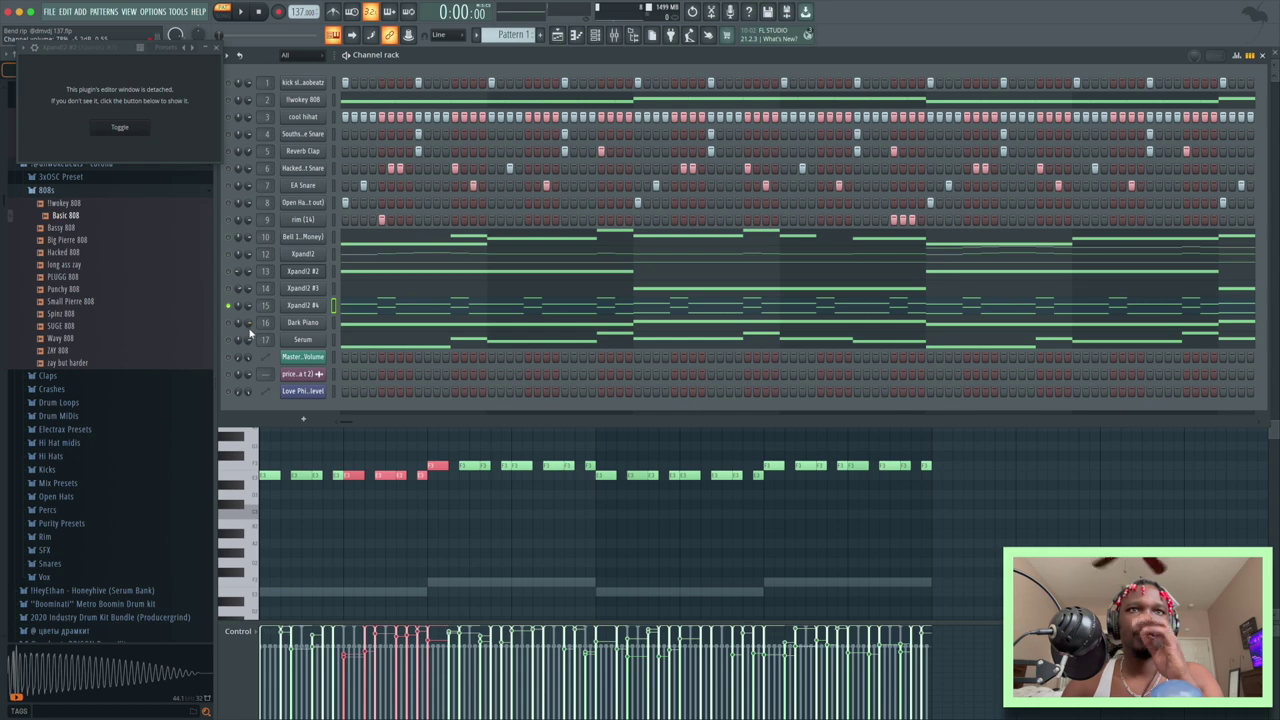
right_click(233, 341)
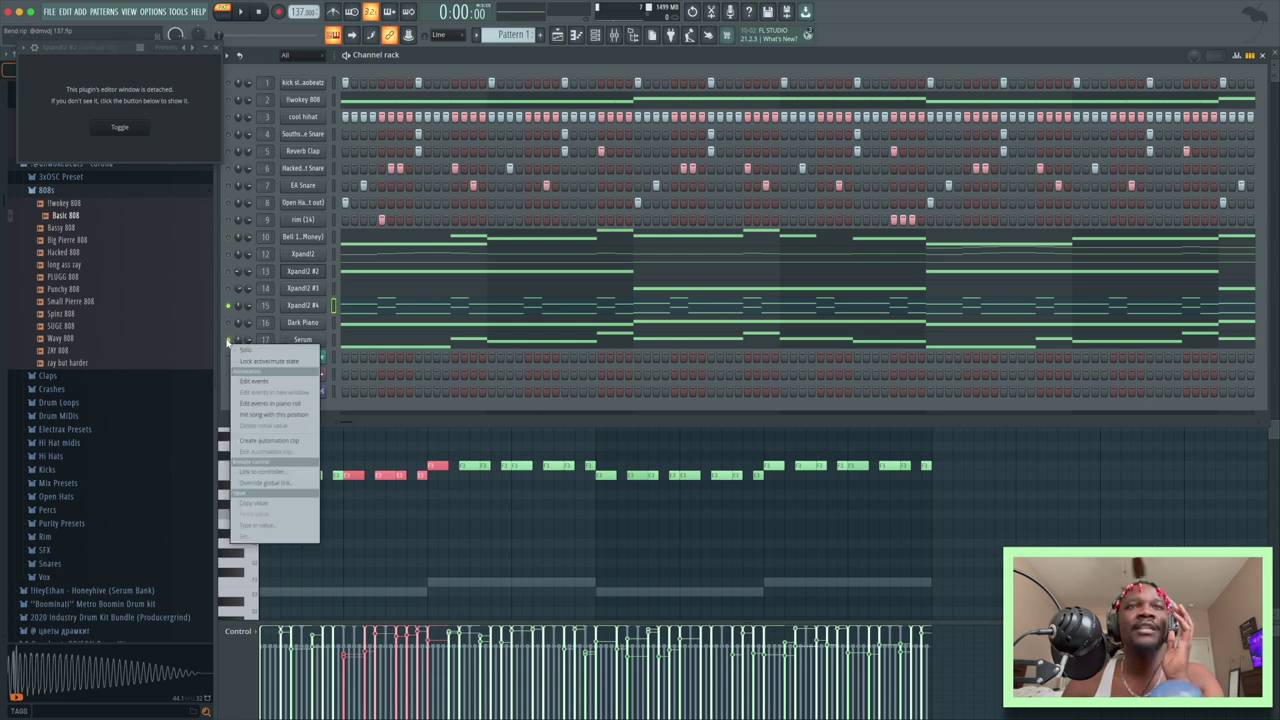
click(265, 350)
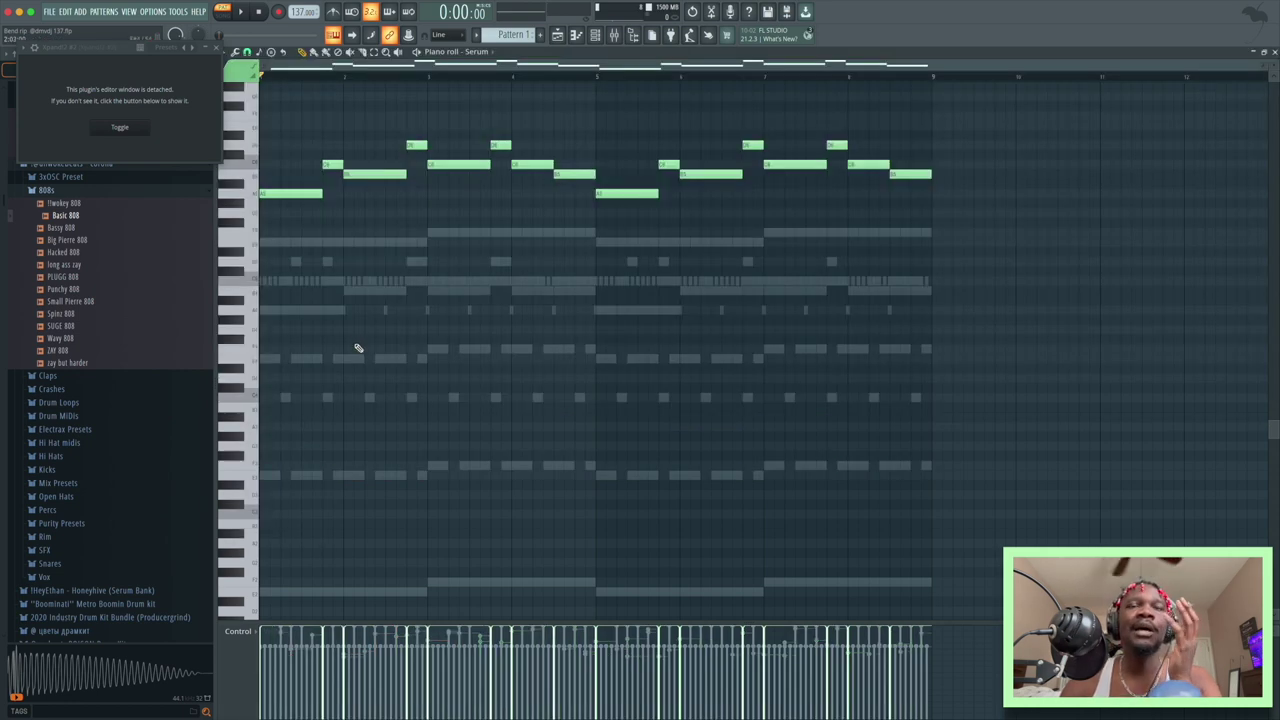
scroll(358, 347, up, 3)
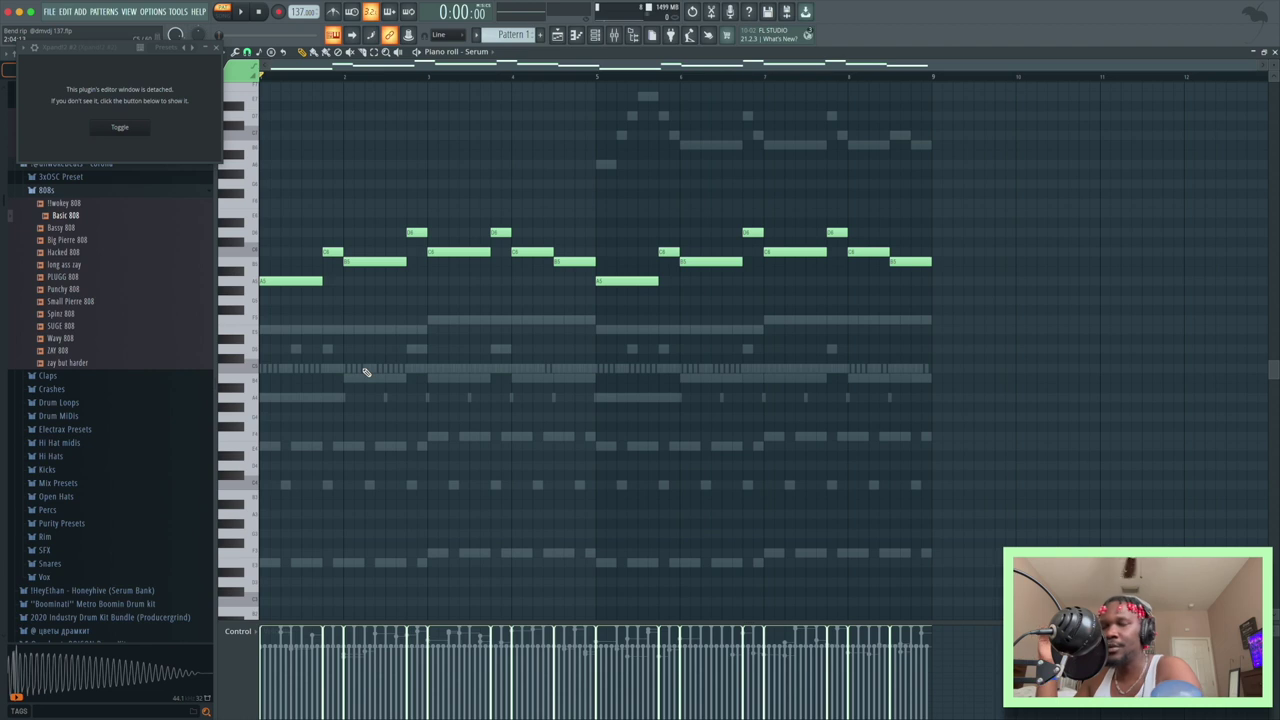
scroll(393, 140, up, 5)
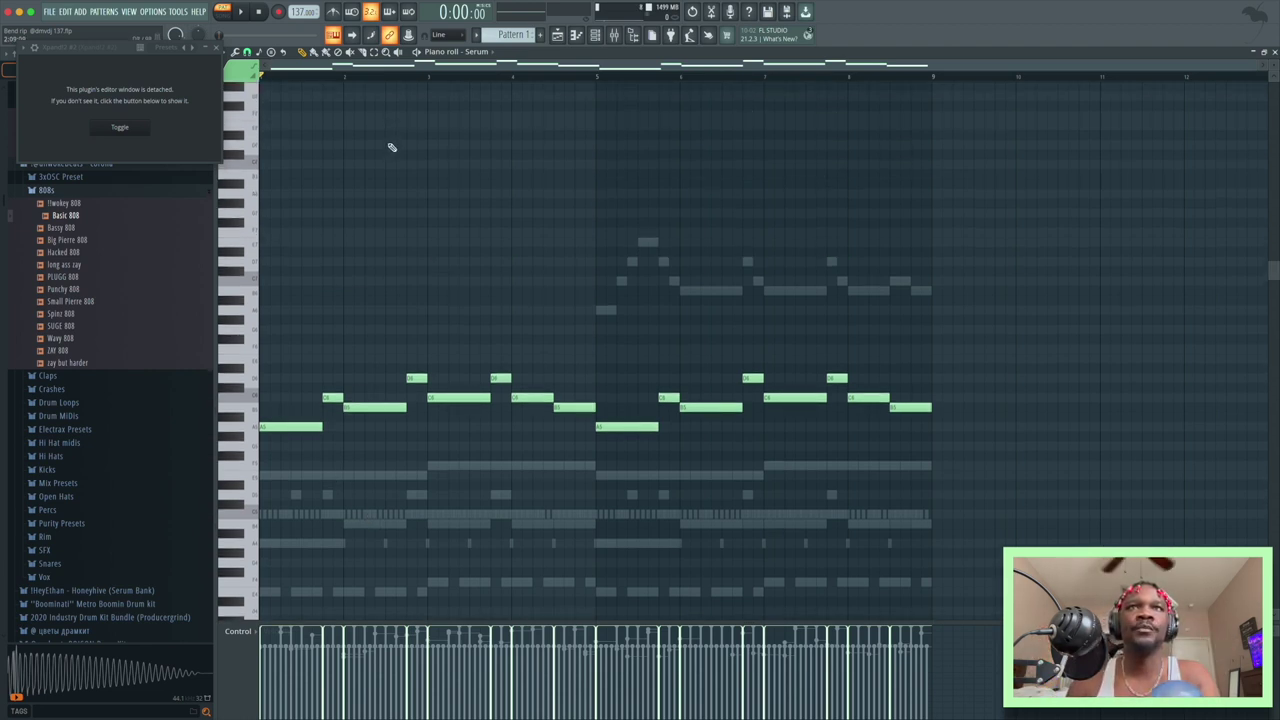
scroll(392, 145, down, 1)
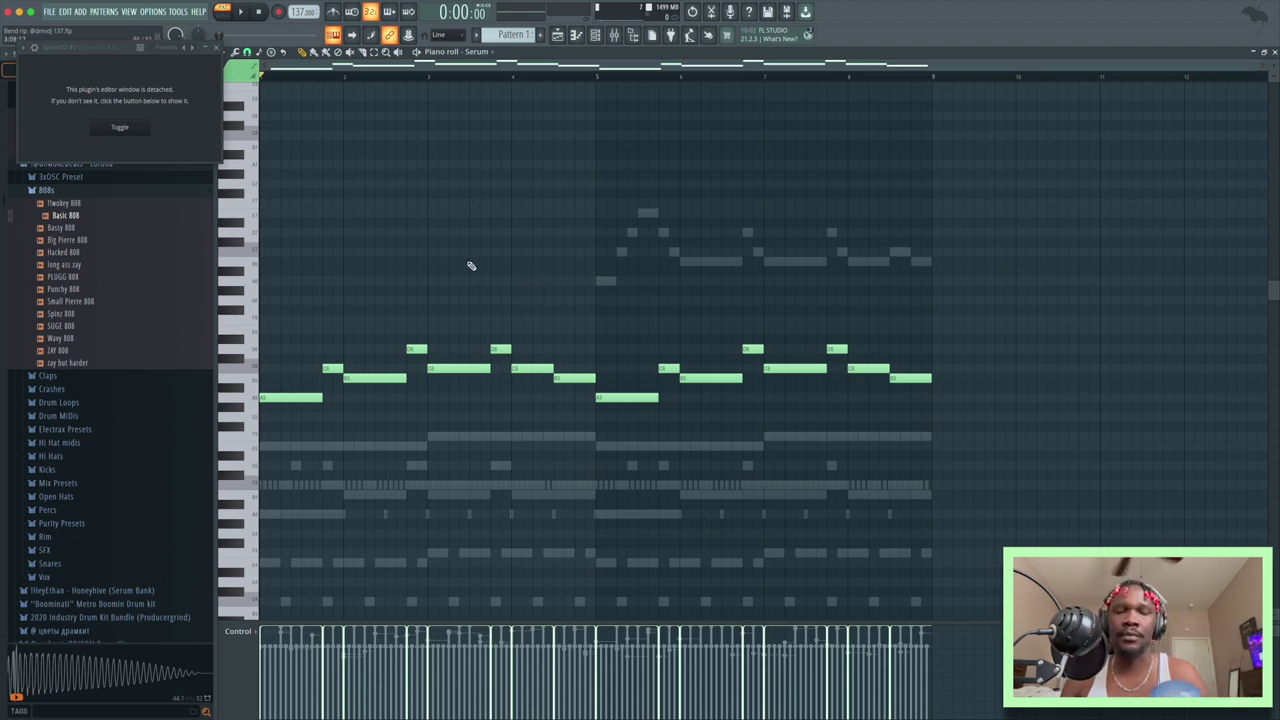
key(space)
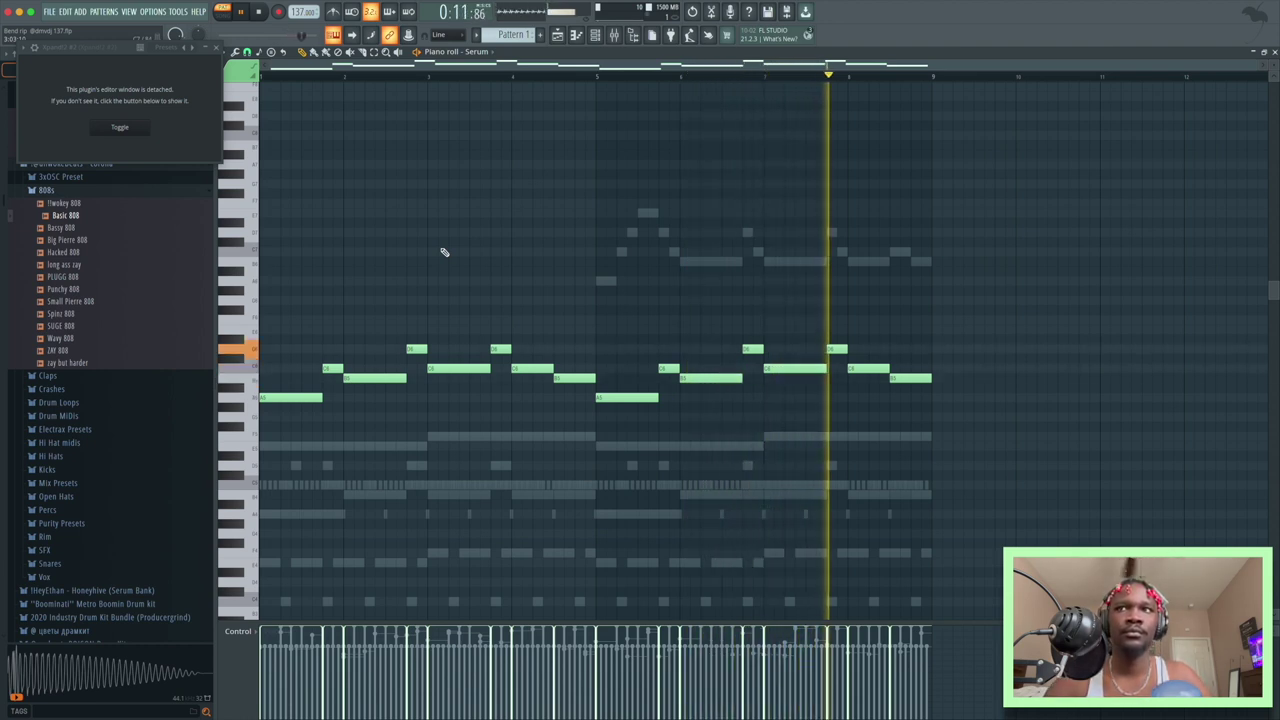
key(space)
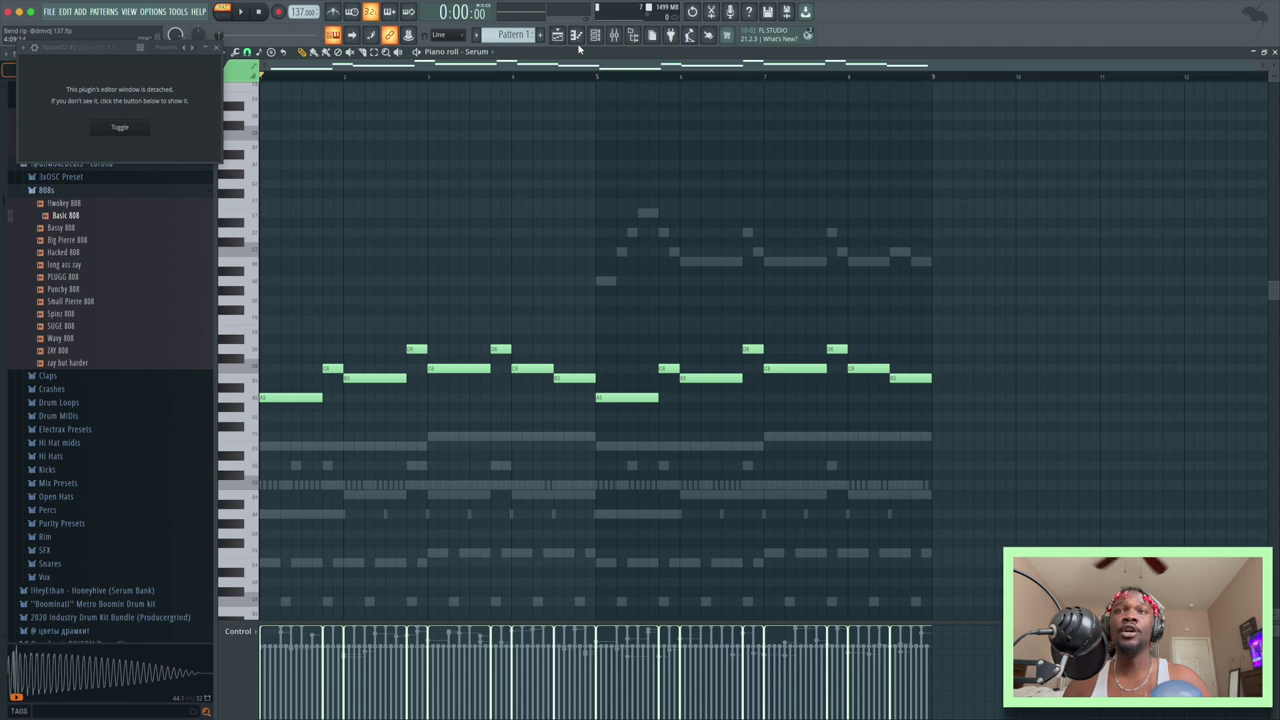
- Mute Serum, play Bell 1 (Scared Money) alone from its piano roll, and select the notes in the second half
key(F6)
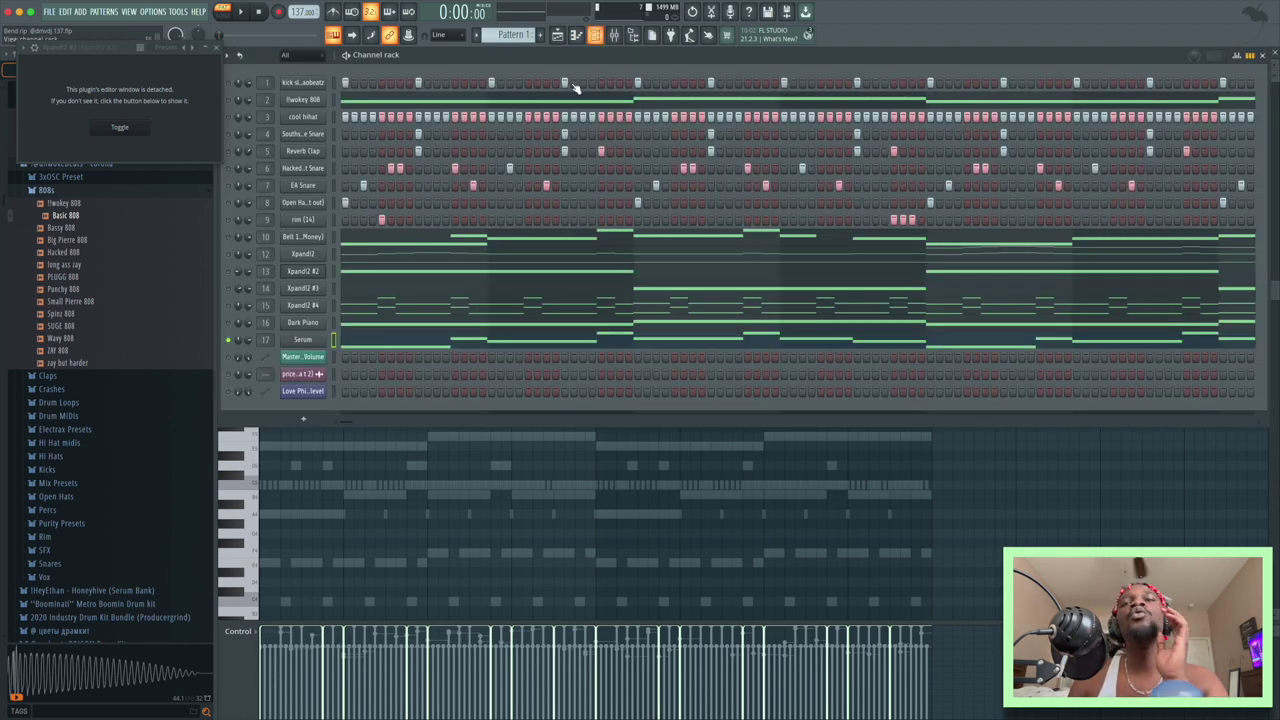
click(230, 340)
click(229, 238)
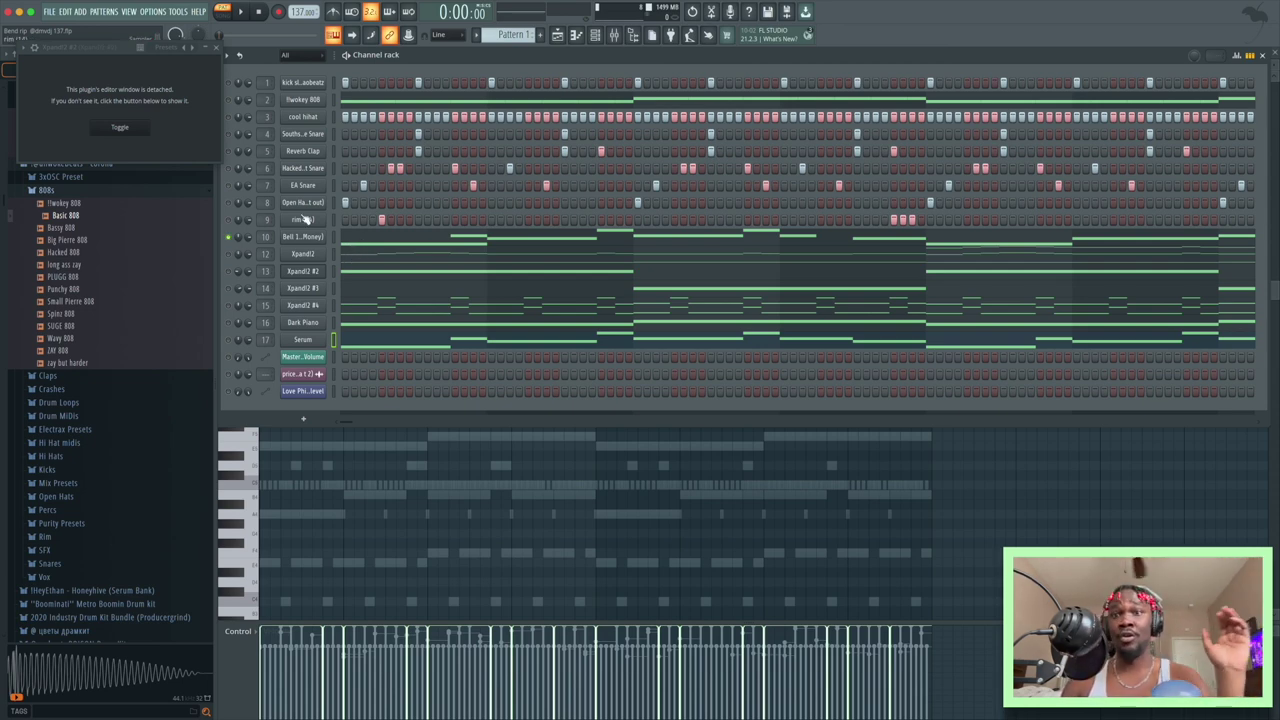
click(355, 237)
click(594, 35)
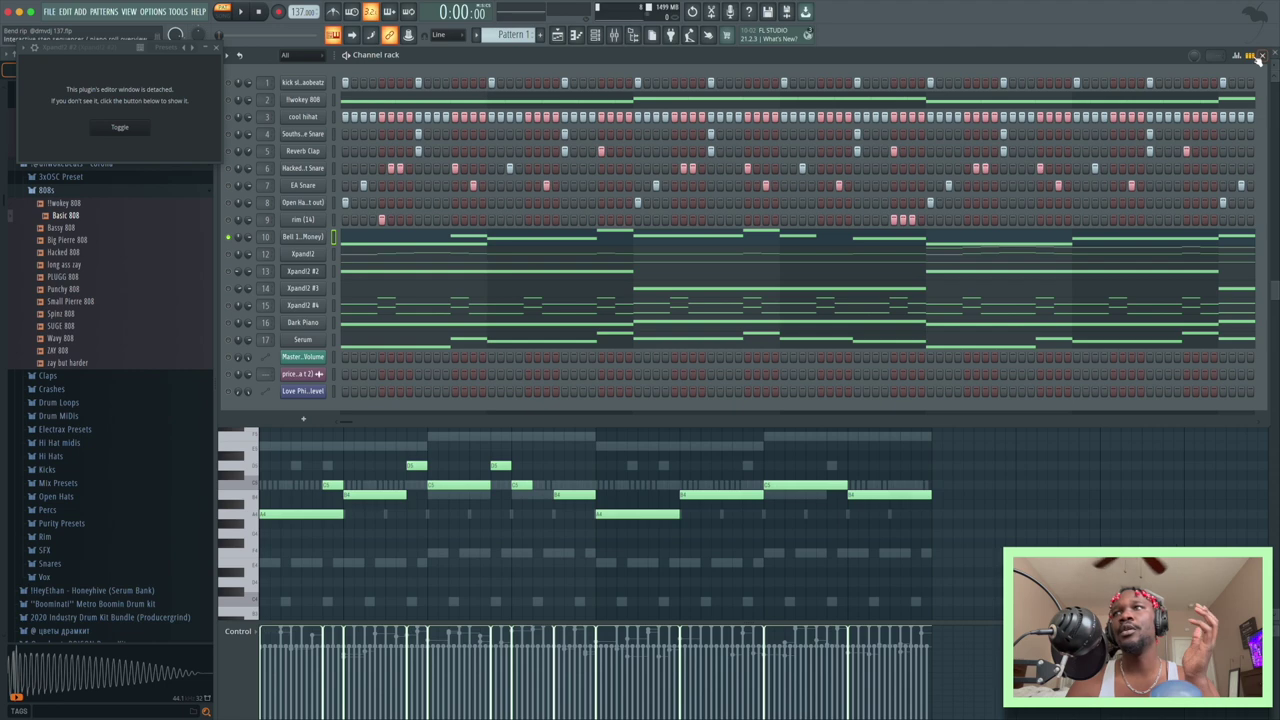
click(1259, 57)
key(space)
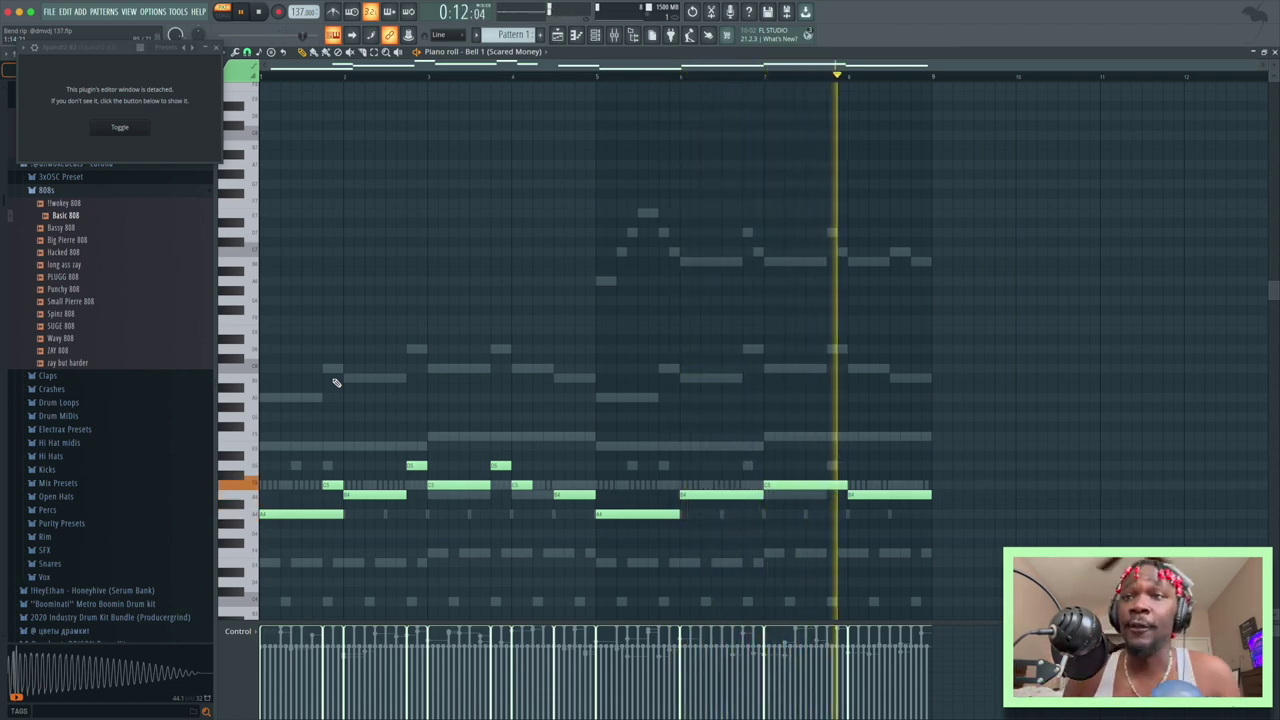
key(space)
drag(652, 368, 1034, 549)
- Unmute all Xpand!2 channels, Dark Piano and the kick alongside the bell, and play the layers together
click(595, 35)
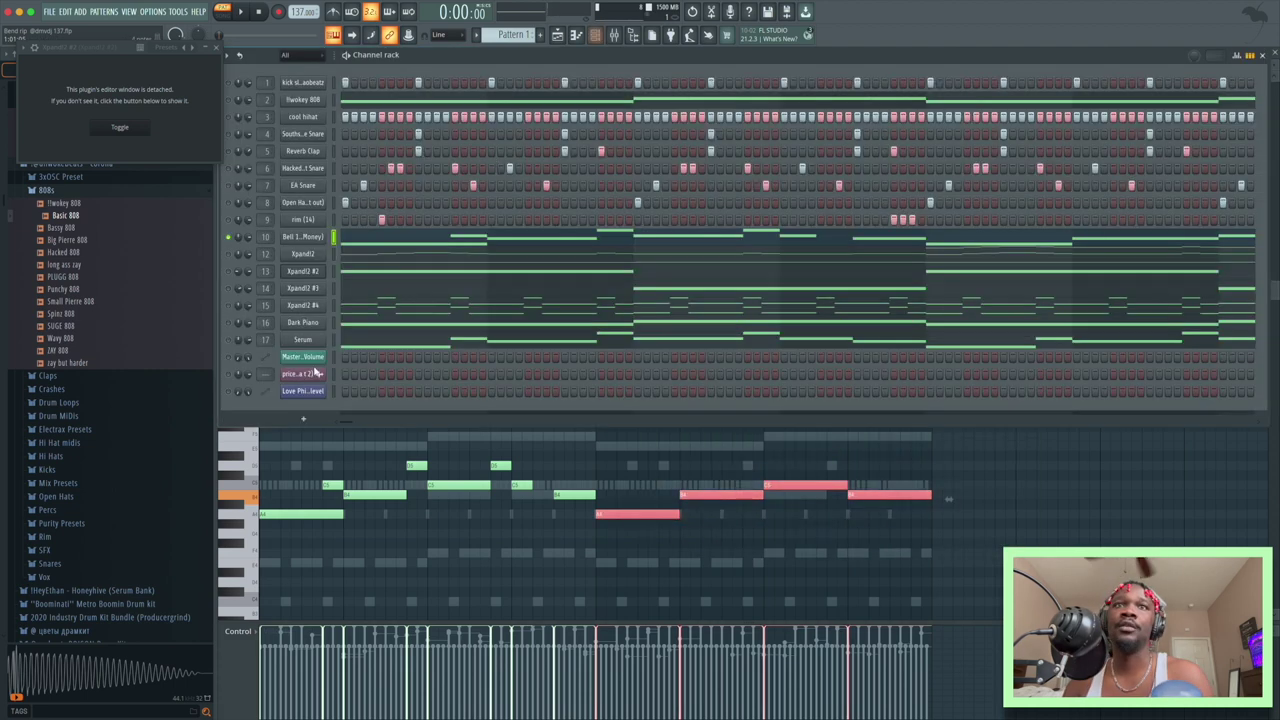
click(229, 254)
click(230, 271)
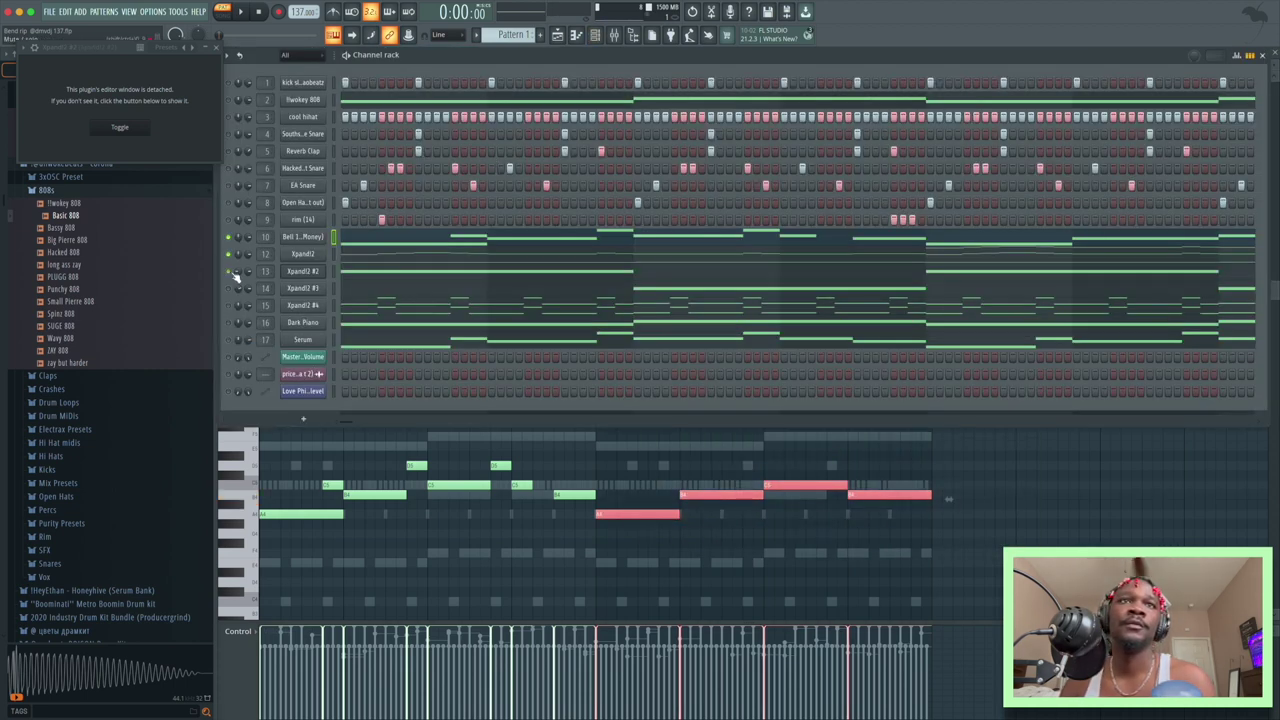
click(229, 322)
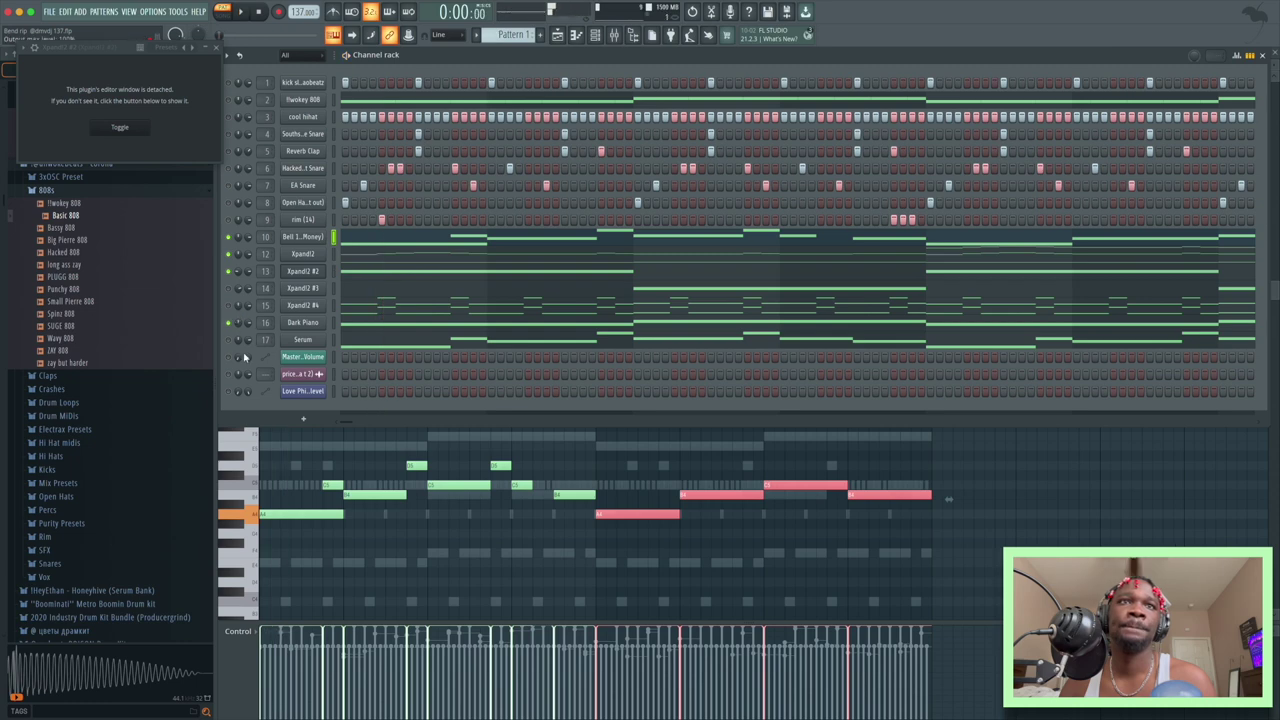
key(space)
click(230, 288)
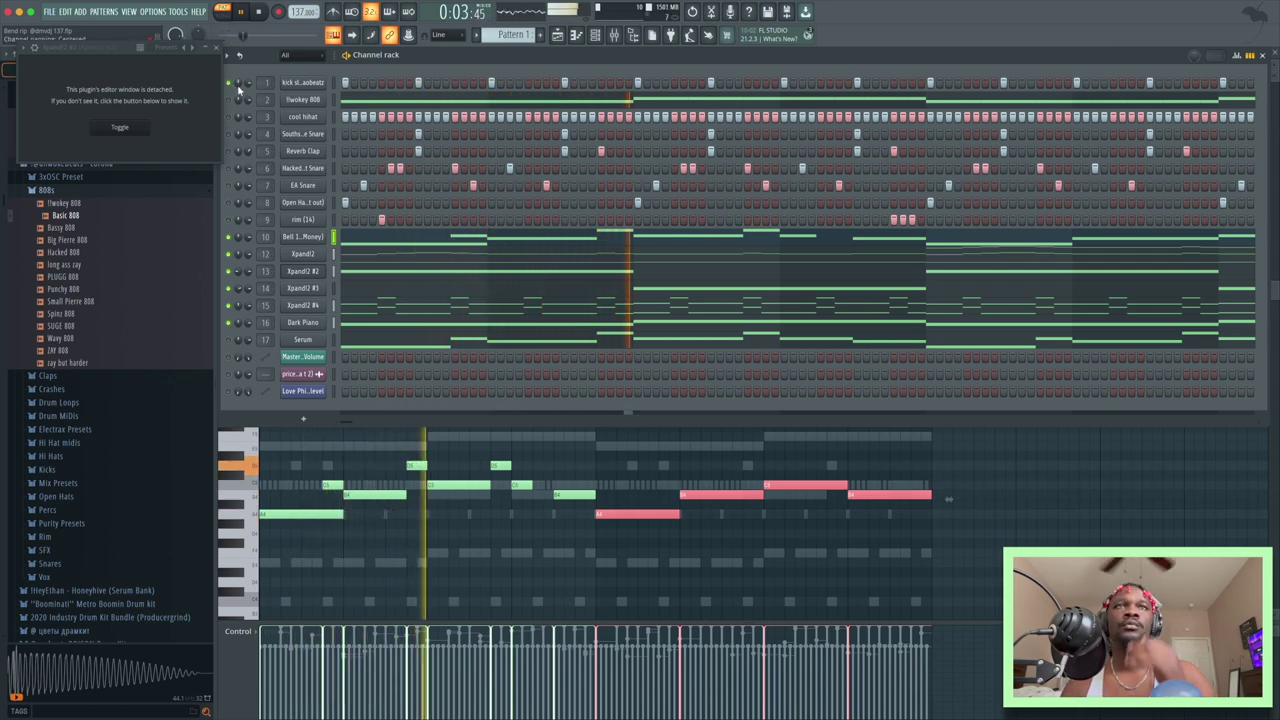
key(space)
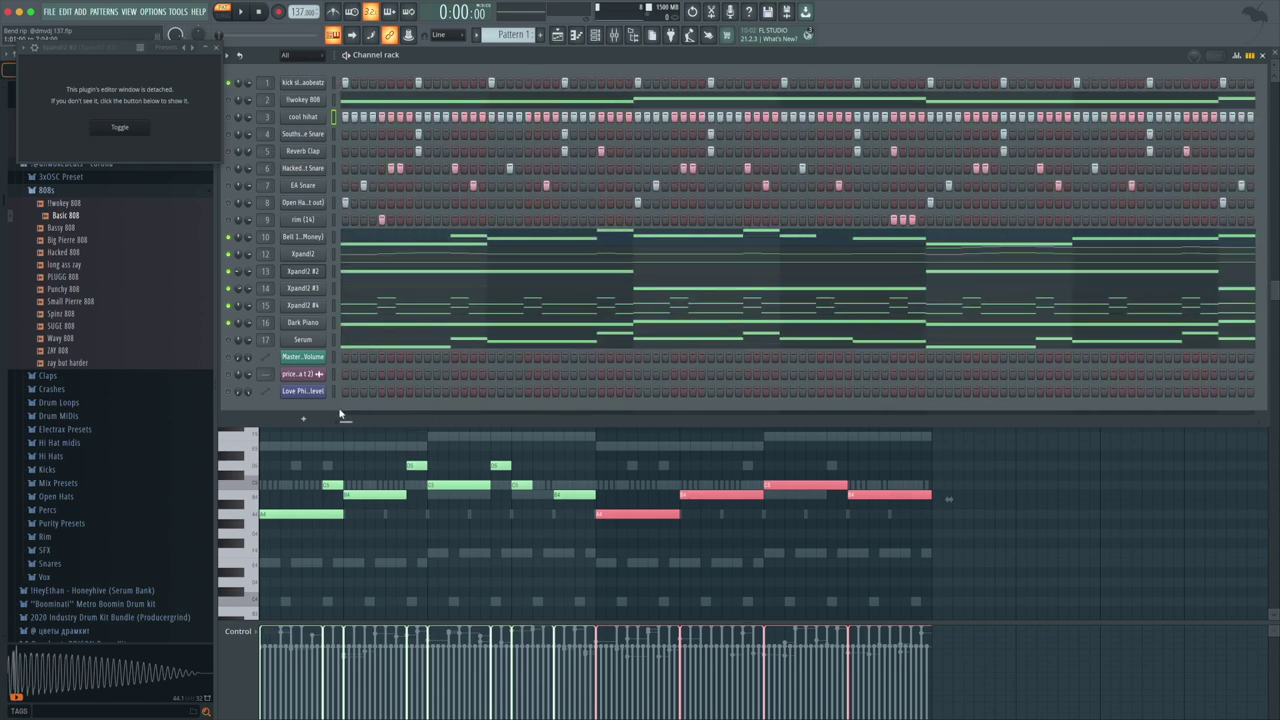
- Solo the cool hihat channel and bring the kick channel back in with it
right_click(316, 118)
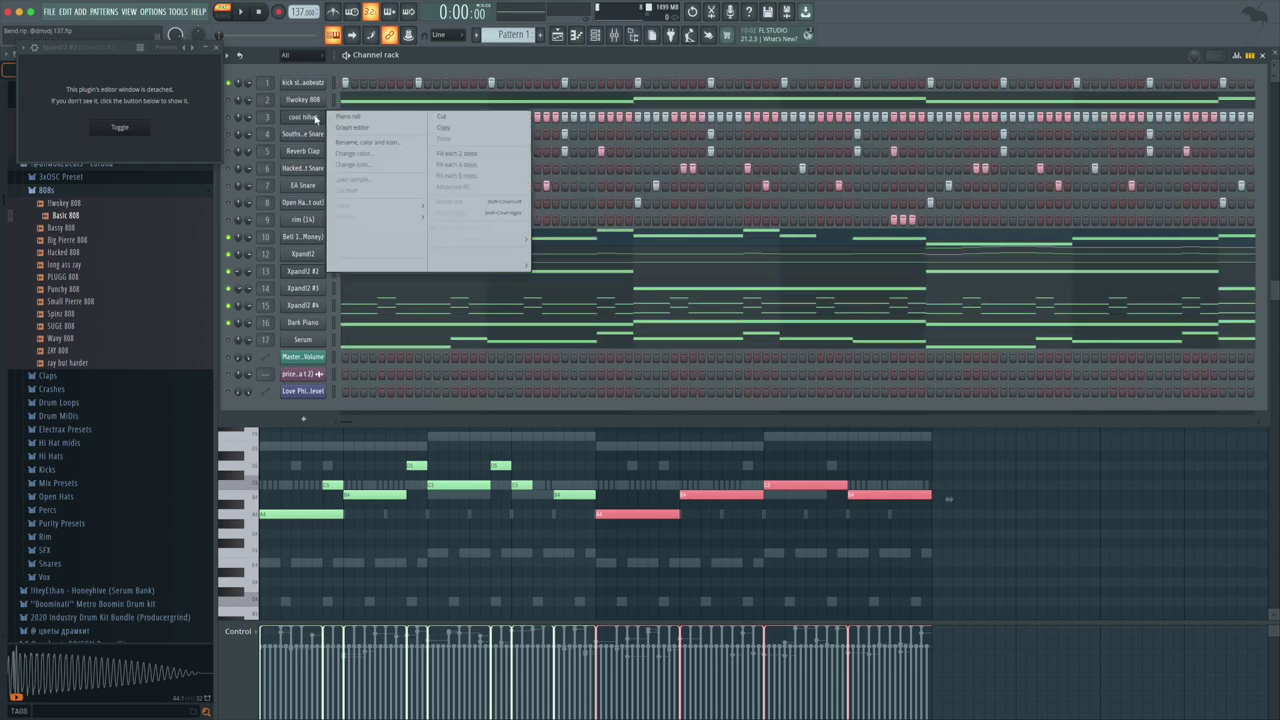
click(290, 116)
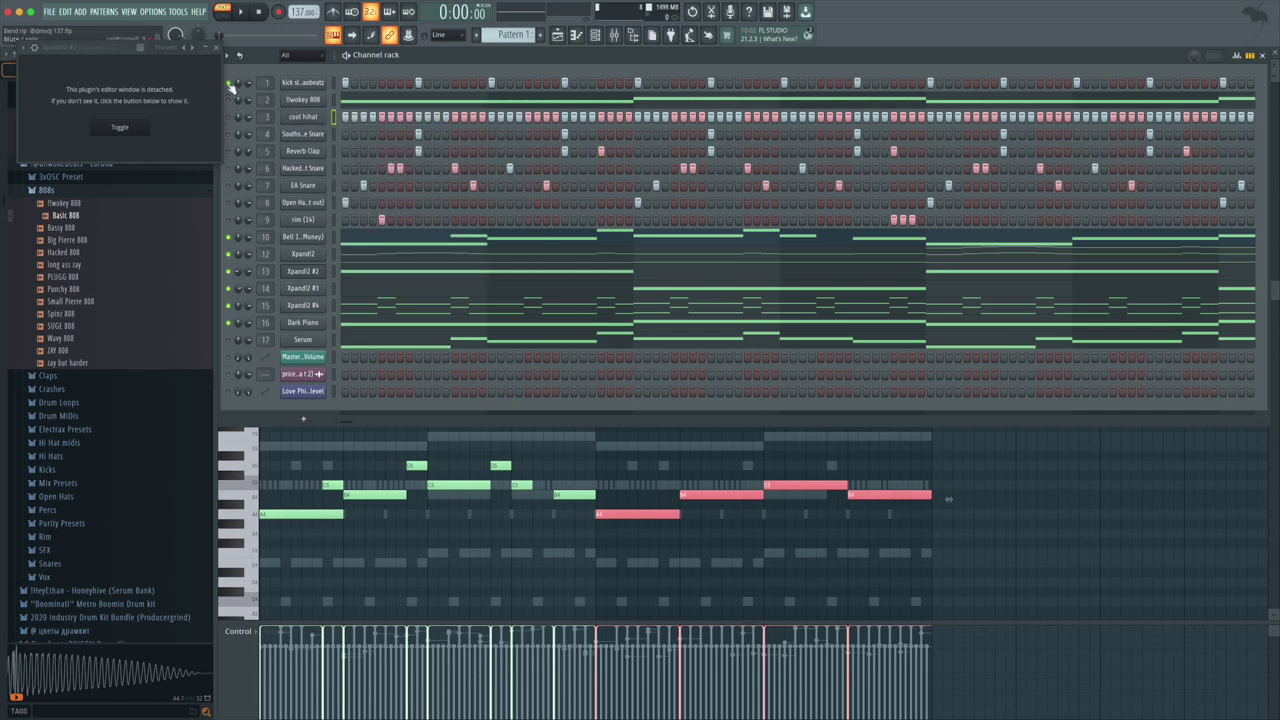
right_click(234, 125)
click(237, 129)
click(228, 82)
- Open the kick channel's piano roll to view its pattern
right_click(329, 80)
click(314, 101)
right_click(318, 82)
click(340, 82)
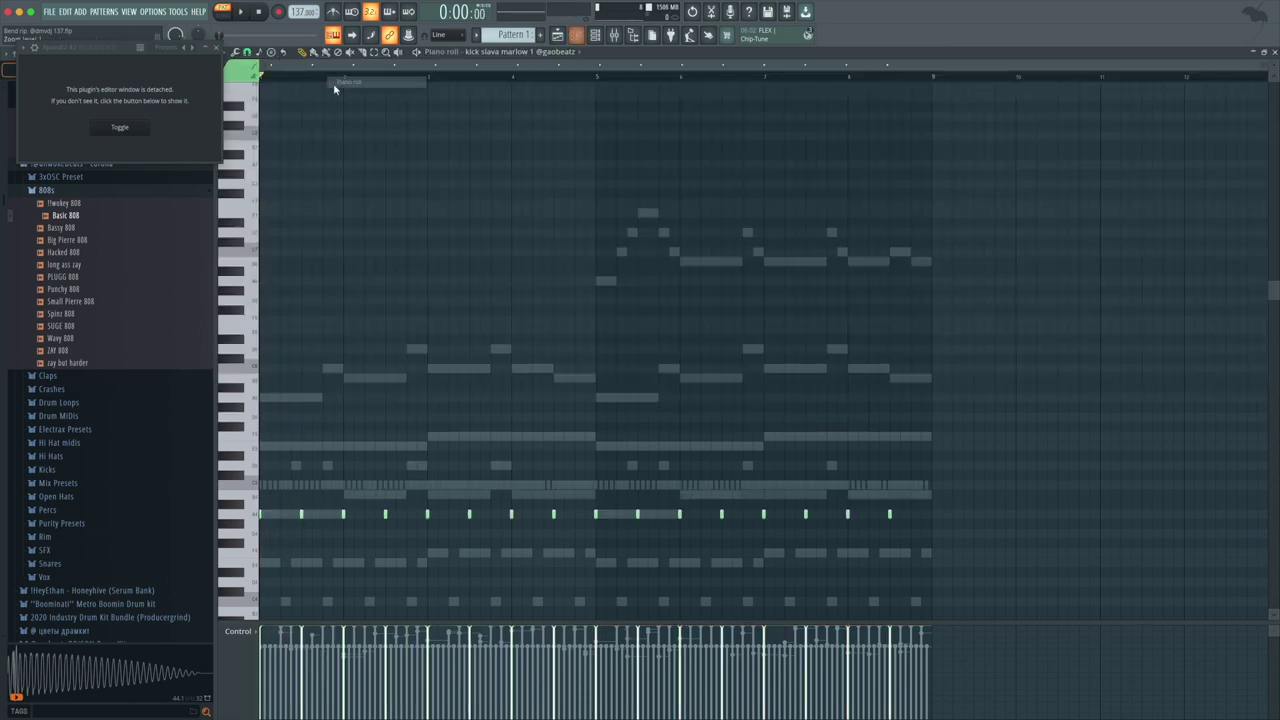
- Inspect the effect slots of the Insert 1 and Master tracks in the mixer
click(615, 37)
click(293, 300)
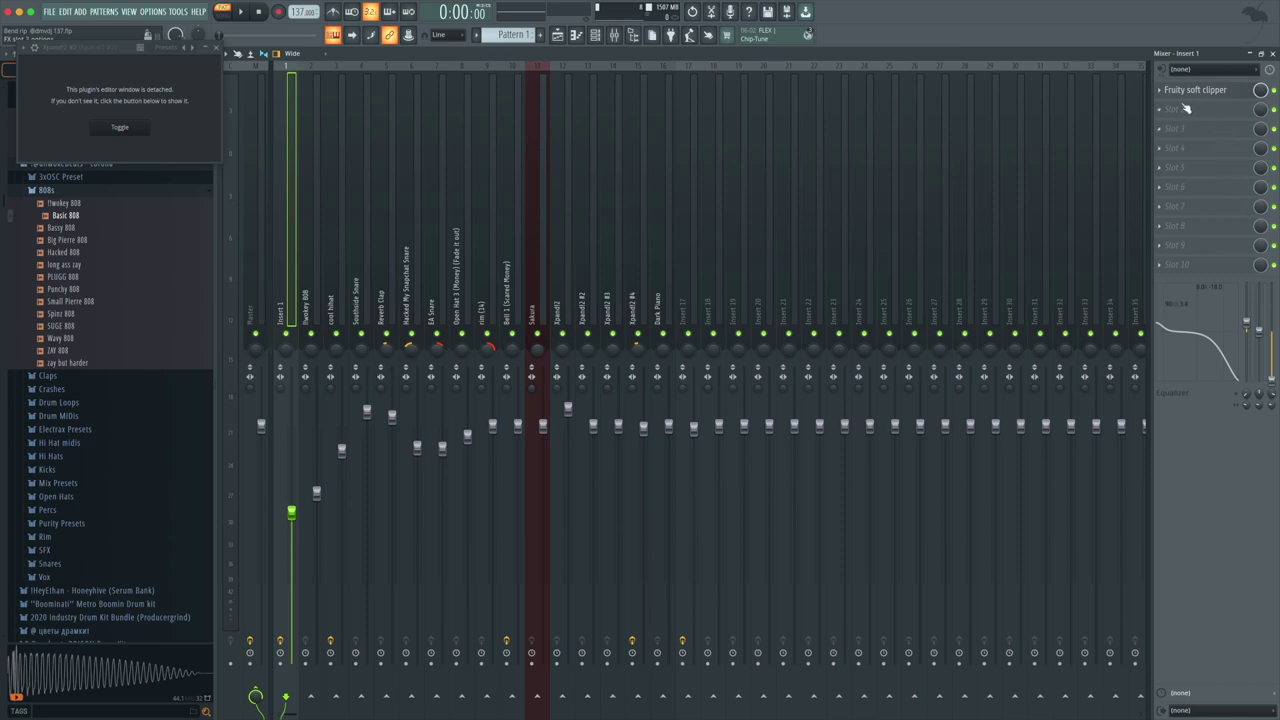
click(264, 300)
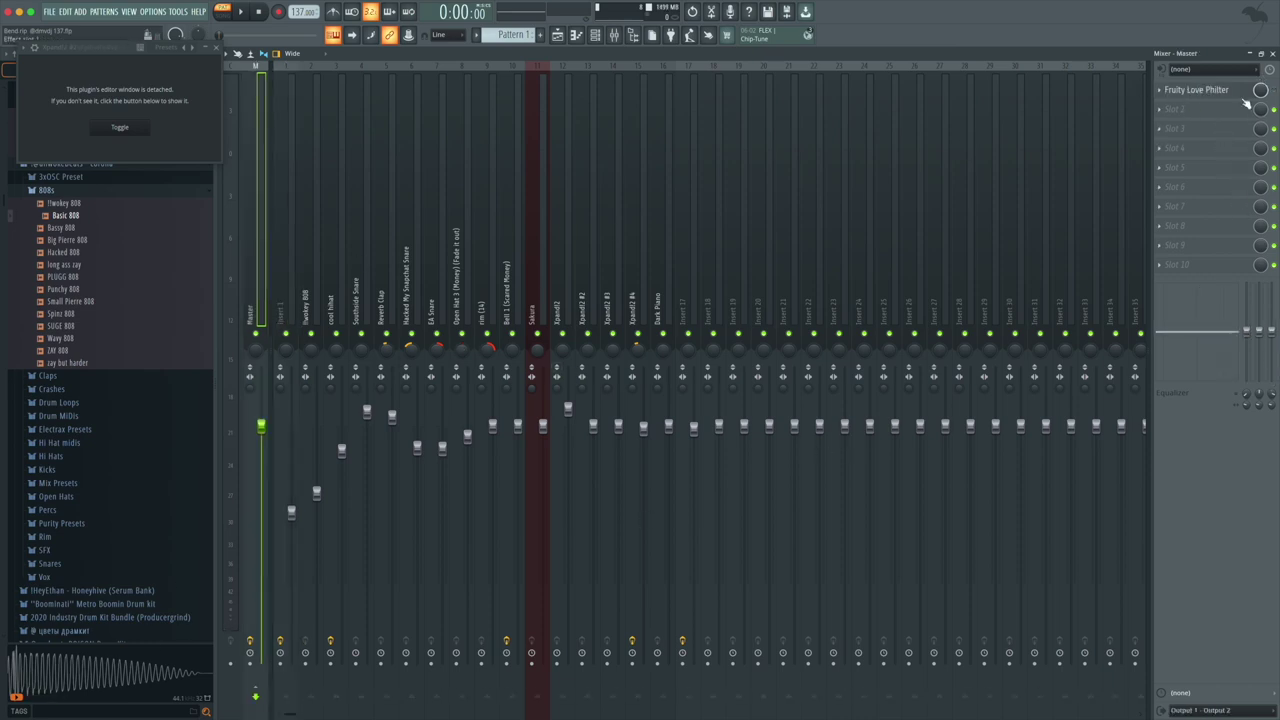
click(287, 138)
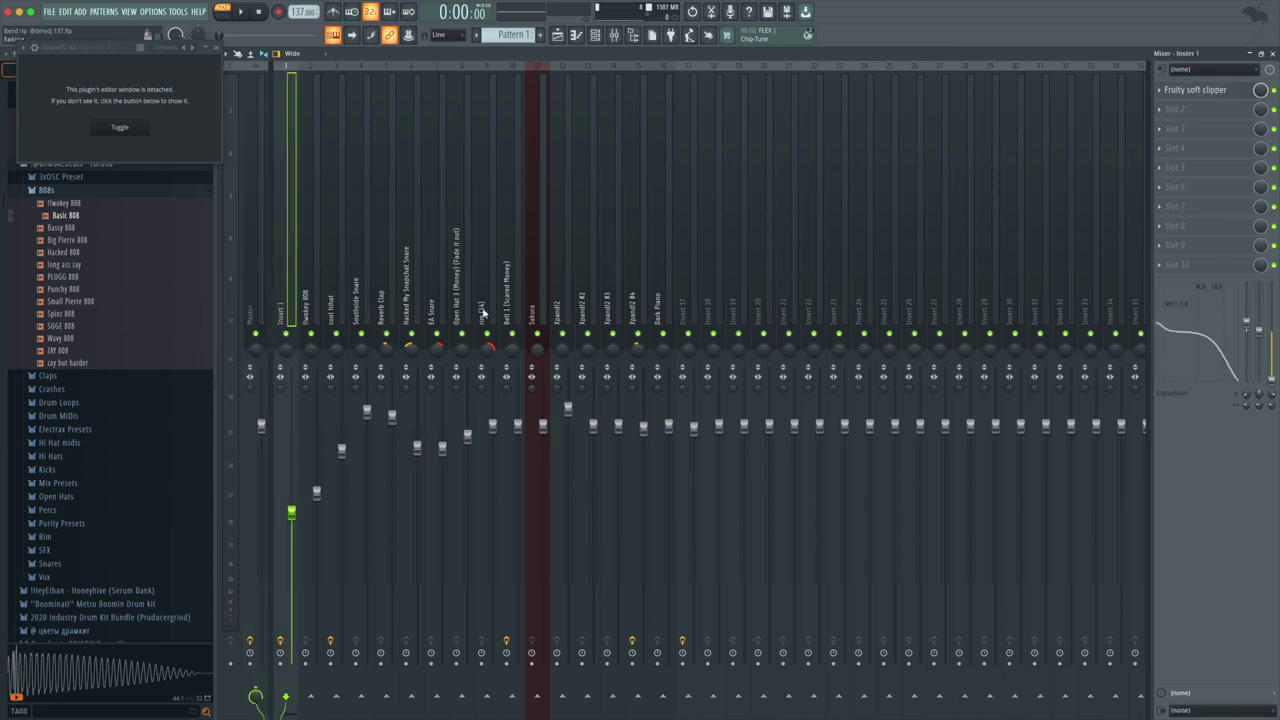
click(252, 292)
click(283, 303)
- Examine the Fruity soft clipper's threshold and post controls on Insert 1, along with the track's equalizer
click(1190, 90)
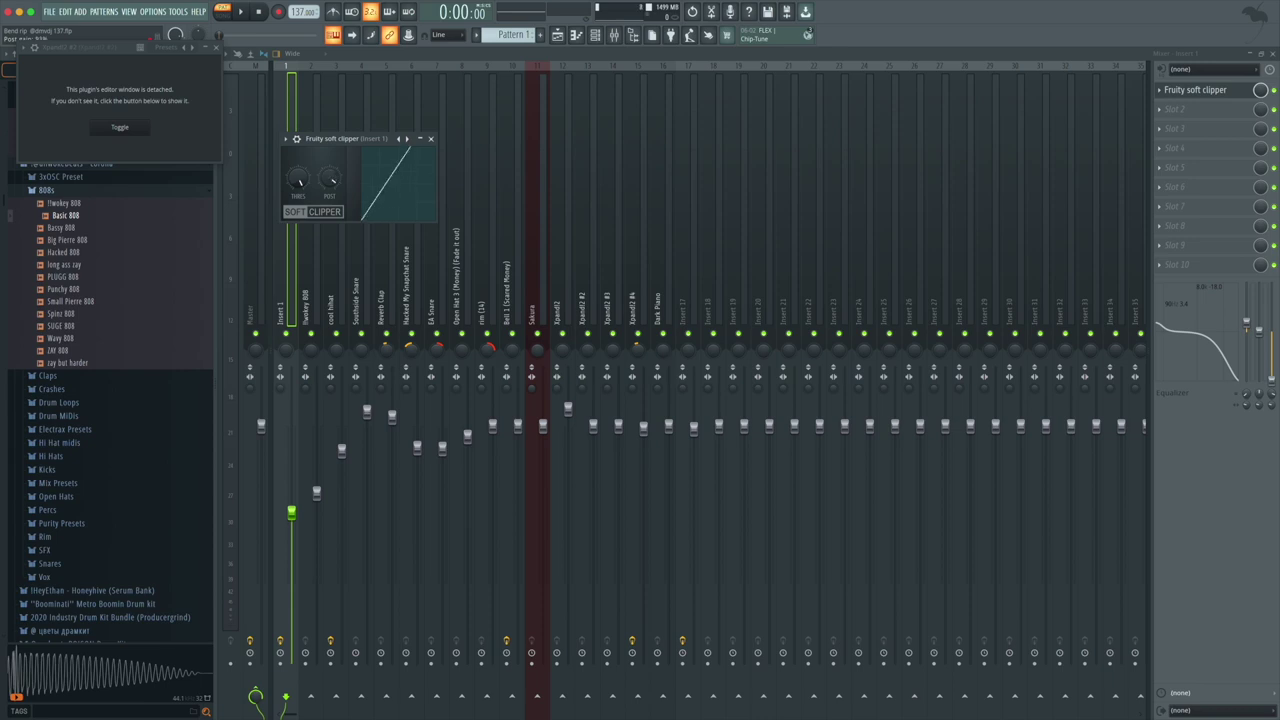
drag(330, 179, 302, 181)
click(430, 138)
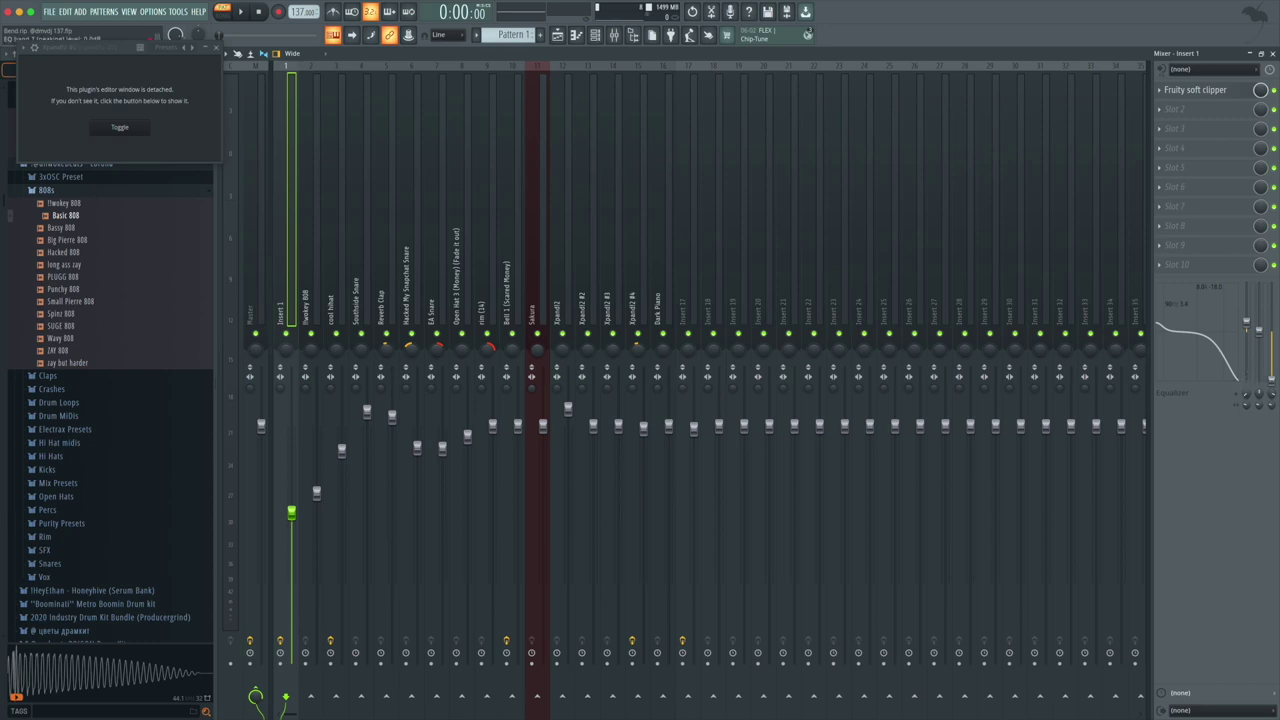
drag(1248, 375, 1272, 384)
- Play the kick and hi-hat together, and unmute the Southside Snare to play it with them
click(595, 35)
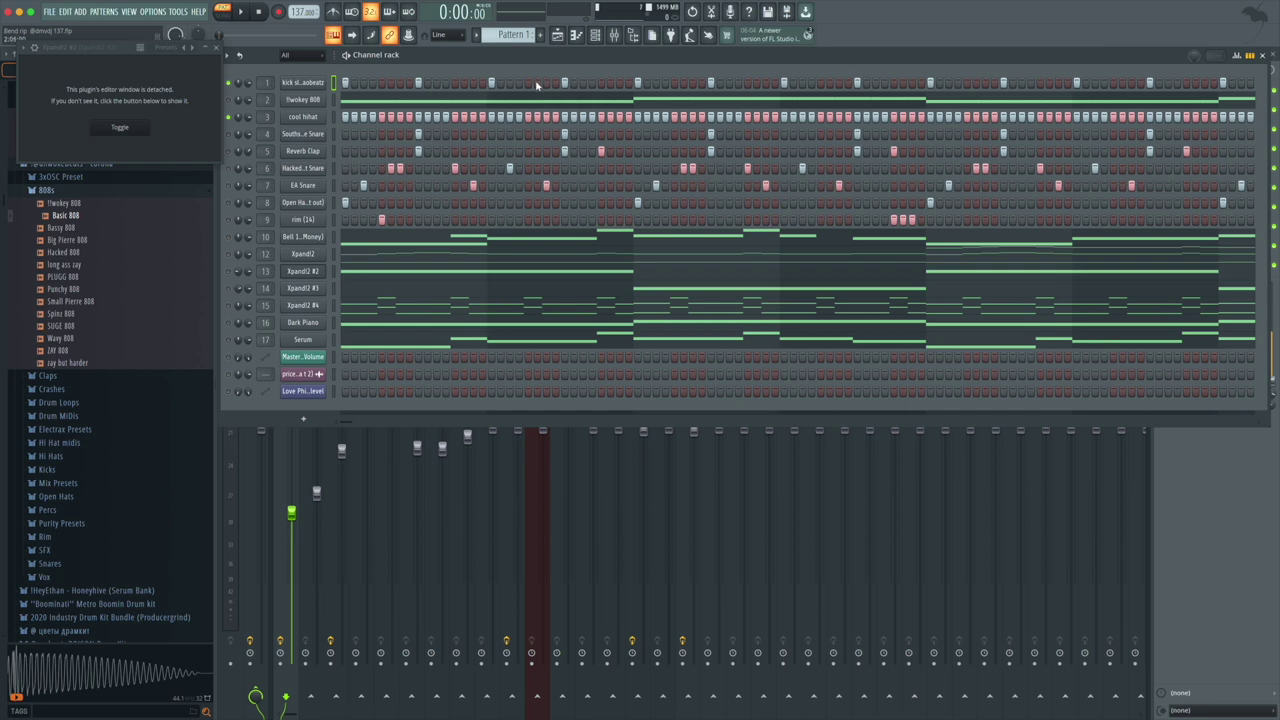
key(space)
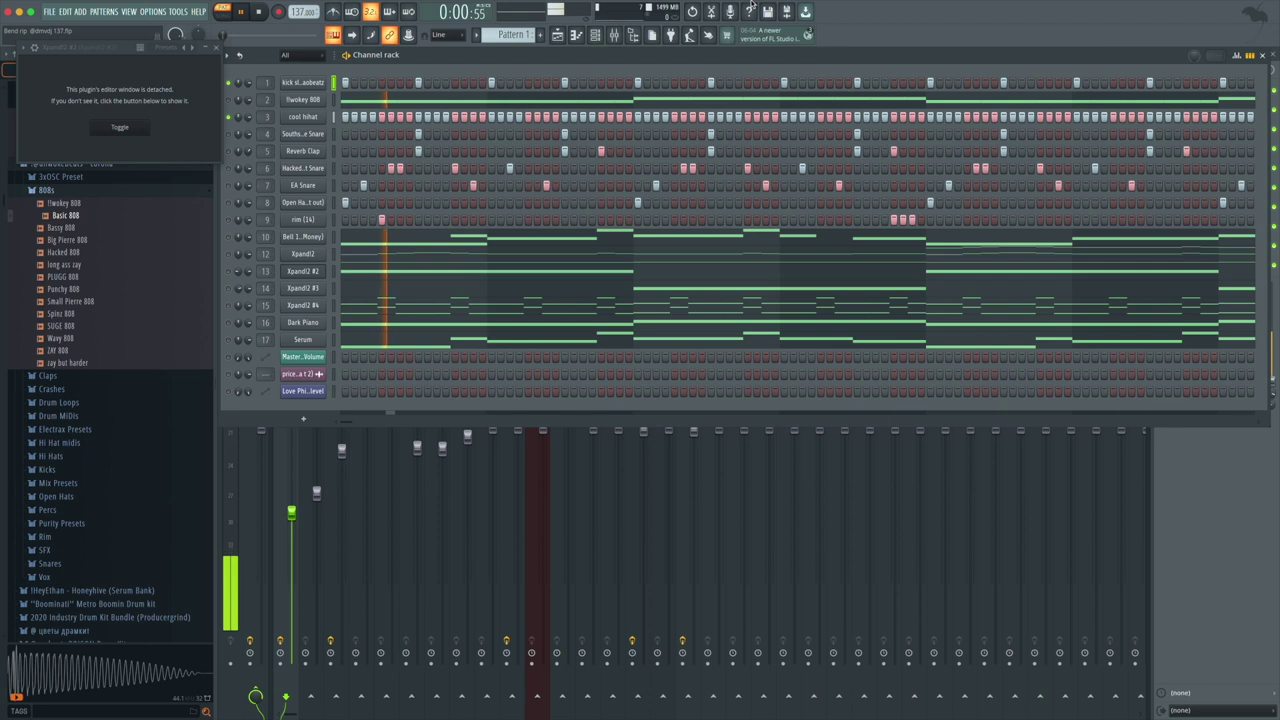
key(space)
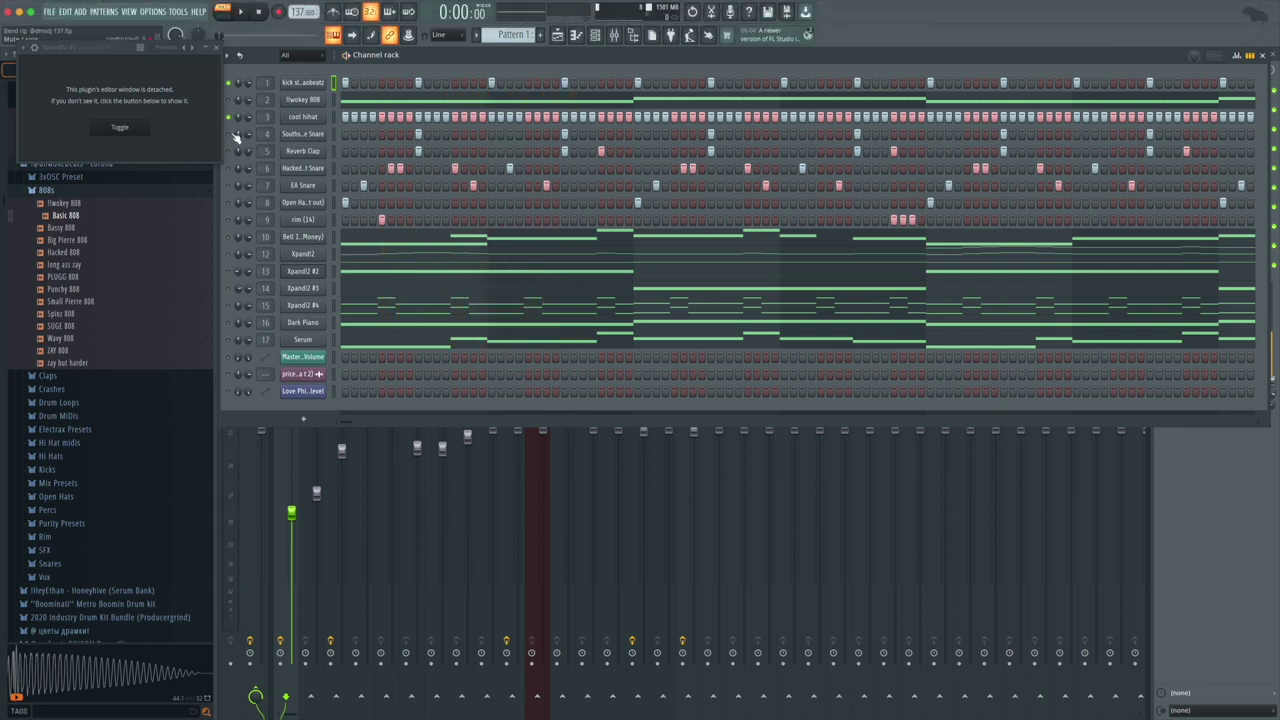
key(space)
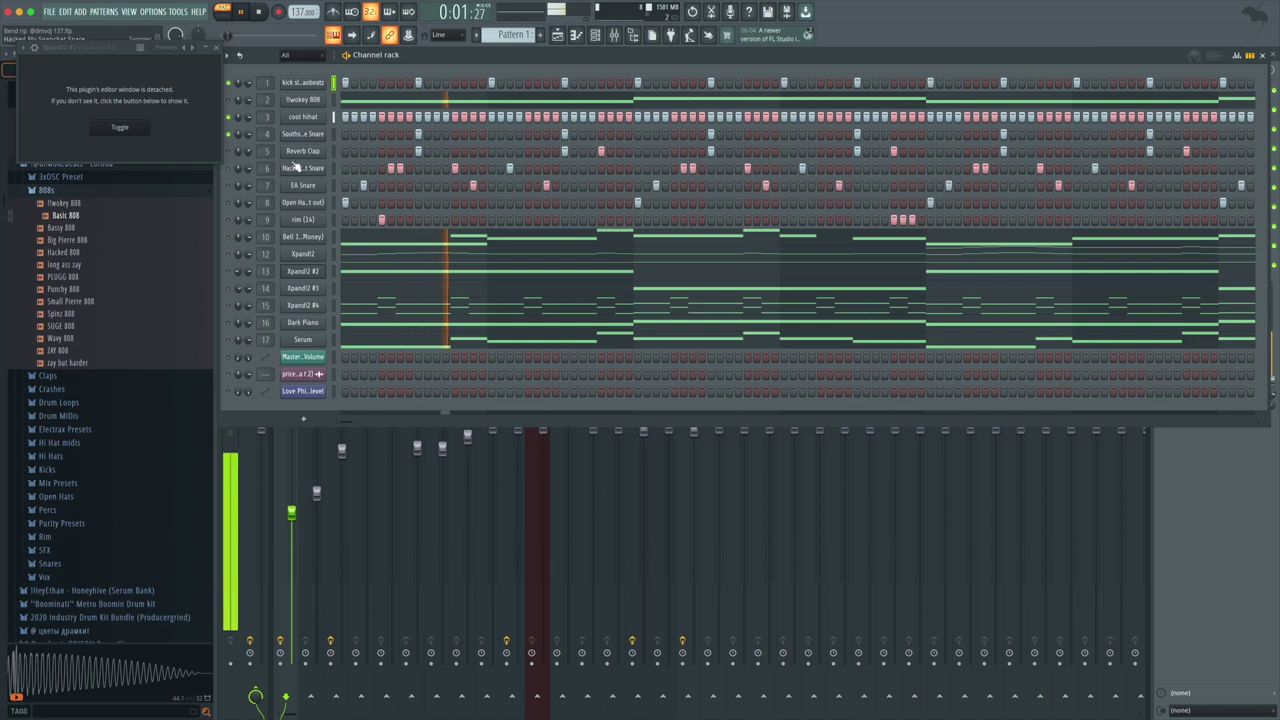
key(space)
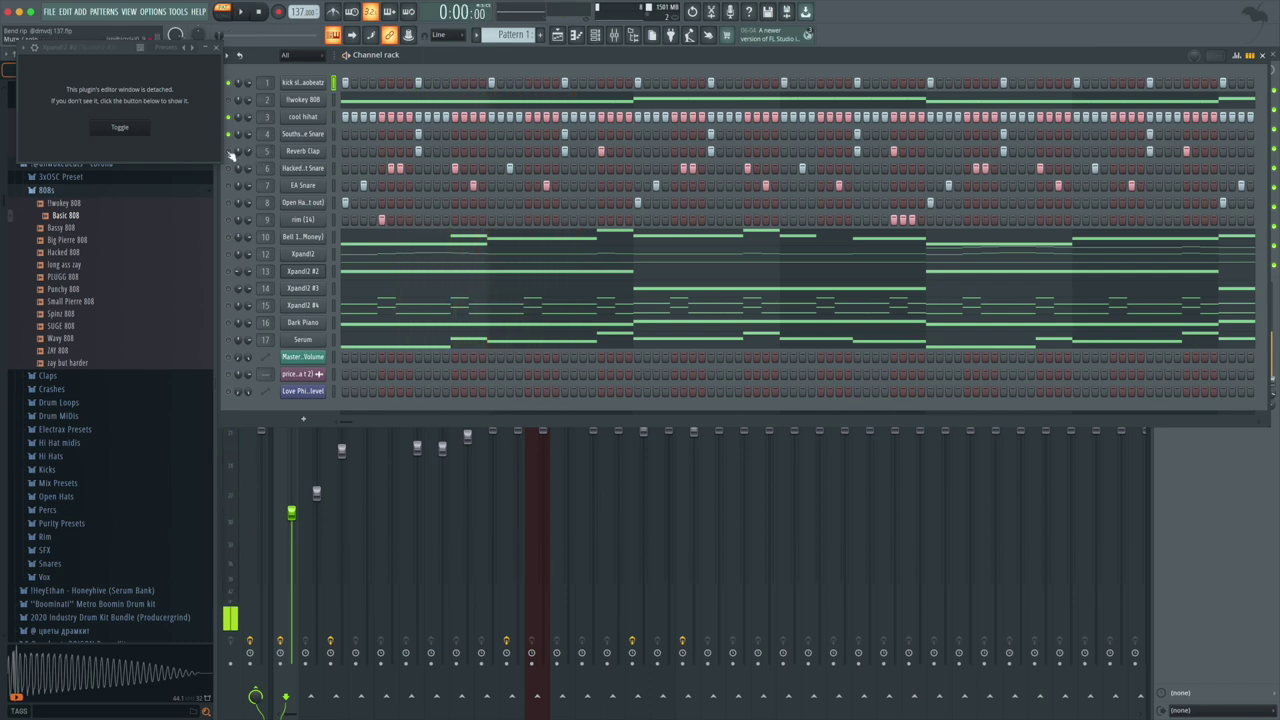
- Unmute the Reverb Clap, view its sampler settings, and play it with the kick, hi-hat and snare
click(229, 152)
click(316, 152)
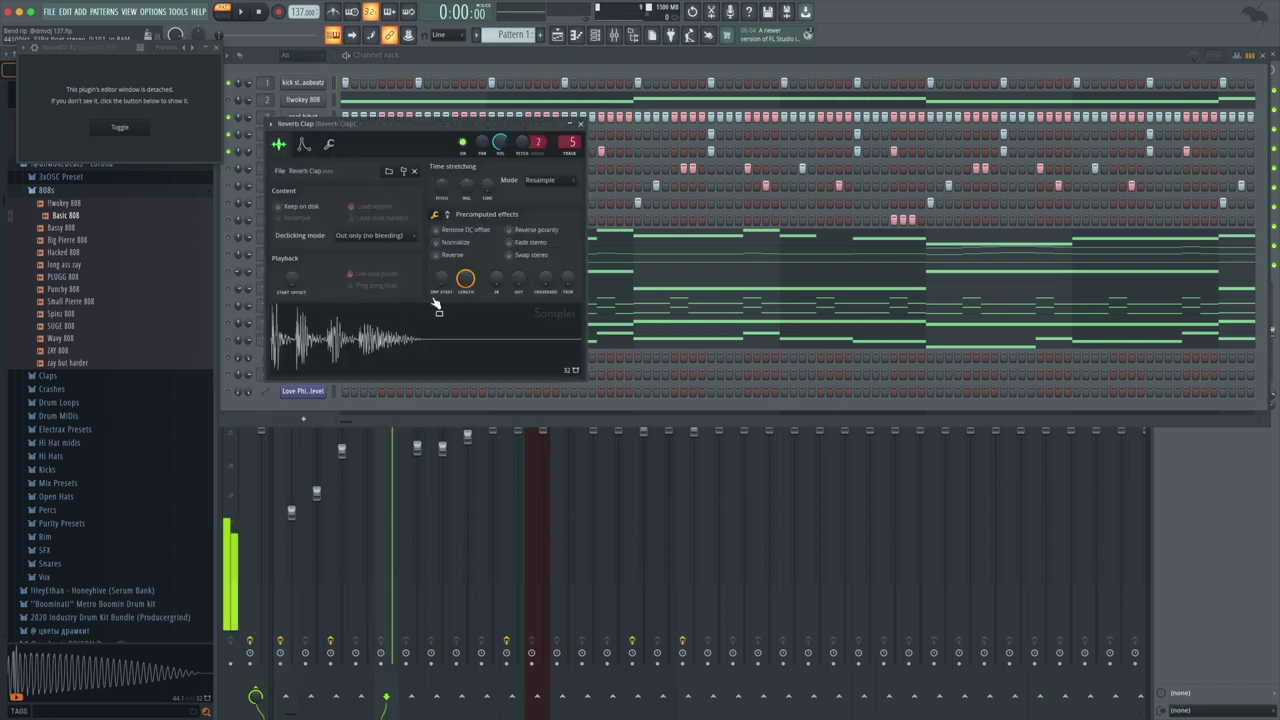
click(580, 123)
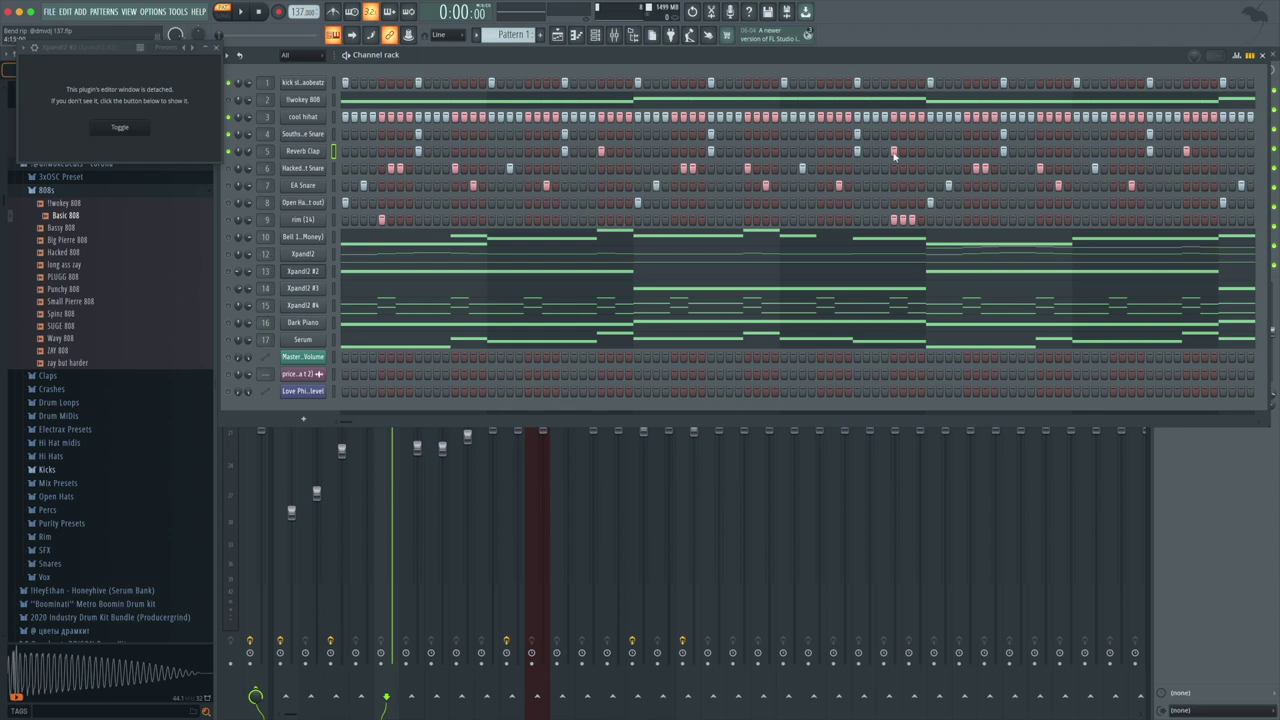
key(space)
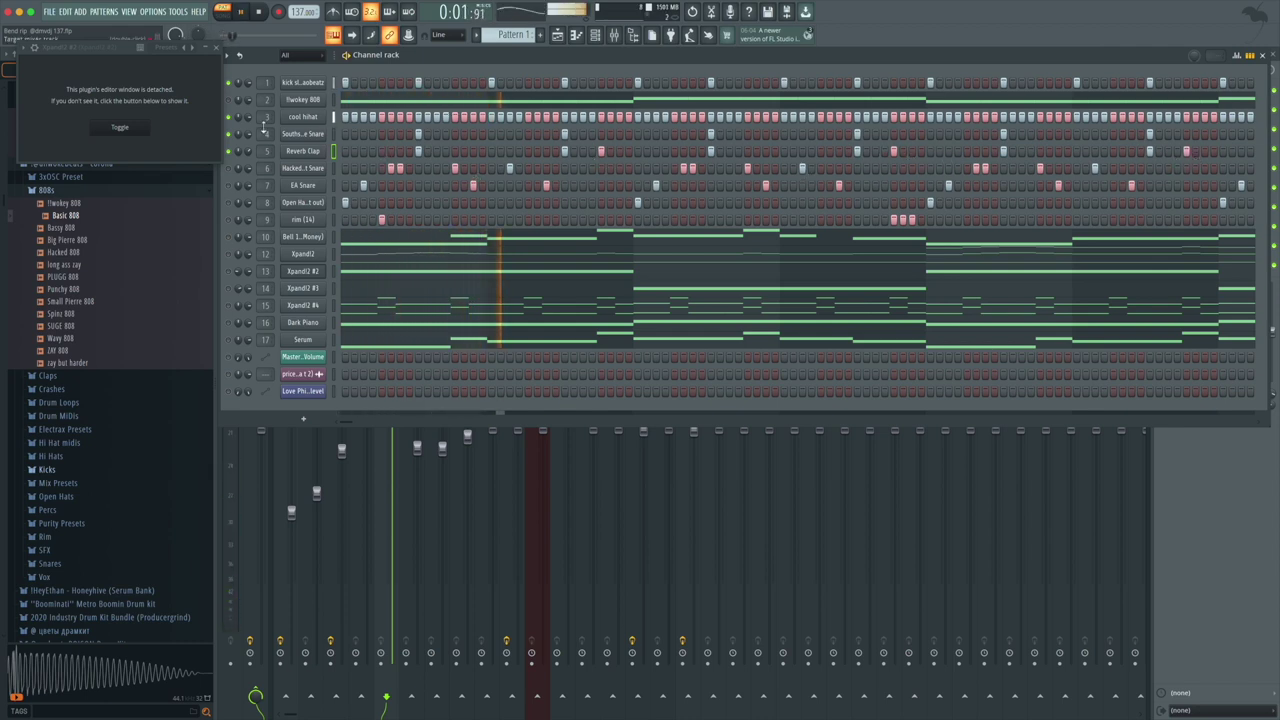
- Stop playback, solo the EA Snare, and unmute the Hacked Snare, Reverb Clap and Southside Snare alongside it
key(space)
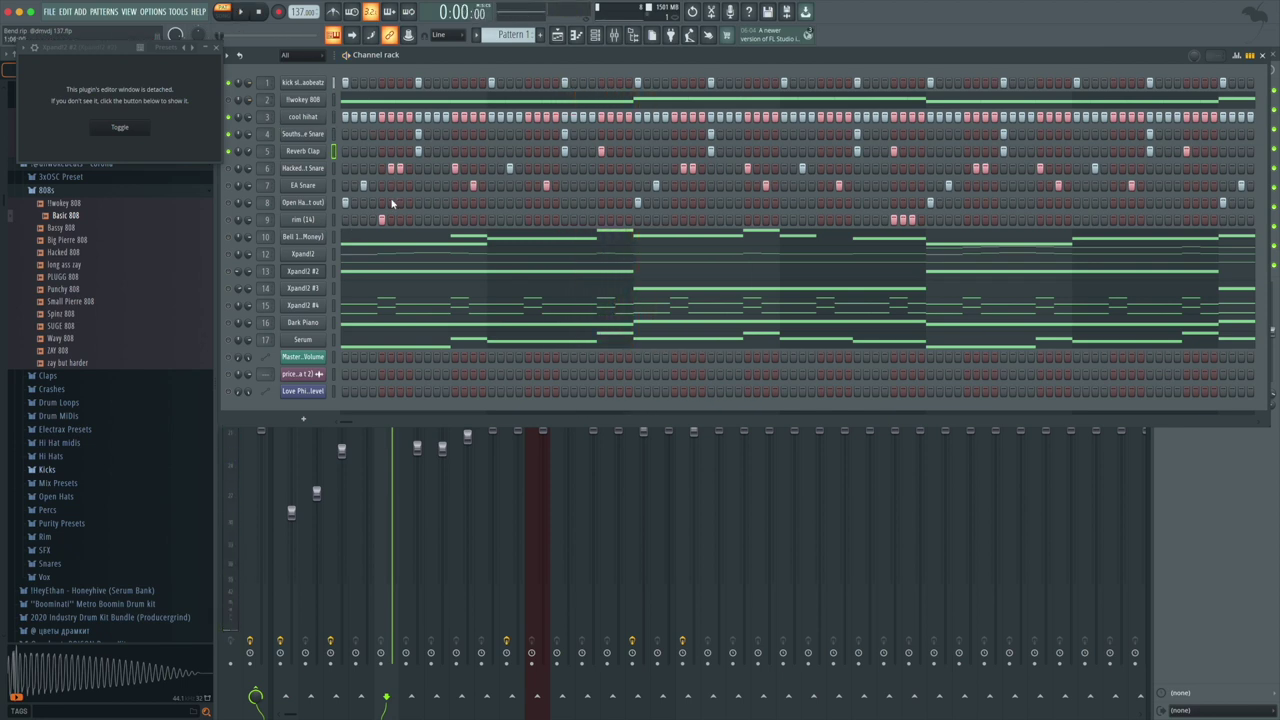
click(229, 185)
click(418, 151)
right_click(230, 186)
click(240, 195)
click(229, 168)
click(229, 152)
click(229, 135)
- View the EA Snare's sampler settings and play it together with the Hacked Snare, Southside Snare and Reverb Clap
click(303, 185)
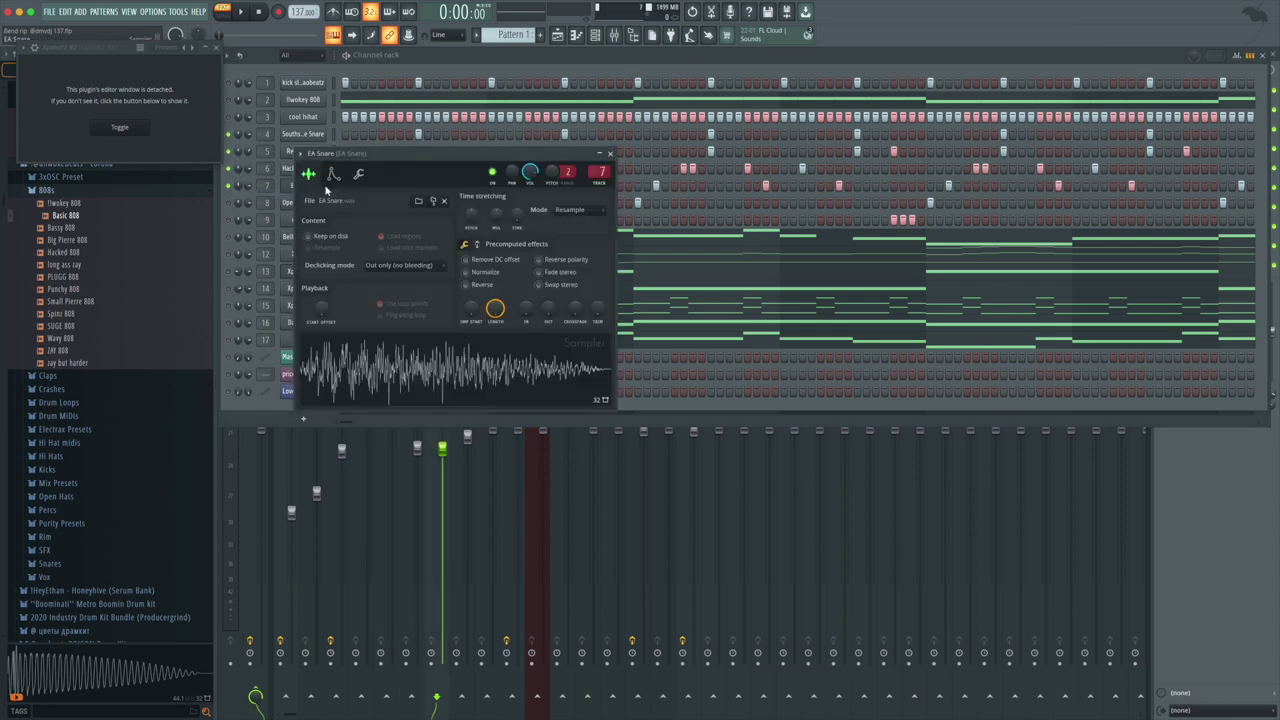
click(421, 380)
click(610, 153)
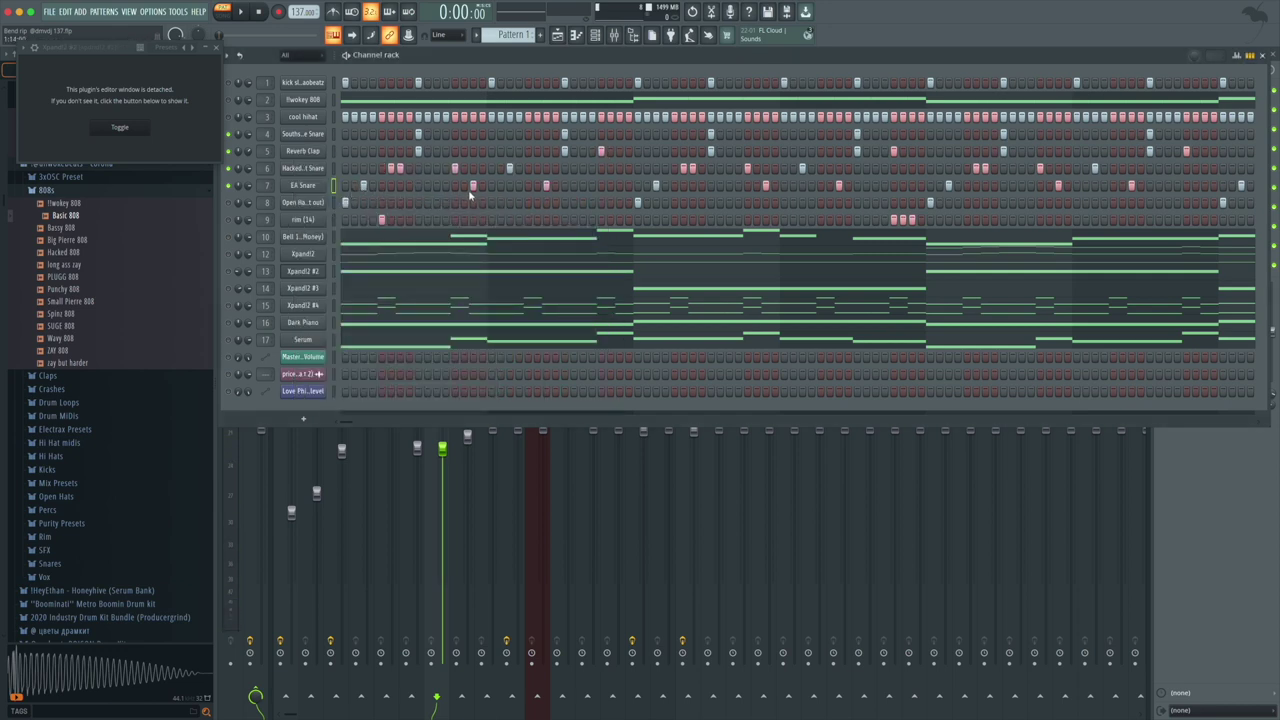
click(305, 186)
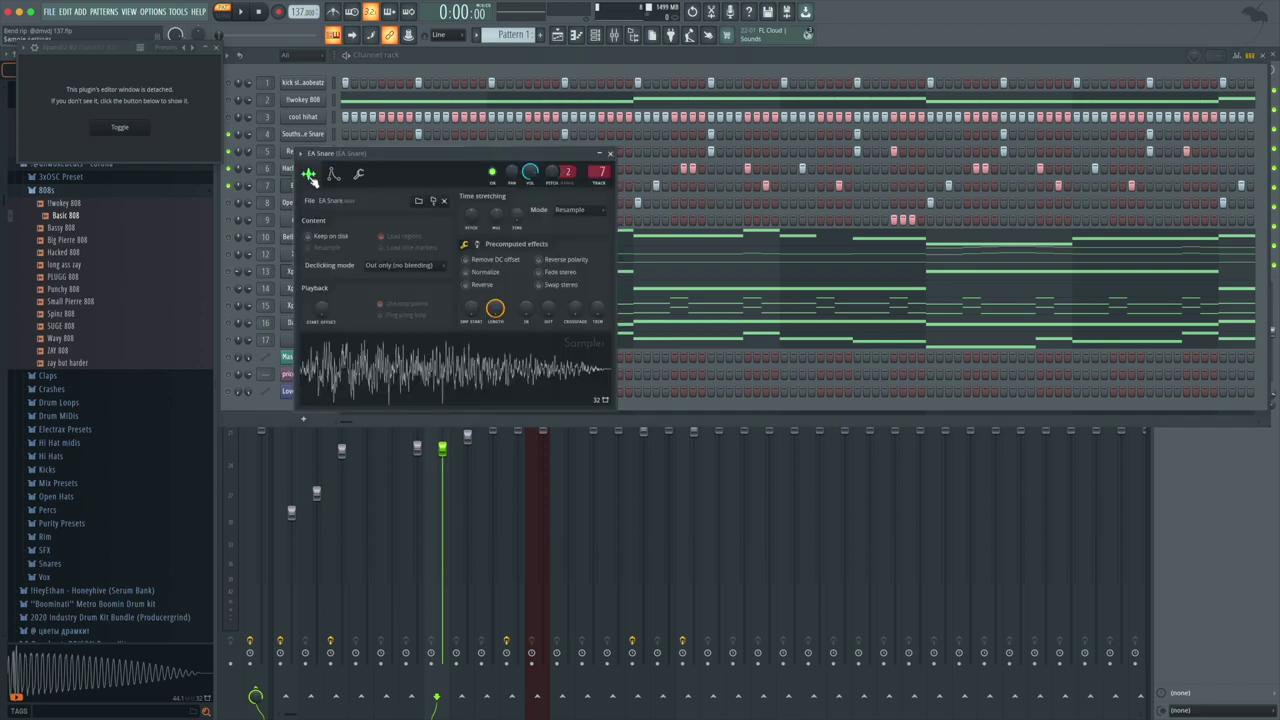
click(611, 153)
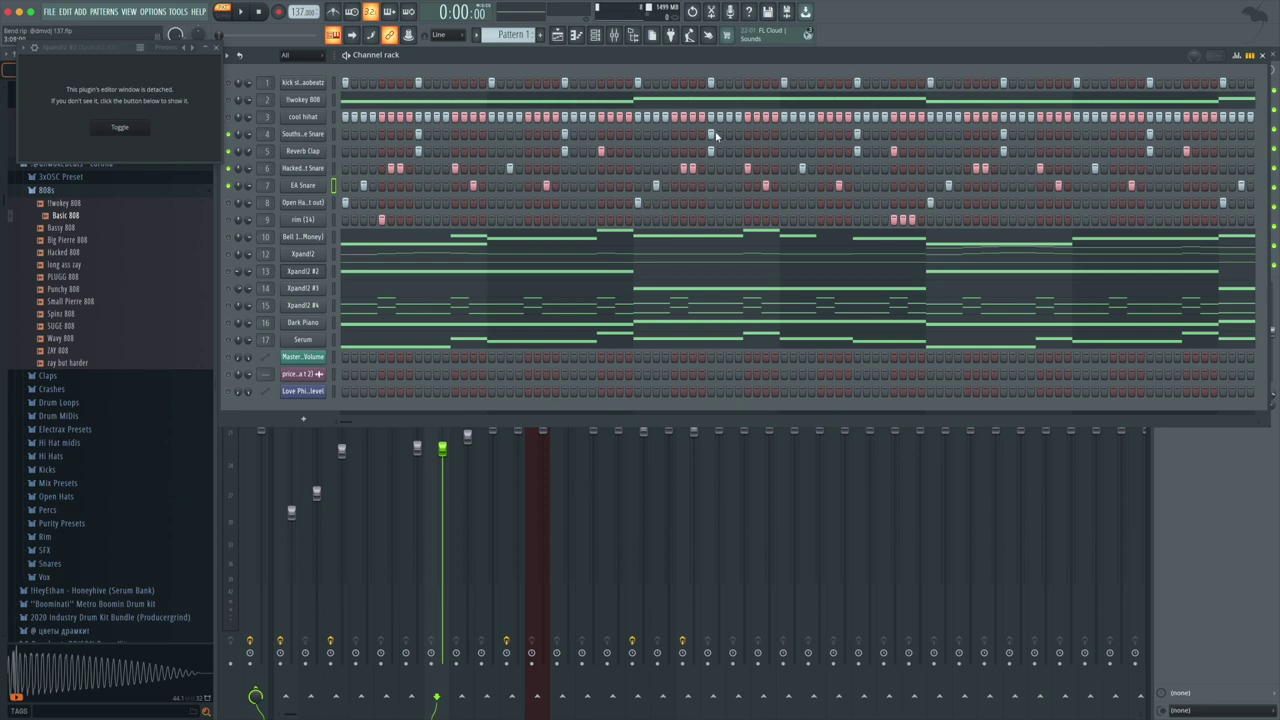
key(space)
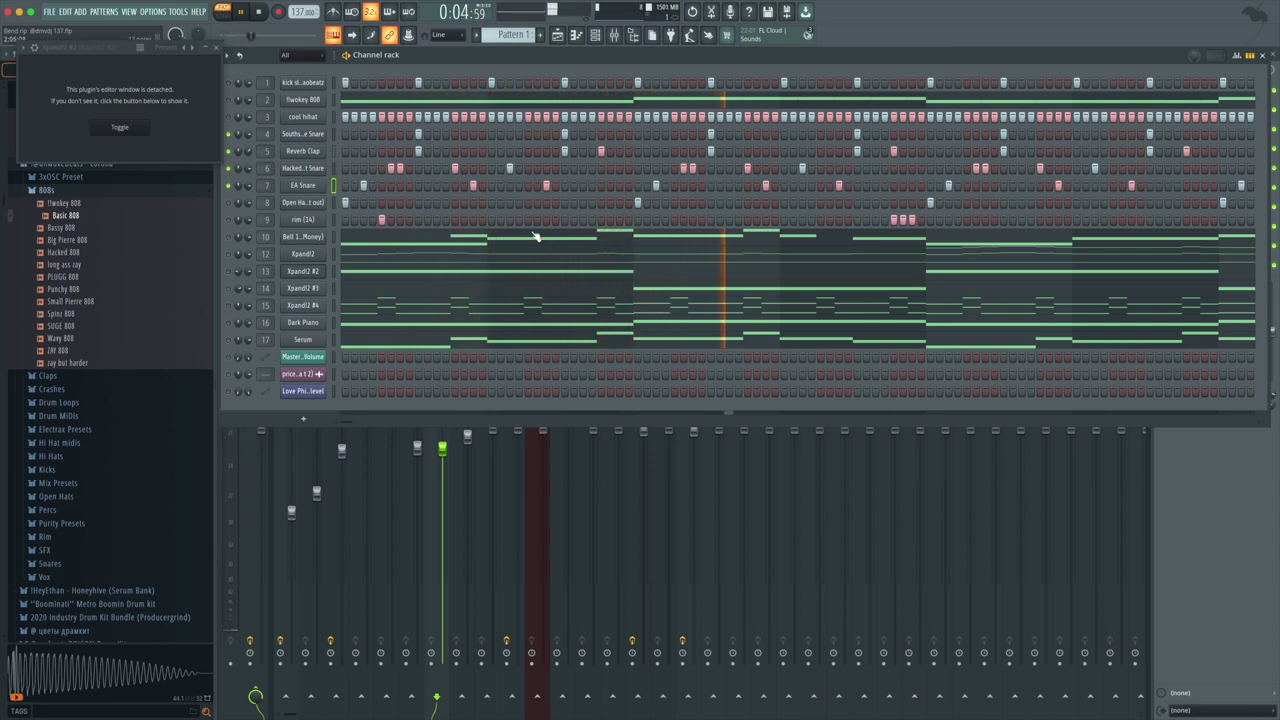
key(space)
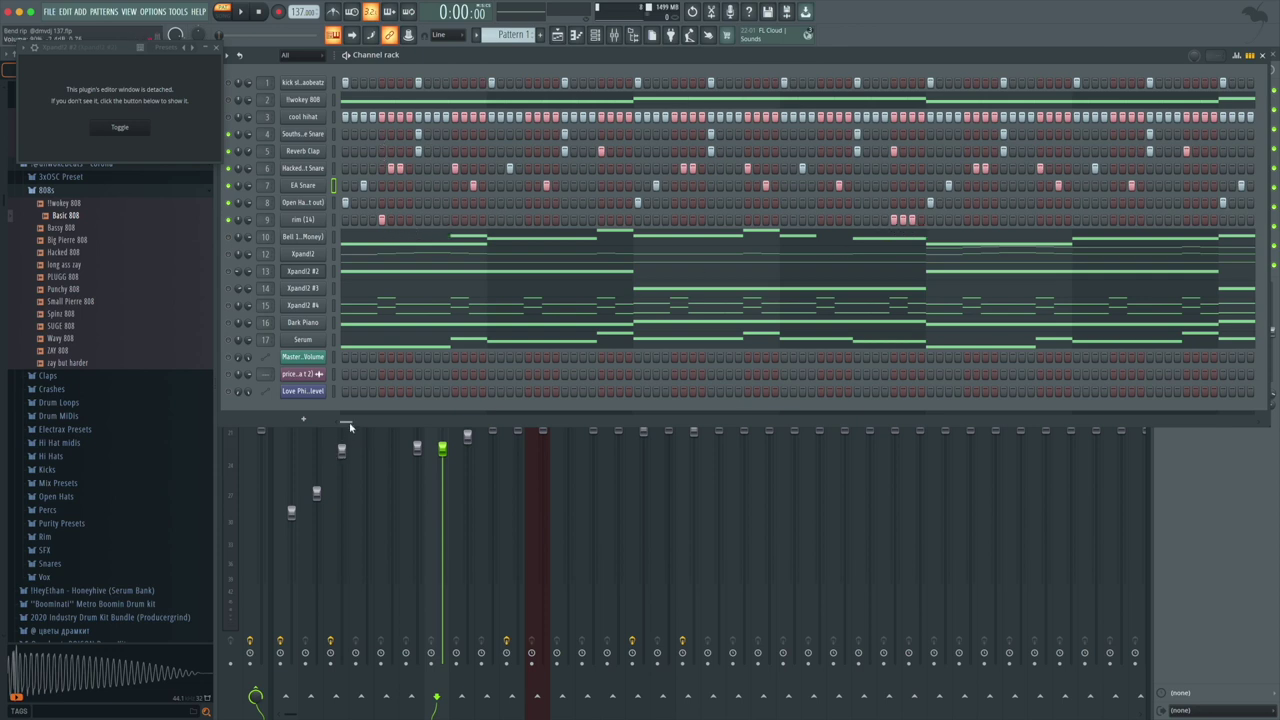
- Play the snares and clap with the Open Hat and rim, following their hits to the end of the pattern
drag(347, 422, 453, 419)
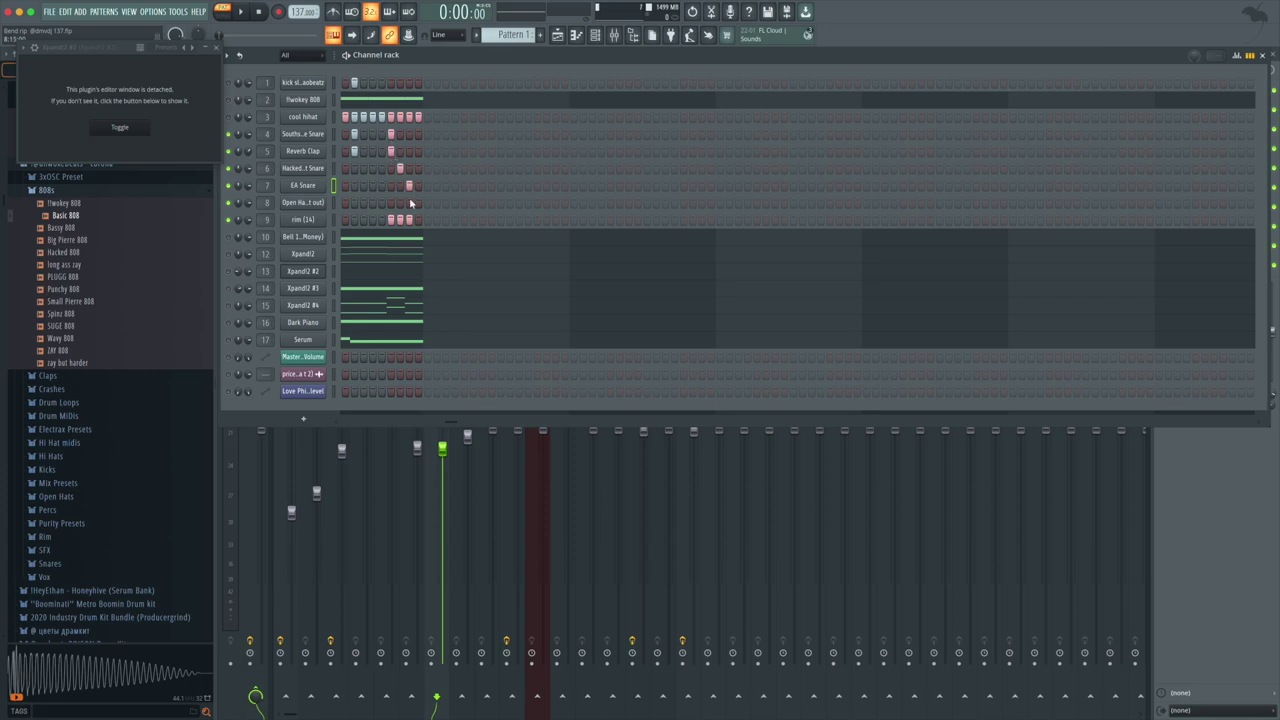
drag(453, 427, 292, 422)
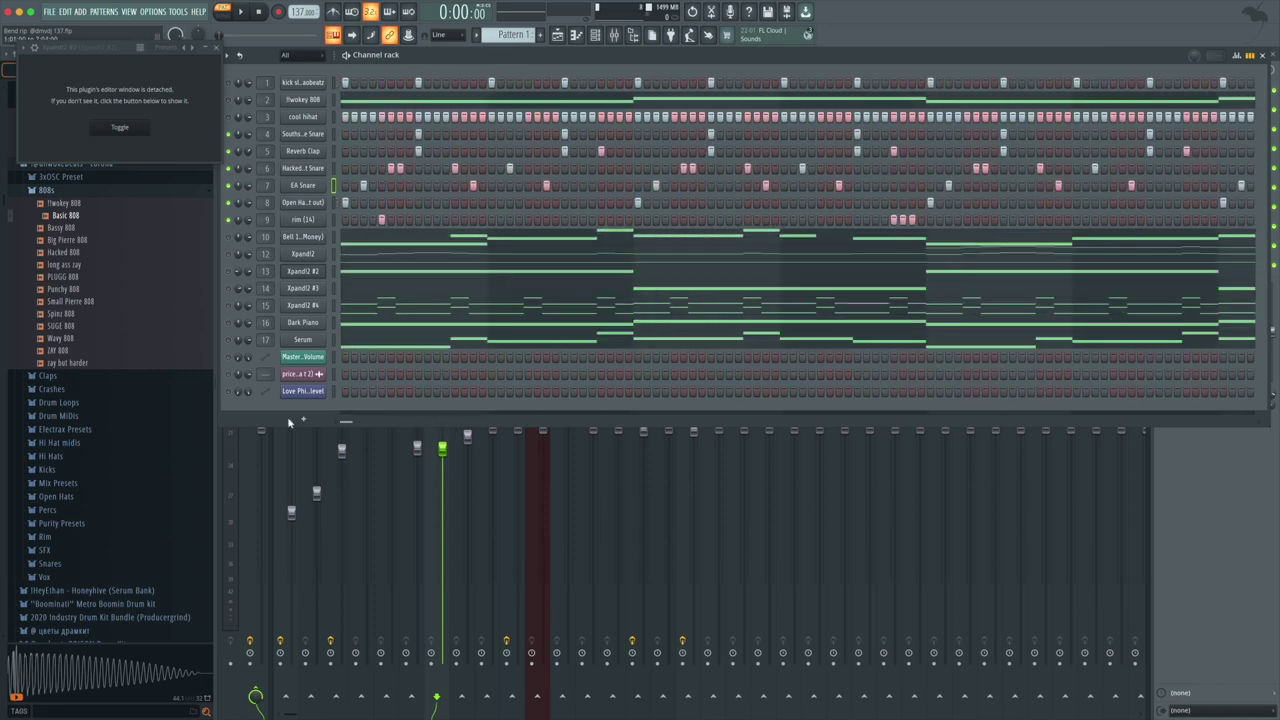
key(space)
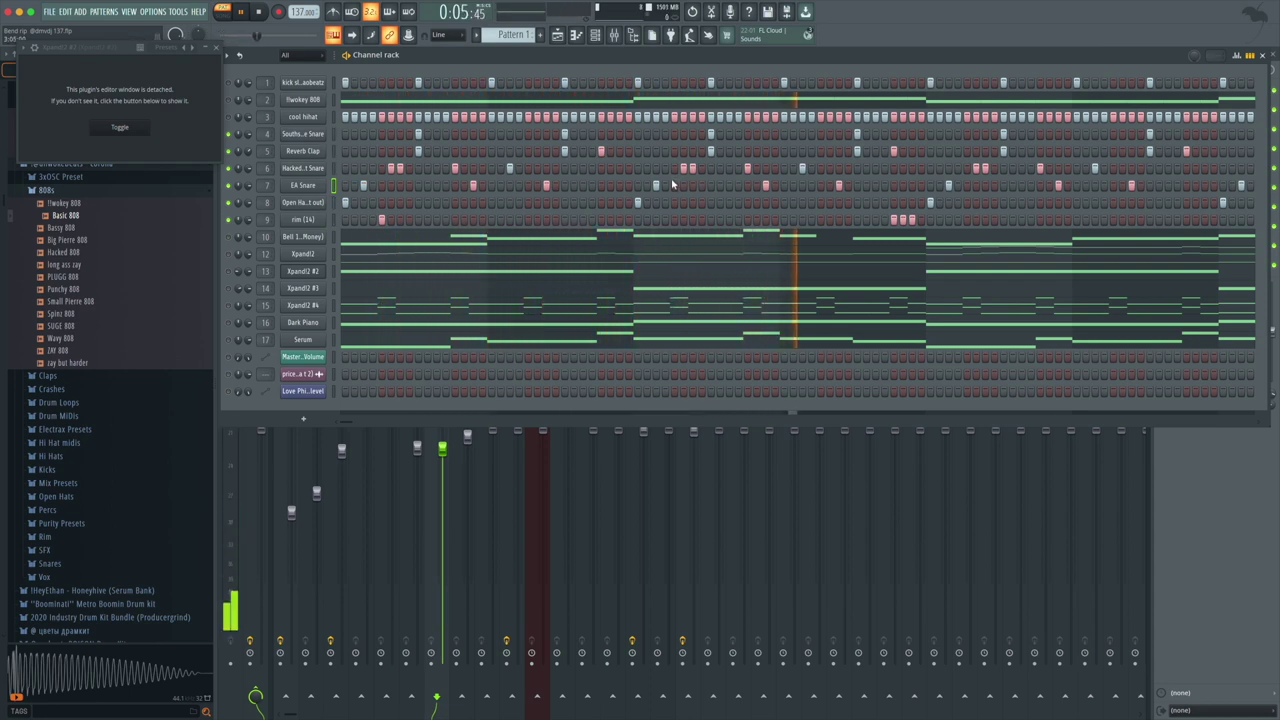
drag(351, 421, 412, 418)
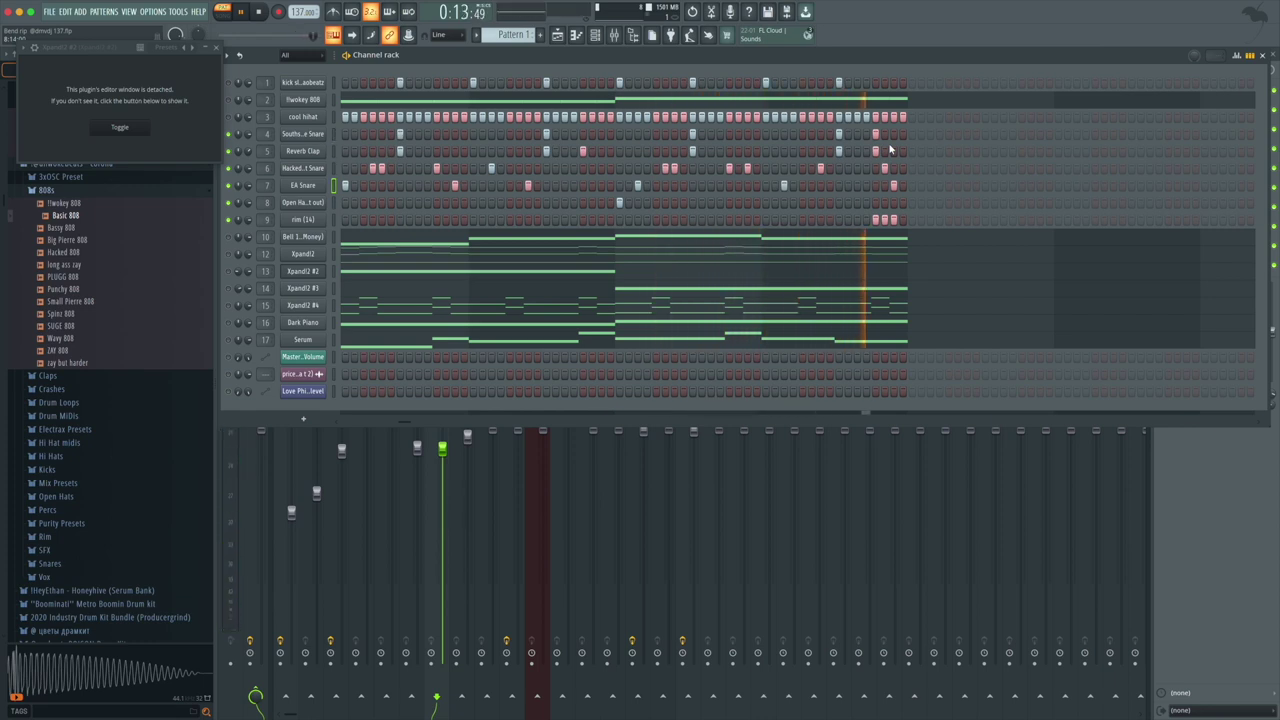
key(space)
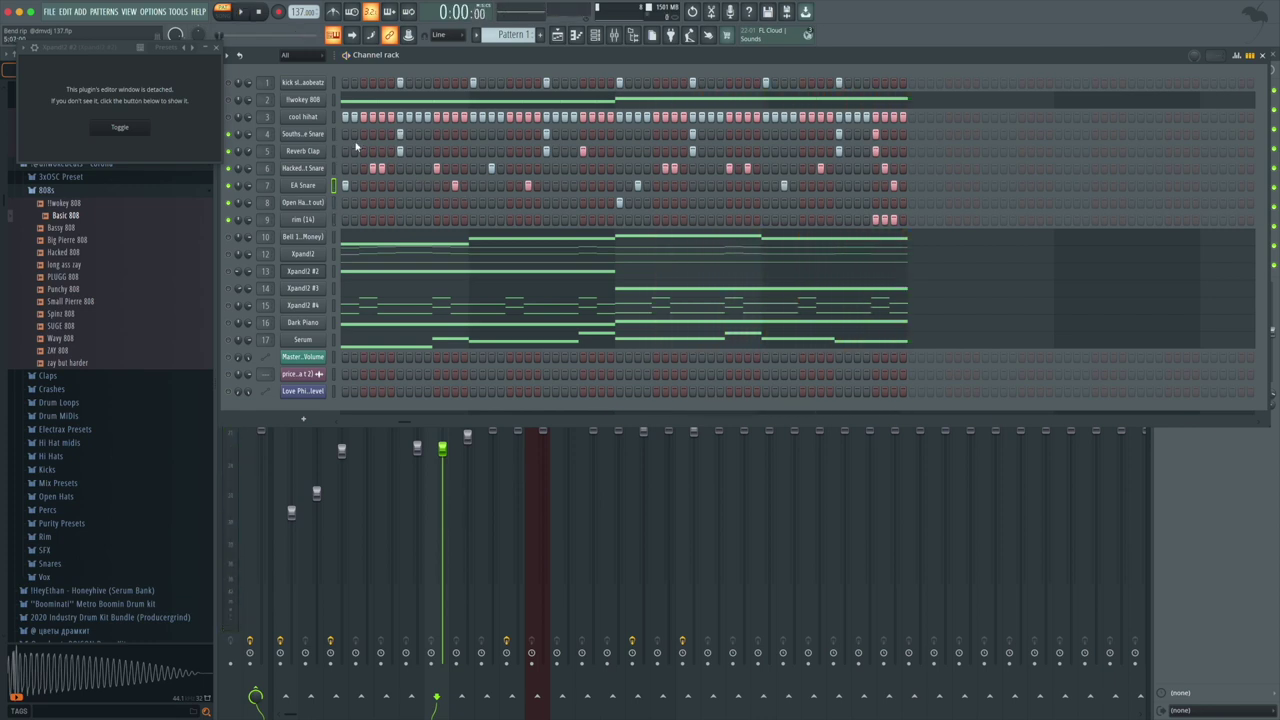
- Solo the !wokey 808, view its notes in the piano roll, and play it on its own
right_click(229, 102)
click(394, 102)
click(394, 102)
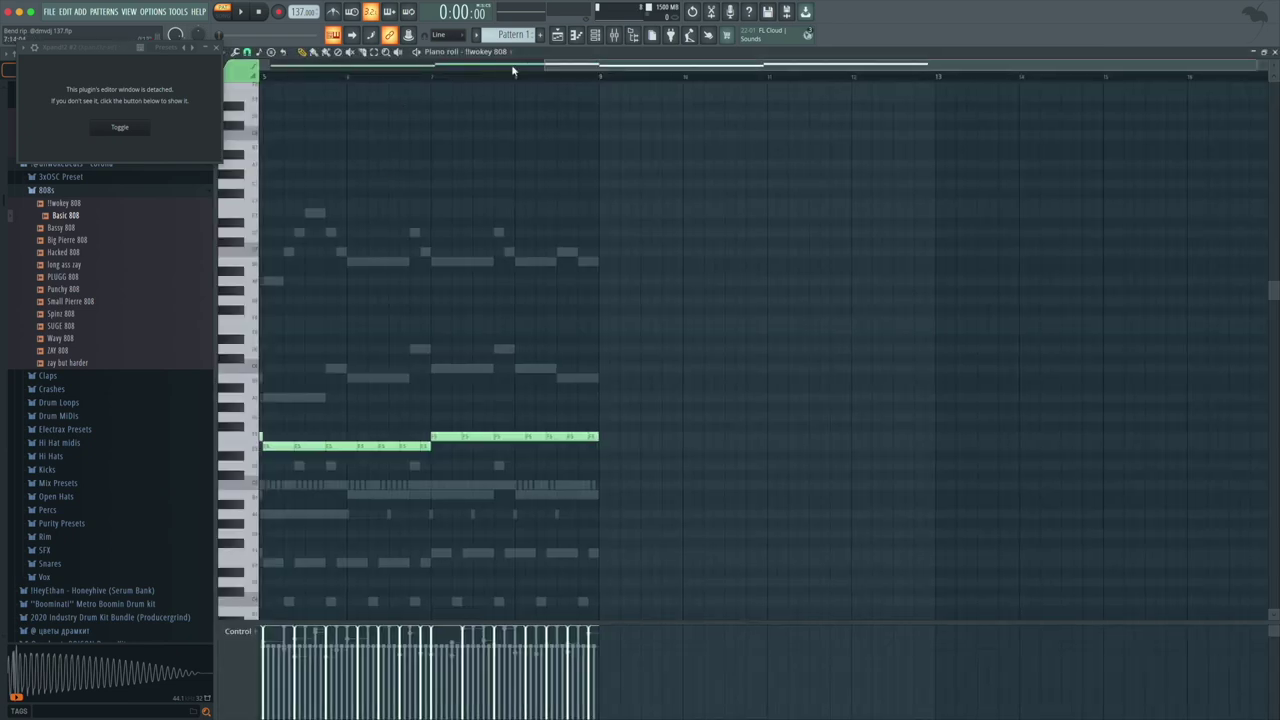
key(ctrl+b)
key(space)
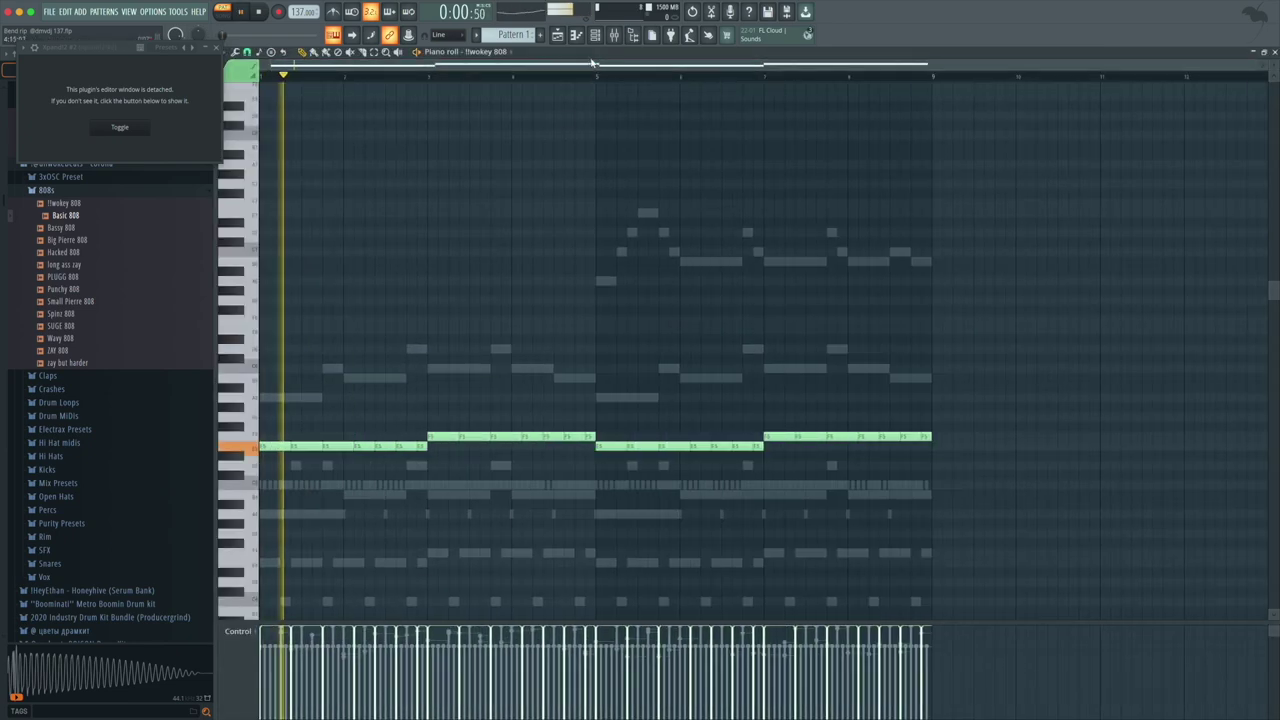
key(F6)
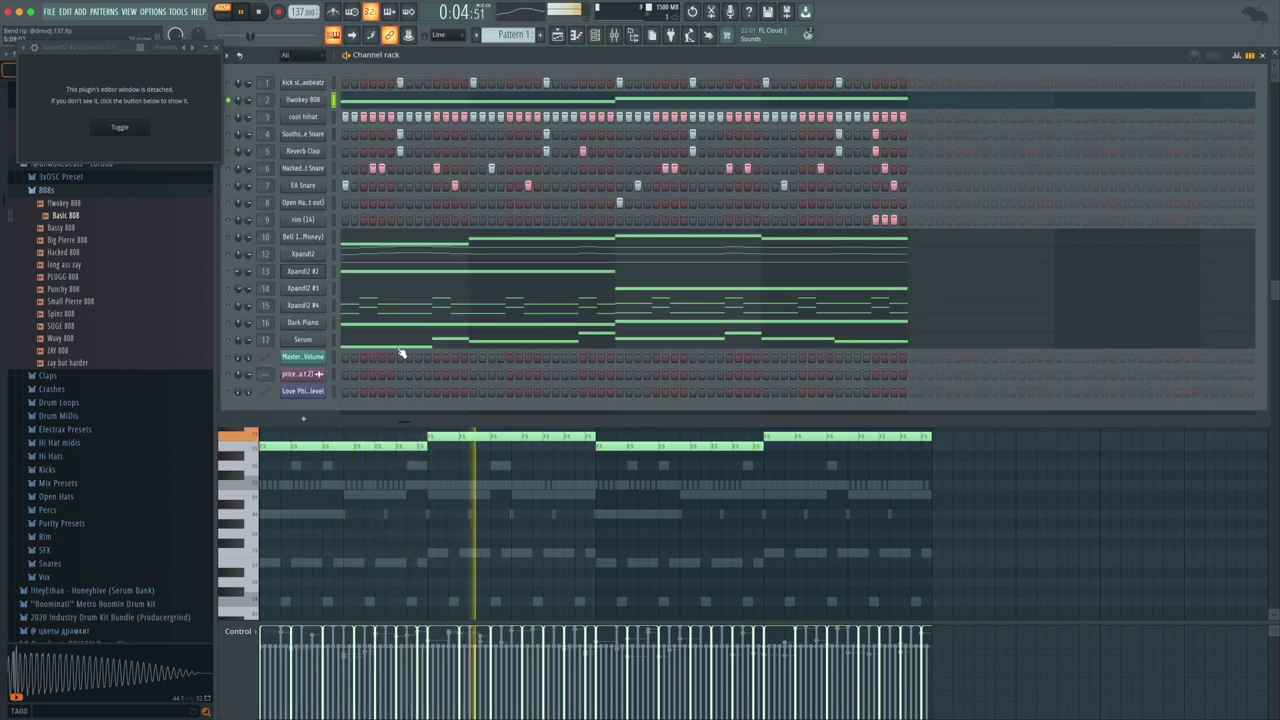
key(space)
- Unmute the Dark Piano, kick, hi-hat, snares, Reverb Clap and Bell 1 and play them with the 808
click(228, 322)
key(space)
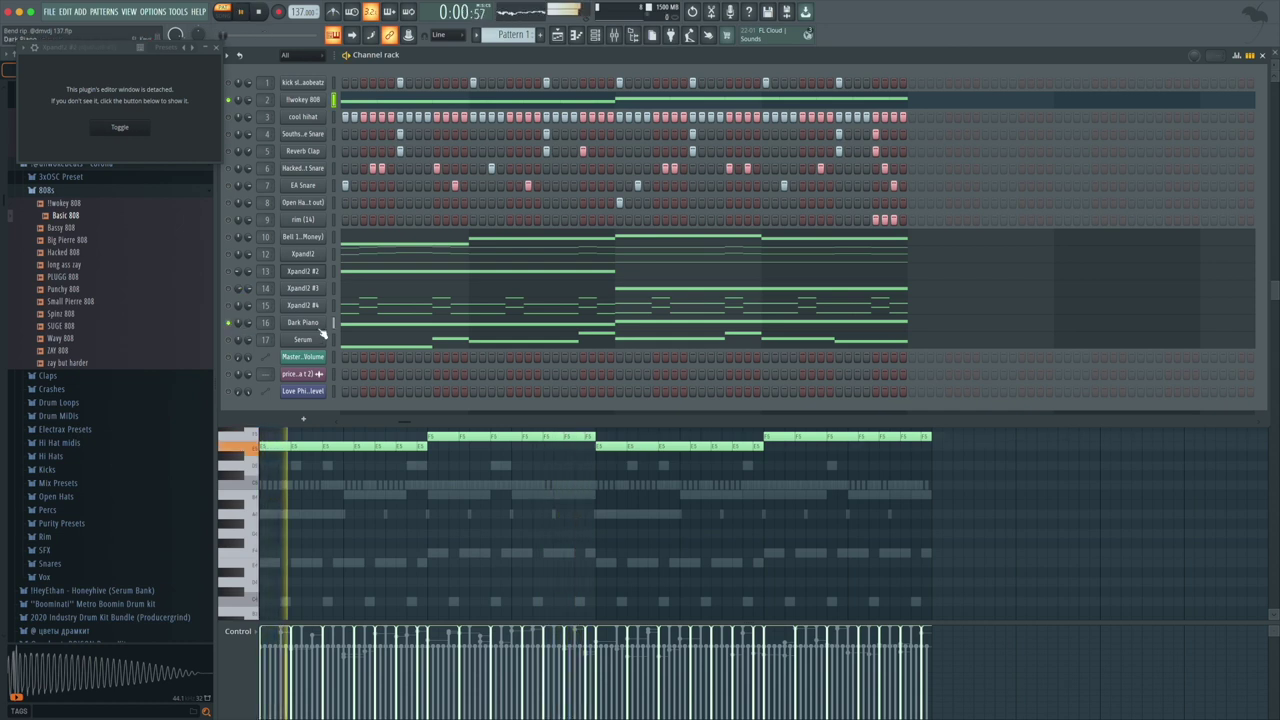
click(228, 116)
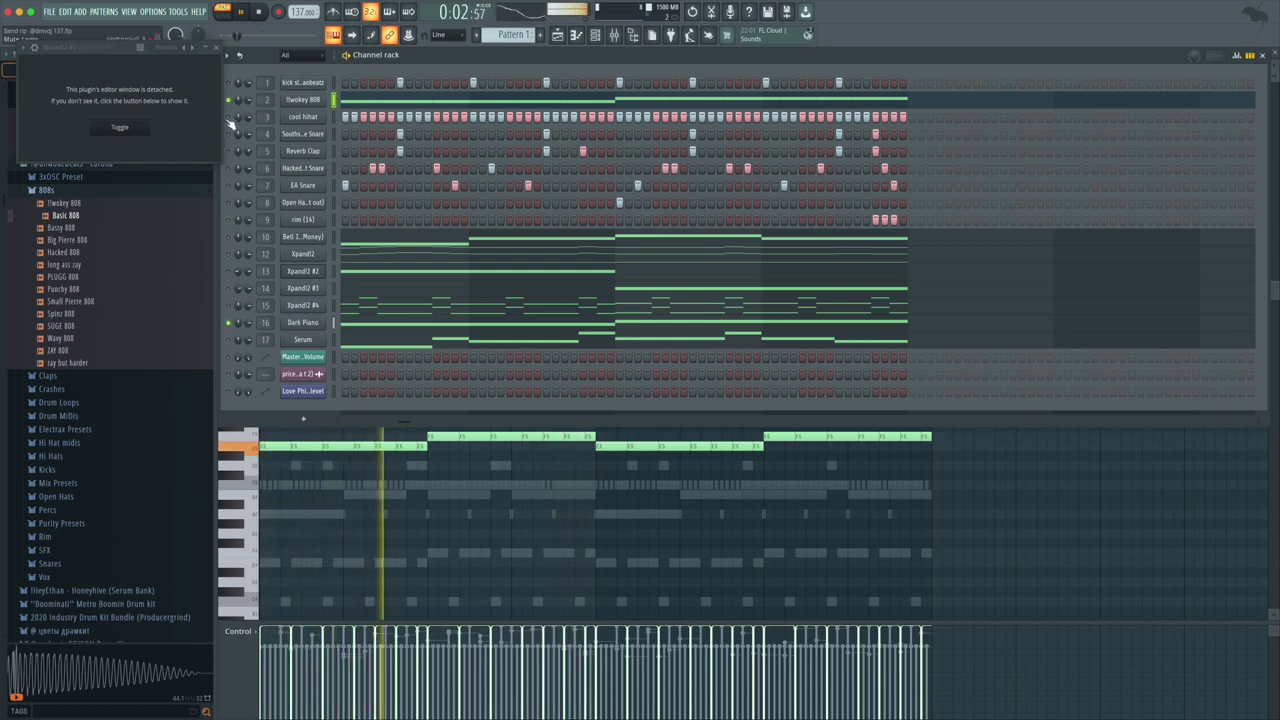
click(228, 134)
click(228, 151)
click(228, 185)
click(228, 168)
drag(408, 422, 348, 426)
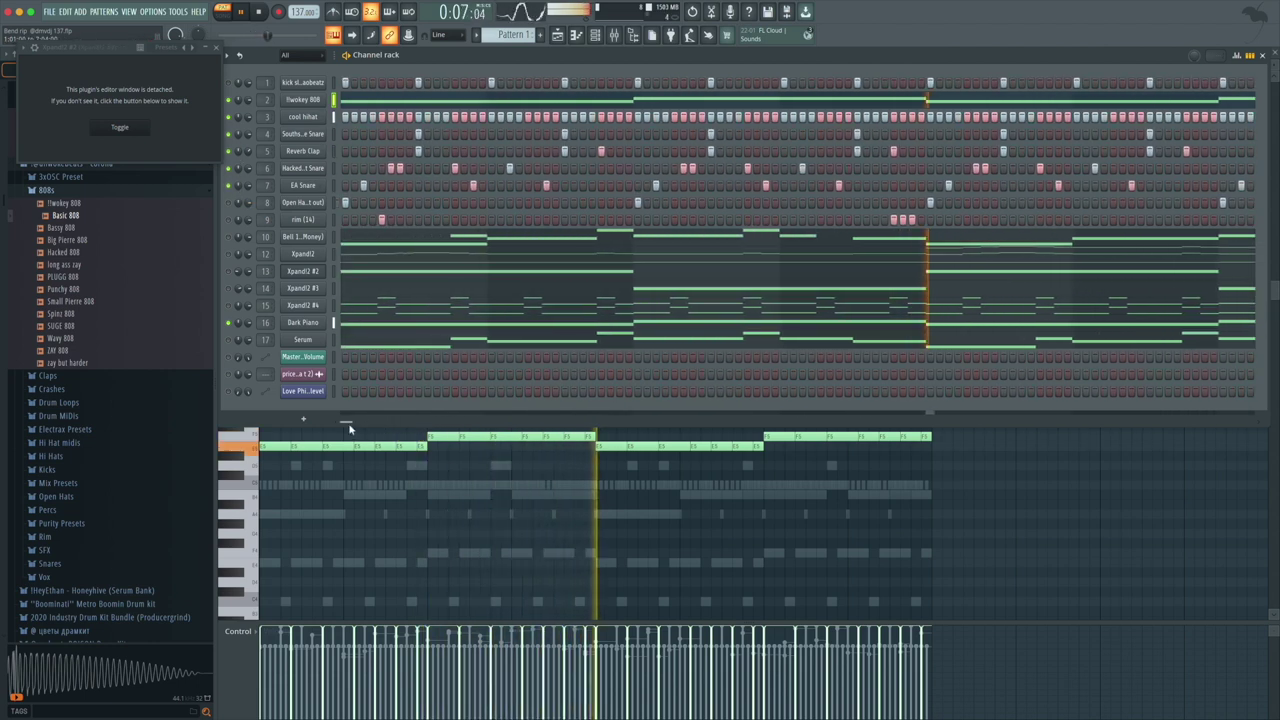
click(229, 237)
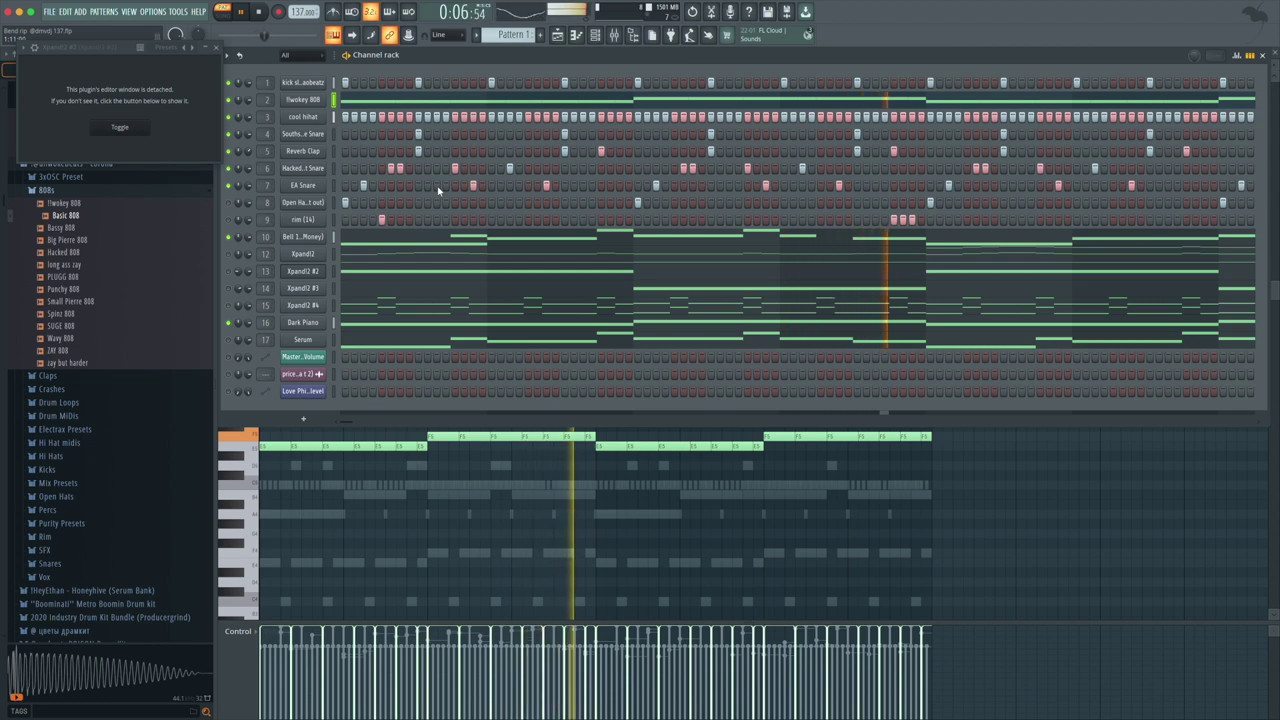
key(space)
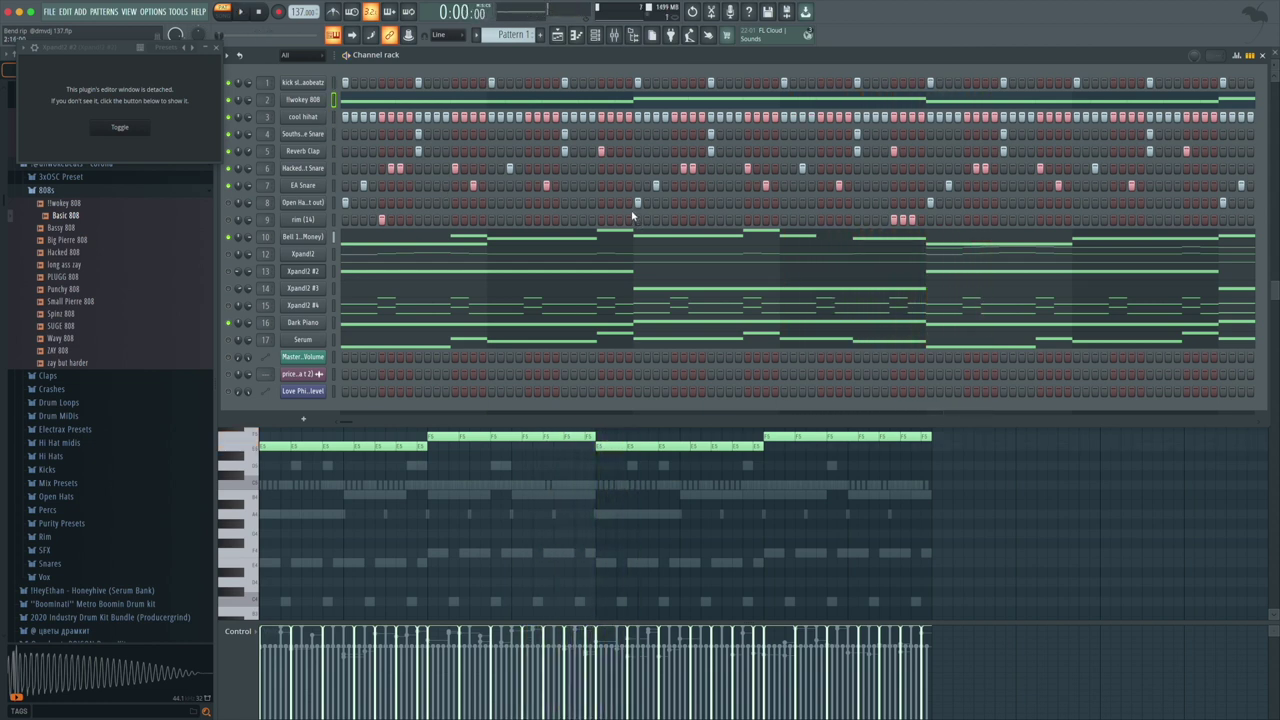
- Open the 808's piano roll and select the opening notes of its four phrases in turn to examine the rhythm
click(524, 99)
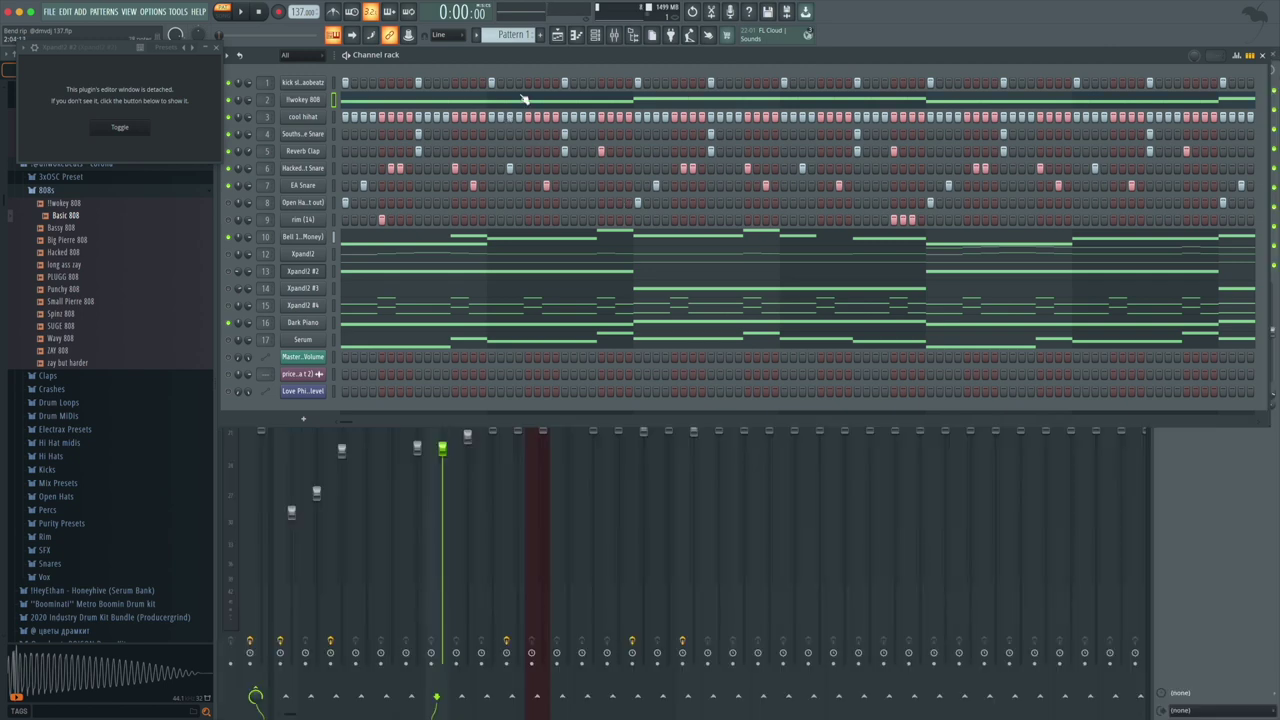
click(524, 98)
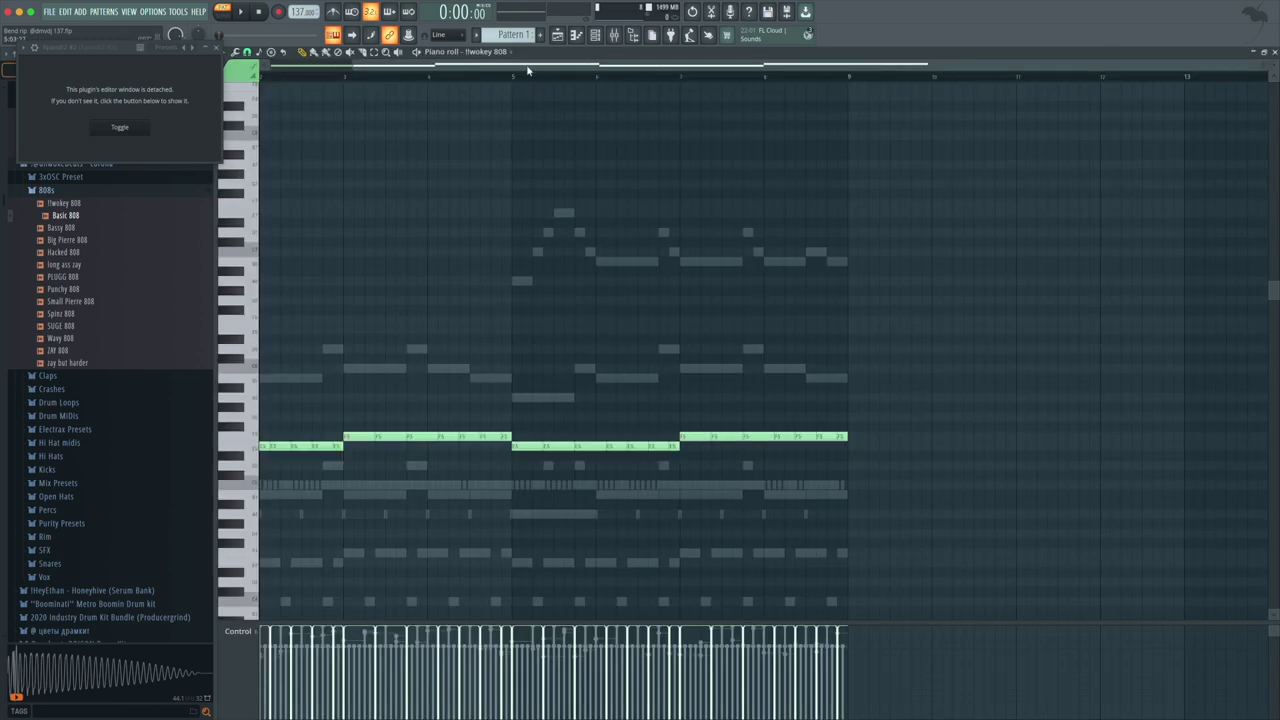
drag(528, 68, 436, 68)
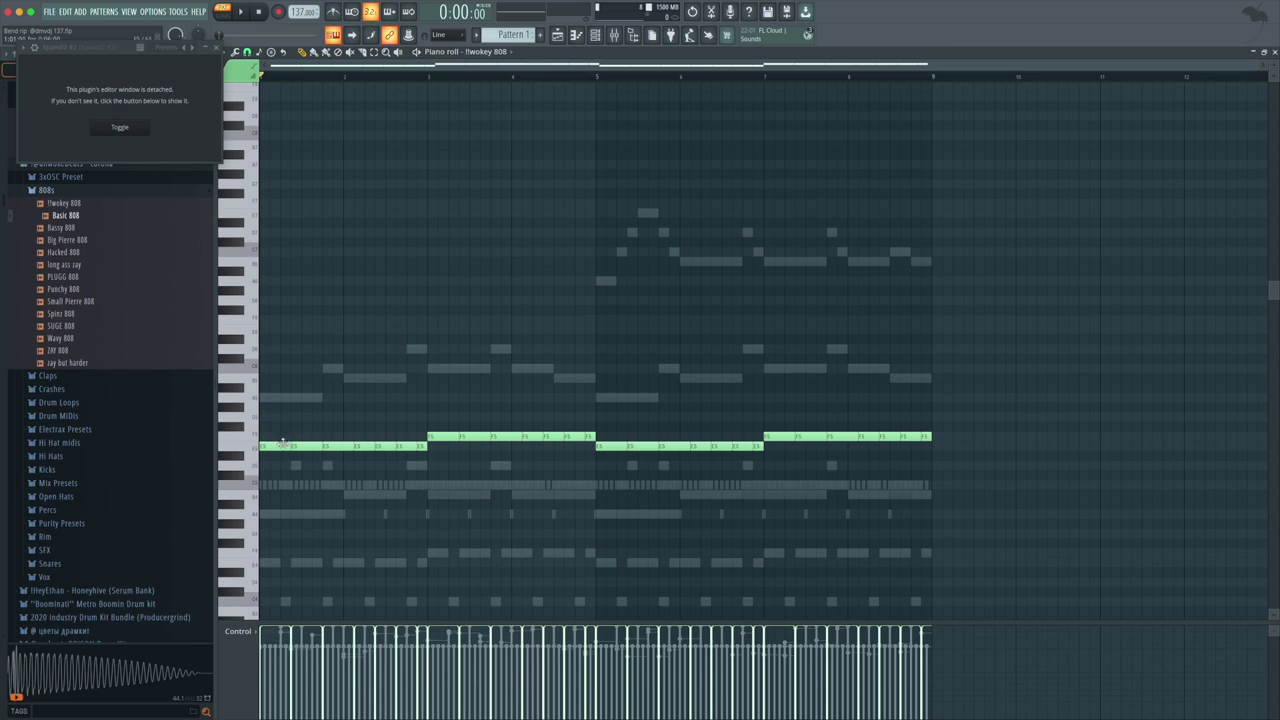
drag(288, 427, 331, 489)
key(space)
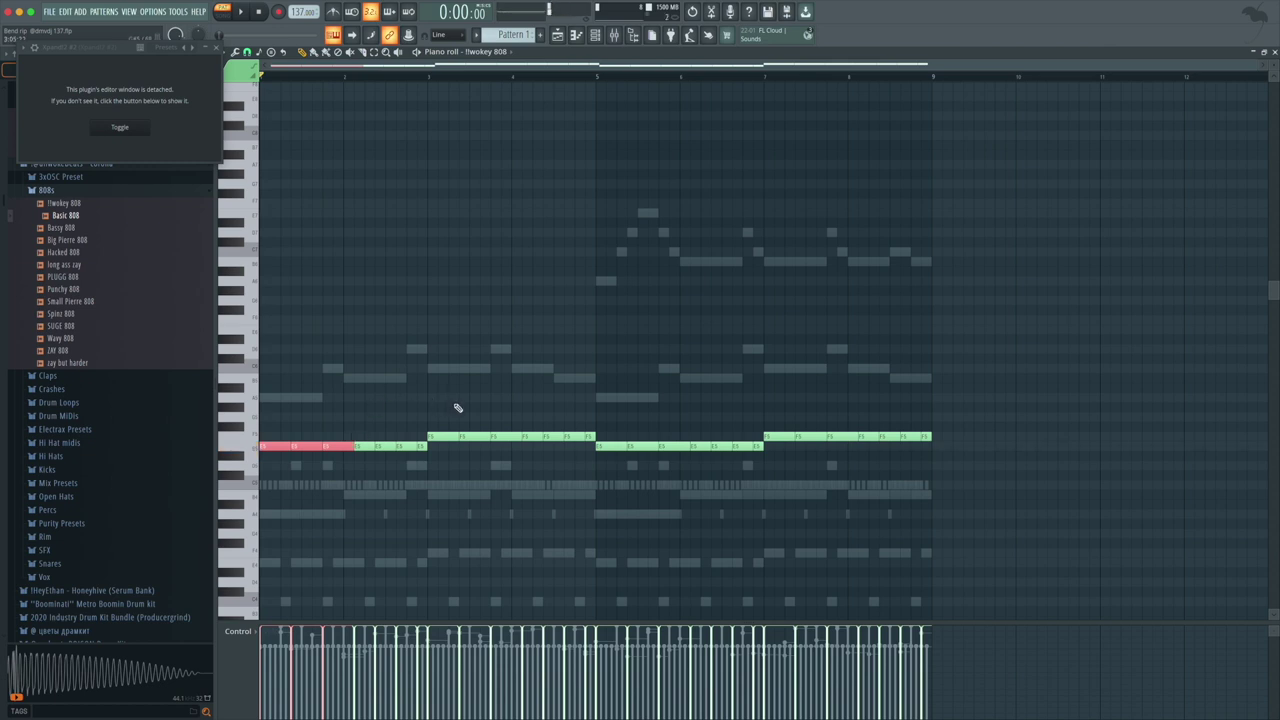
drag(428, 413, 580, 457)
drag(610, 413, 668, 499)
drag(766, 394, 860, 470)
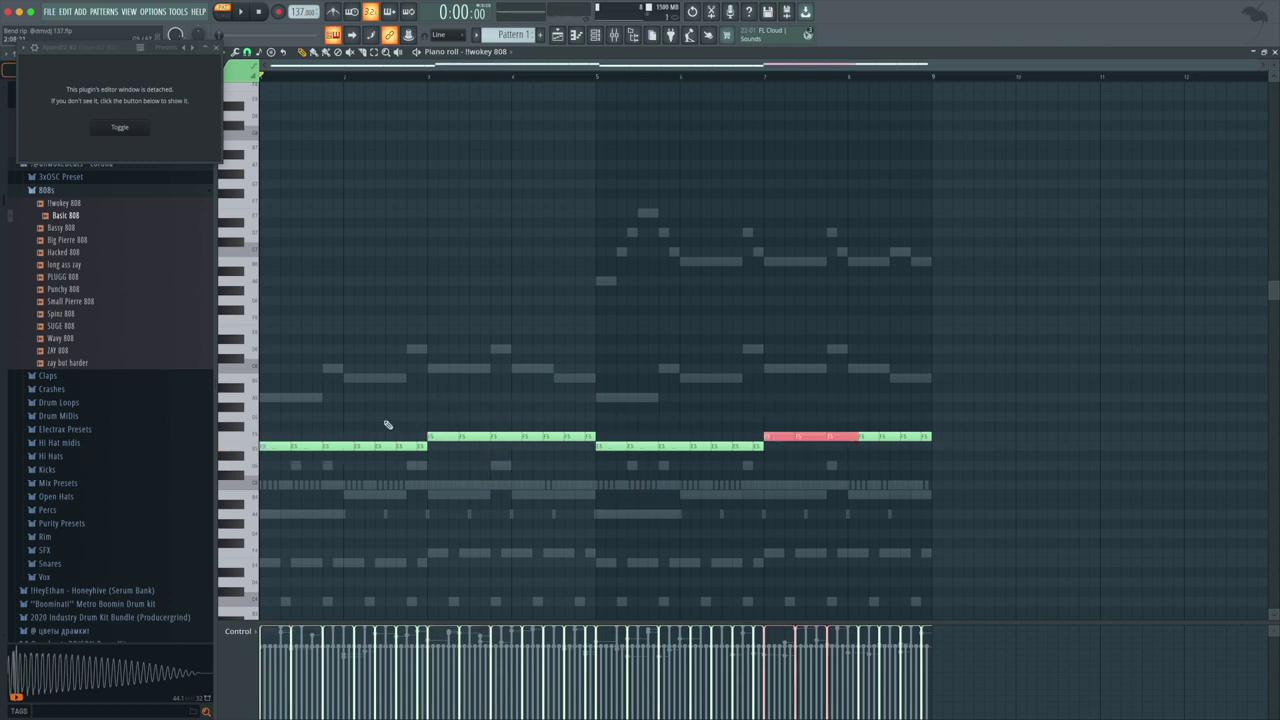
- Select the last four notes of the 808's first phrase, play the pattern from just after bar 2, and clear the selection
drag(365, 428, 430, 494)
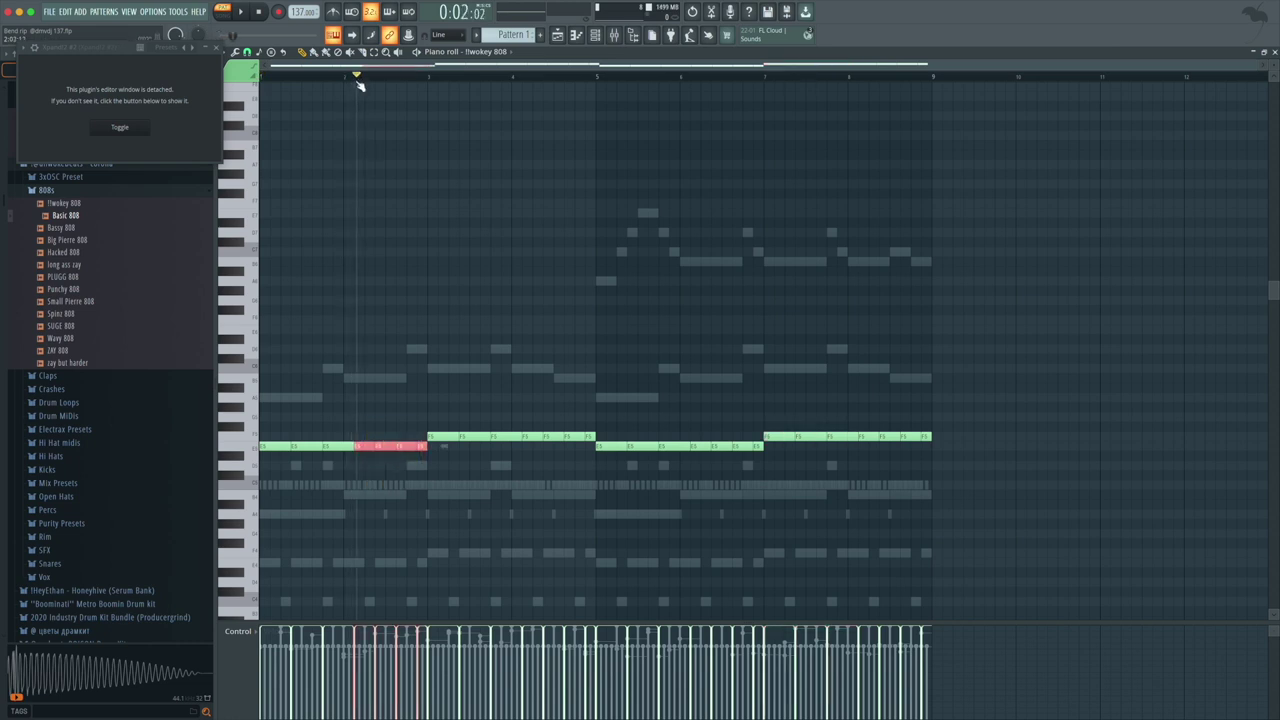
key(space)
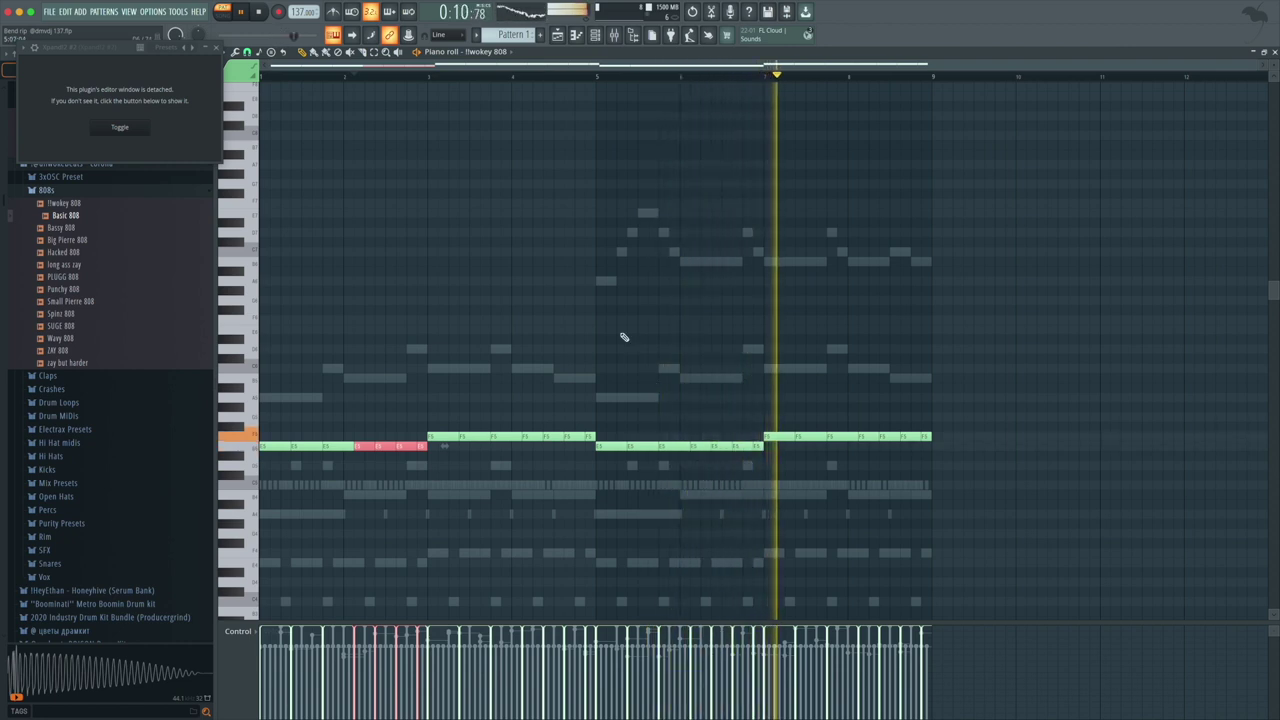
key(space)
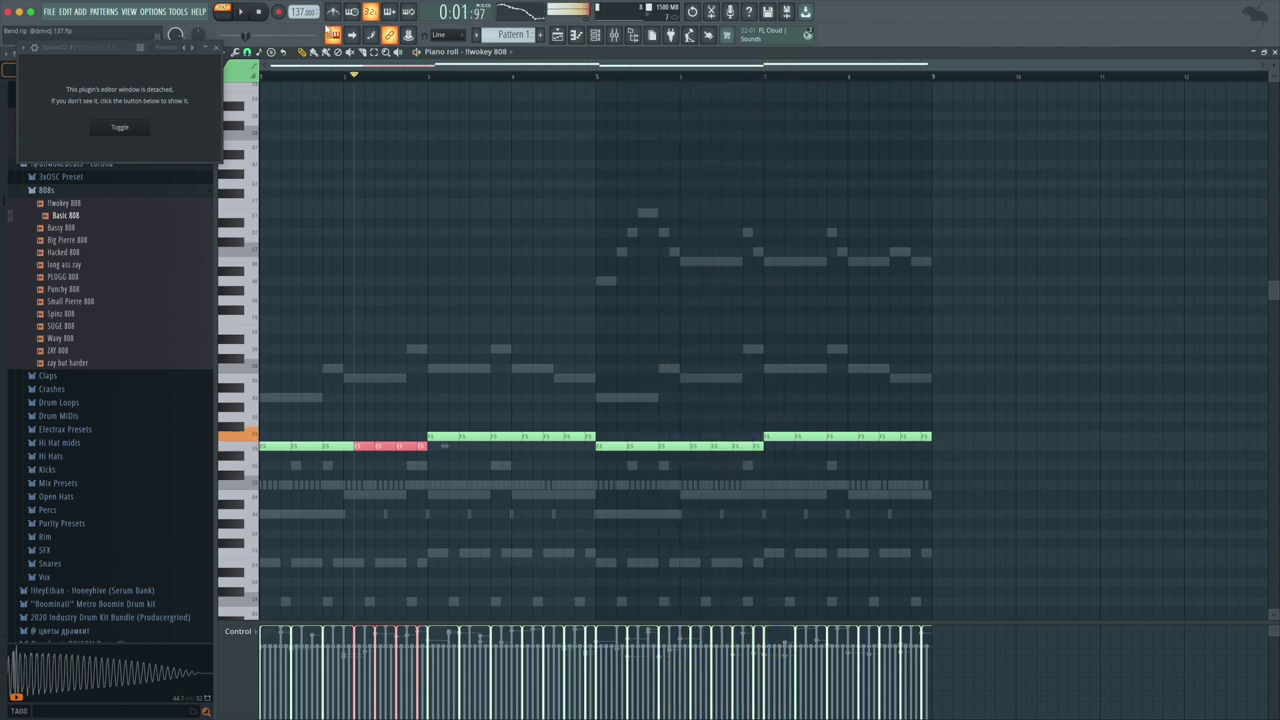
click(441, 112)
right_click(450, 124)
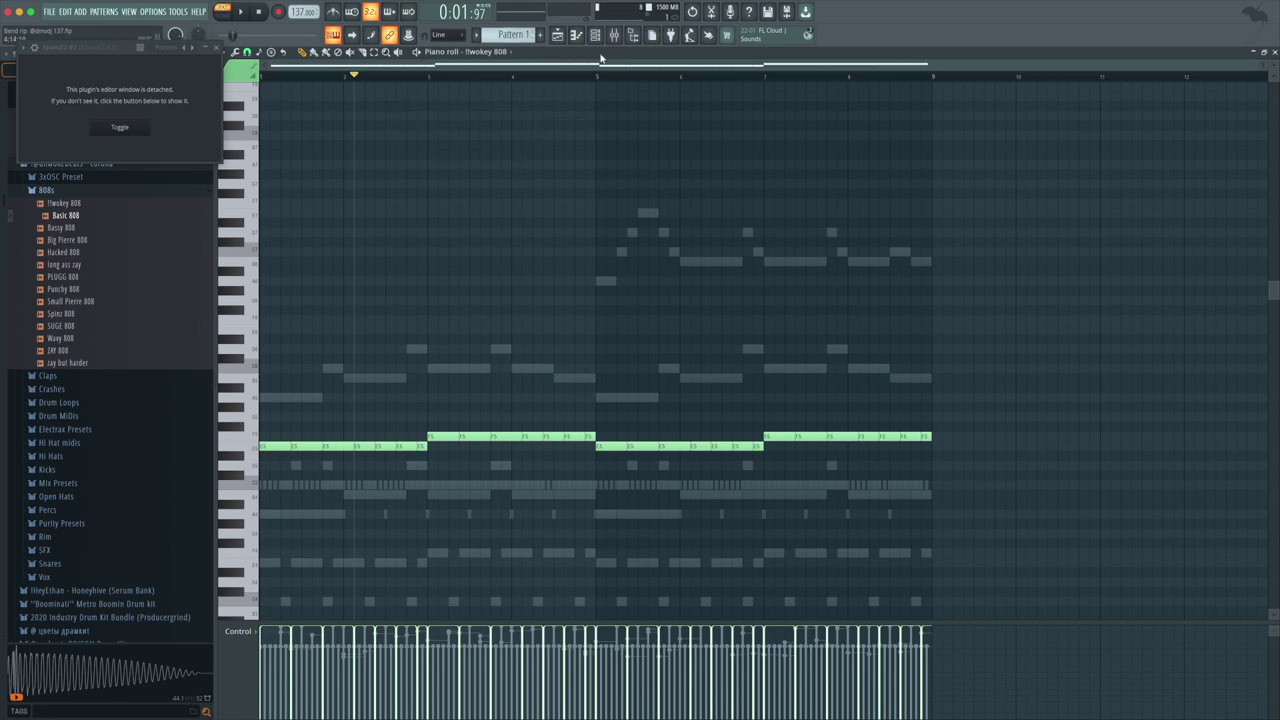
- Return to the channel rack, solo the Bell 1 channel, and release the solo to re-enable all channels
click(604, 36)
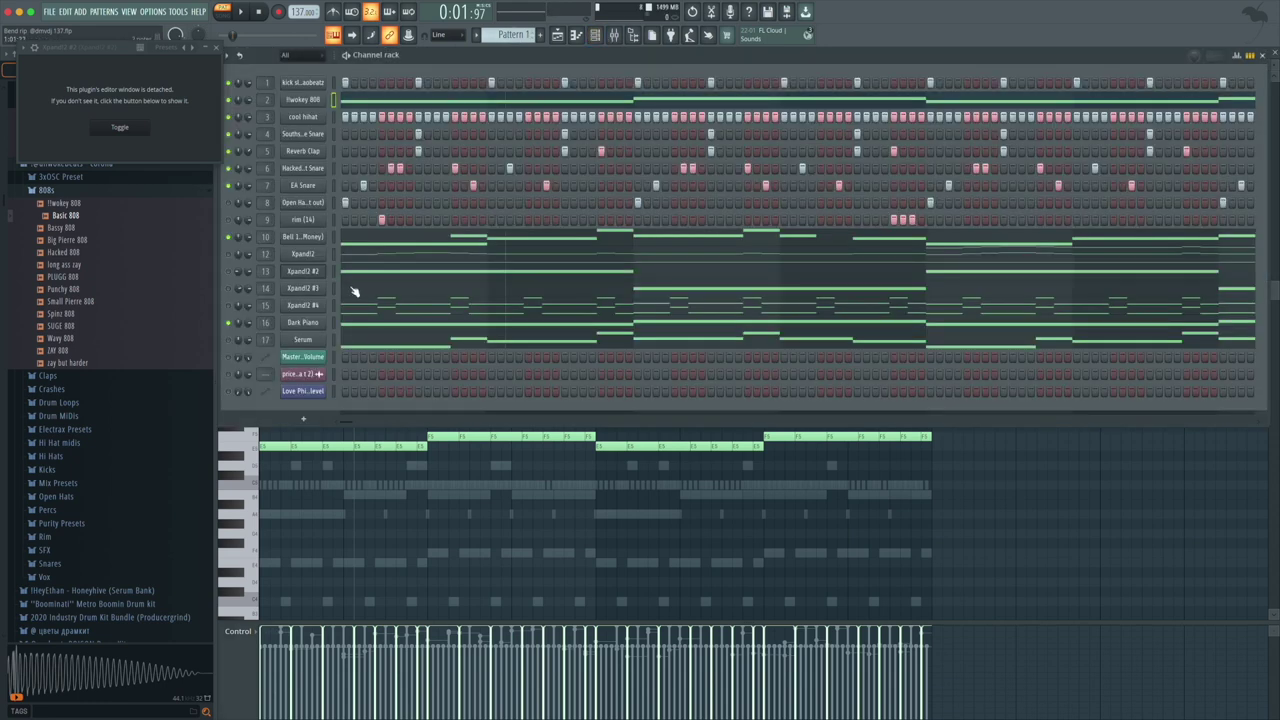
right_click(231, 243)
click(253, 254)
right_click(231, 241)
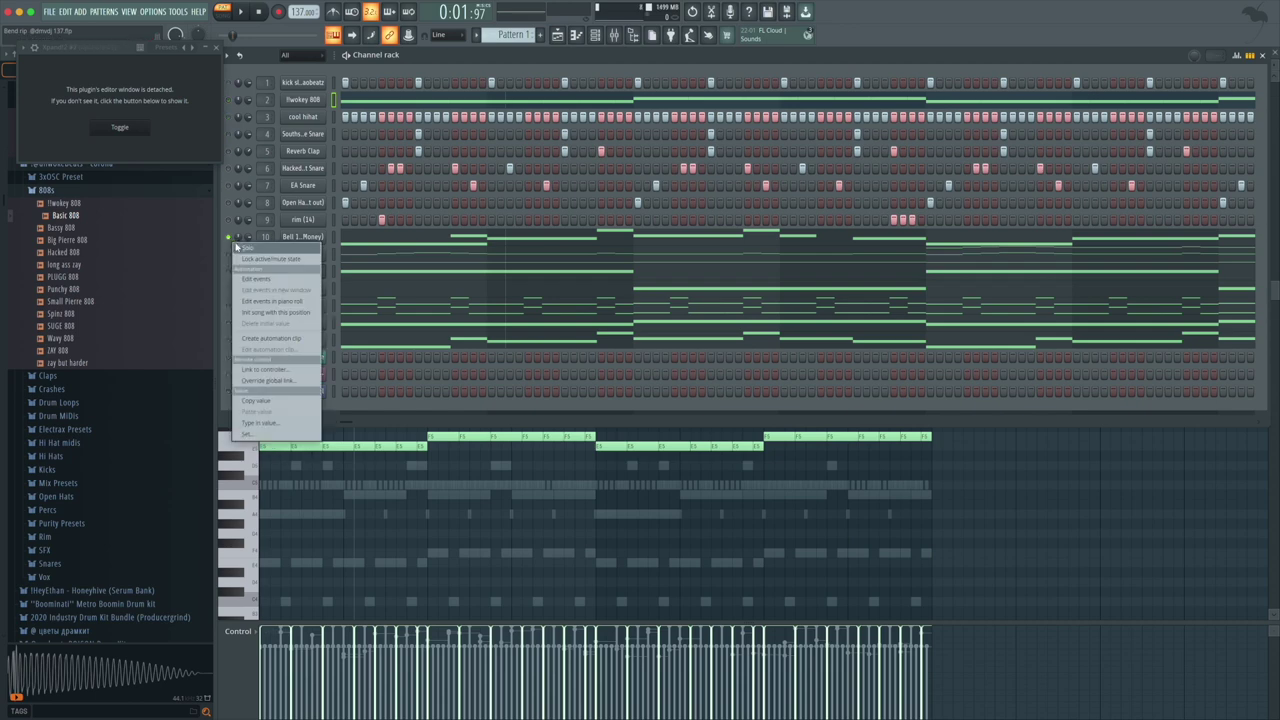
click(241, 248)
- Open the playlist arrangement and play the song from bar 5, stopping it and playing again from a further section
click(558, 36)
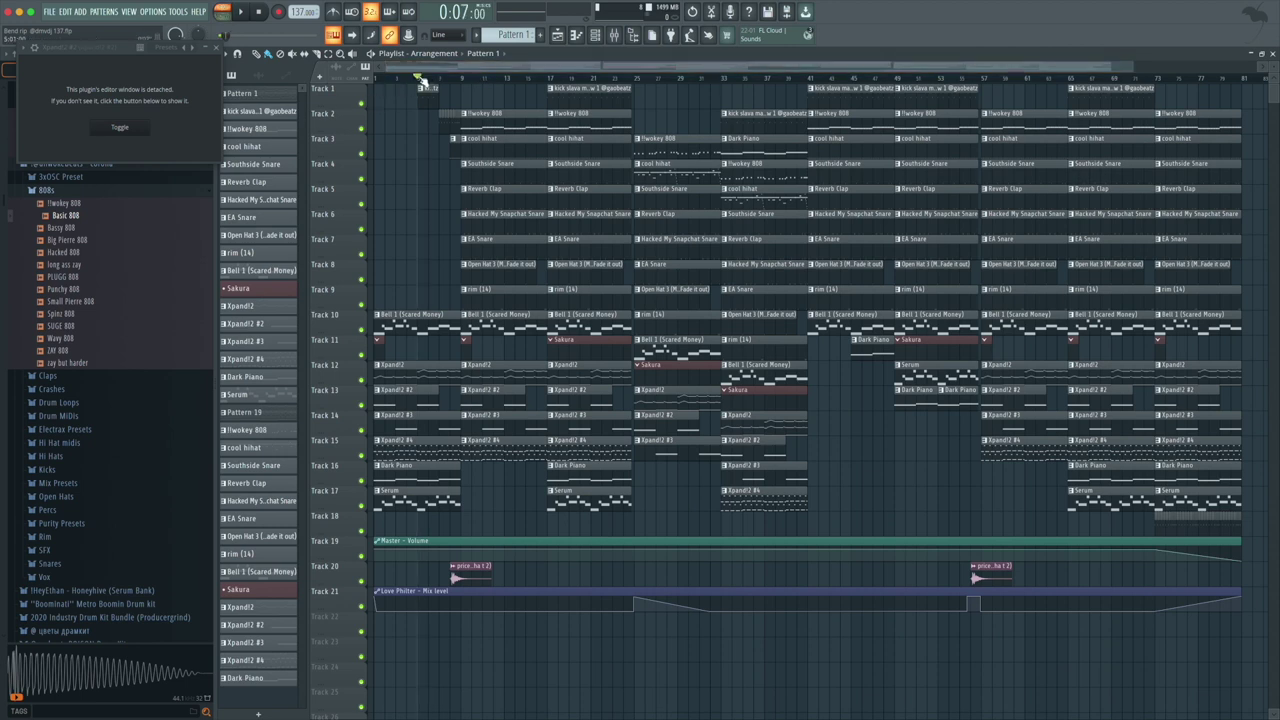
key(space)
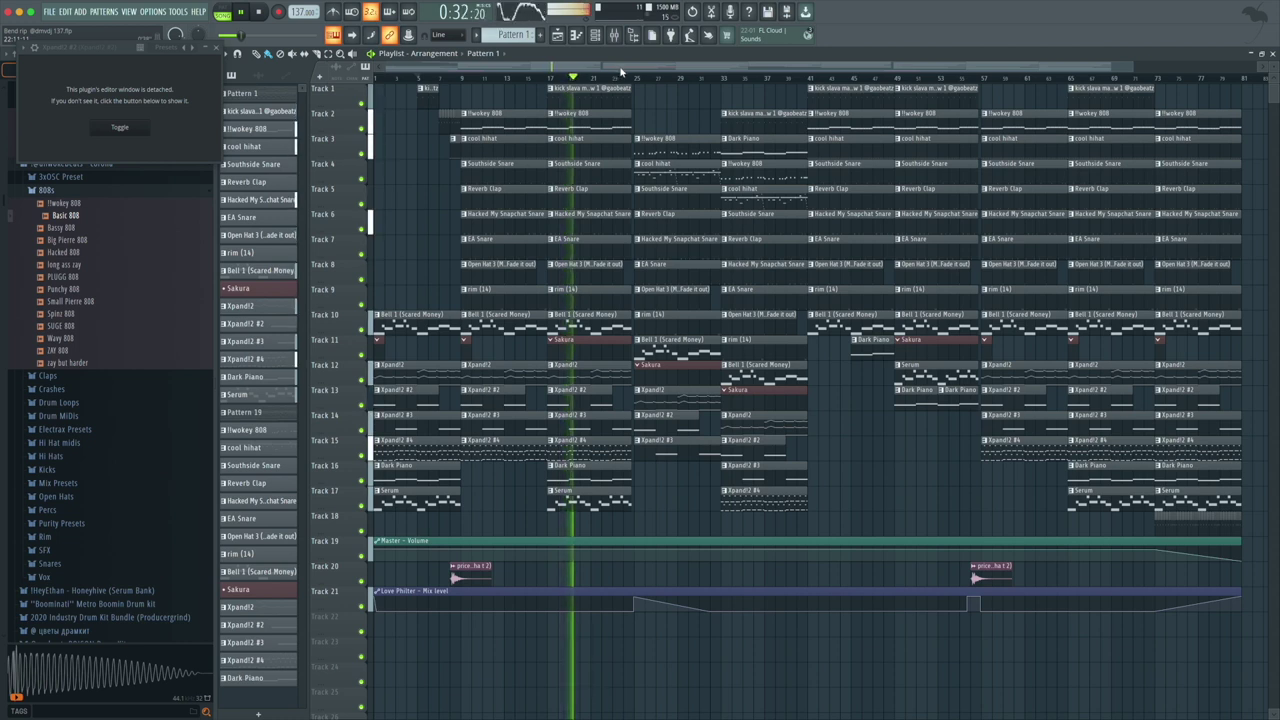
key(space)
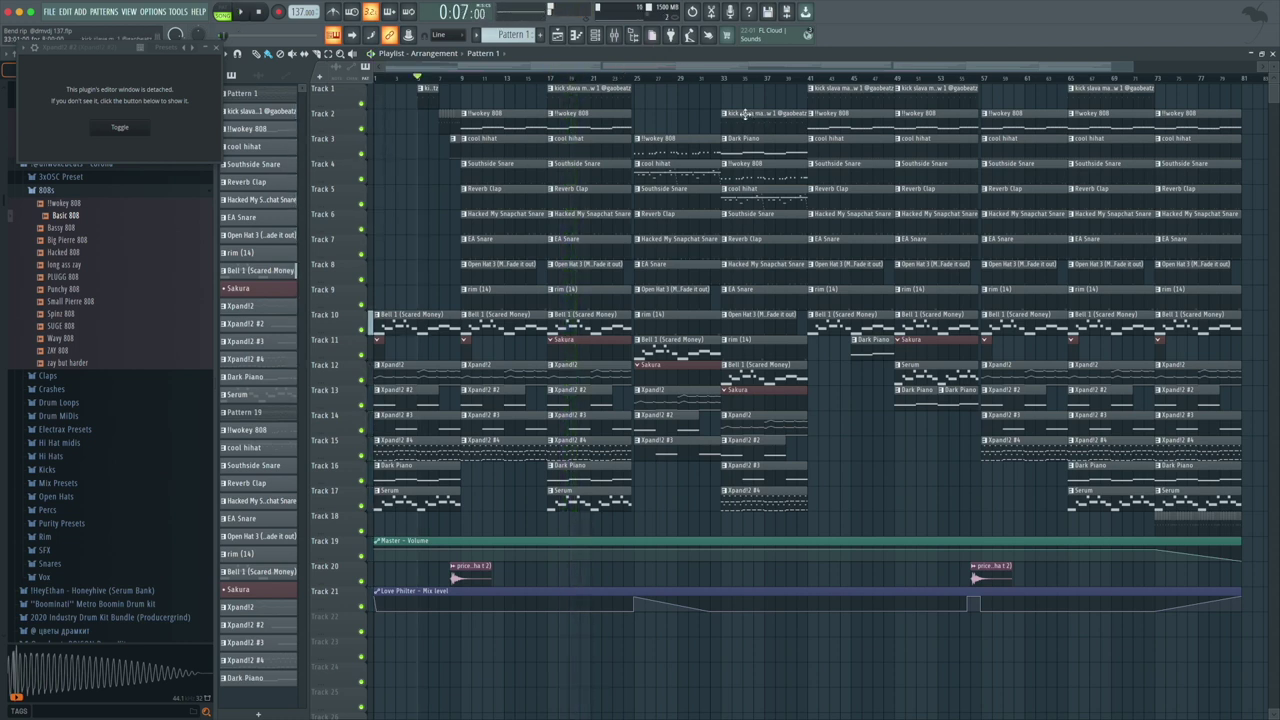
key(space)
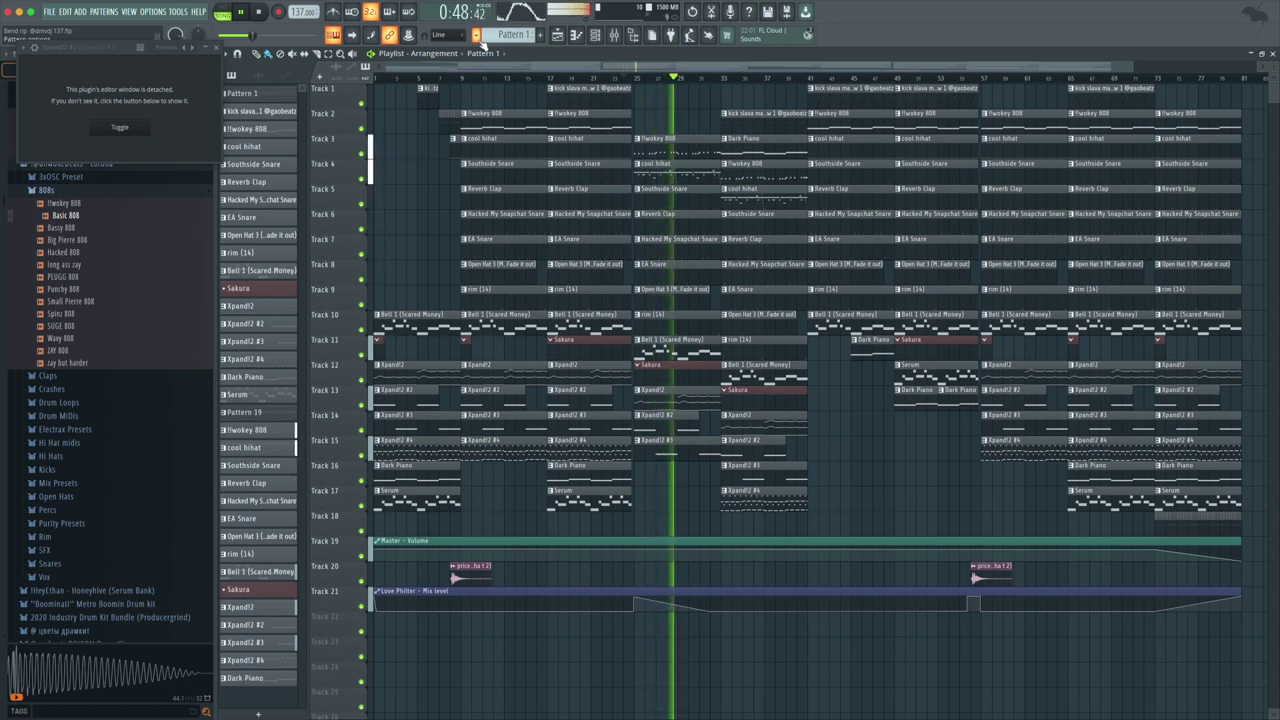
- Stop the song and select the clips on tracks 2 to 17 between bars 25 and 41 to examine that section
key(space)
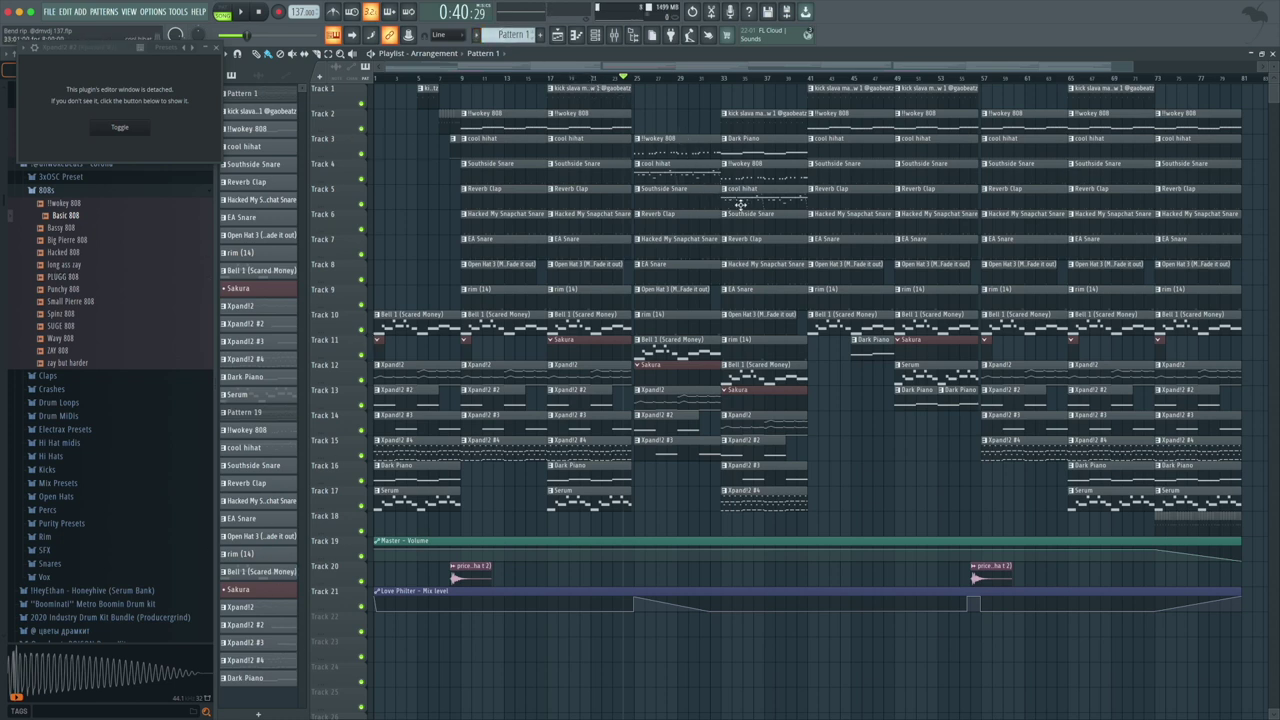
drag(673, 118, 772, 538)
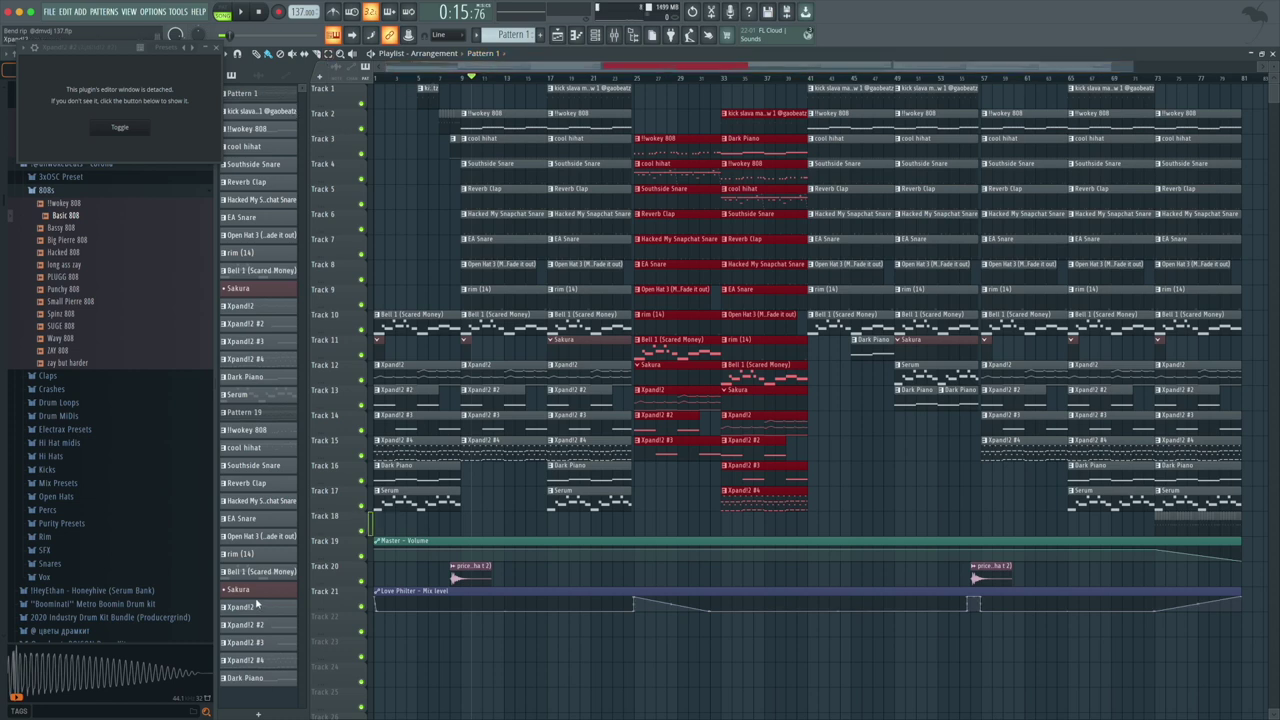
- Close the detached plugin window and open the mixer to inspect the effects on Insert 1 and the Master track
click(217, 47)
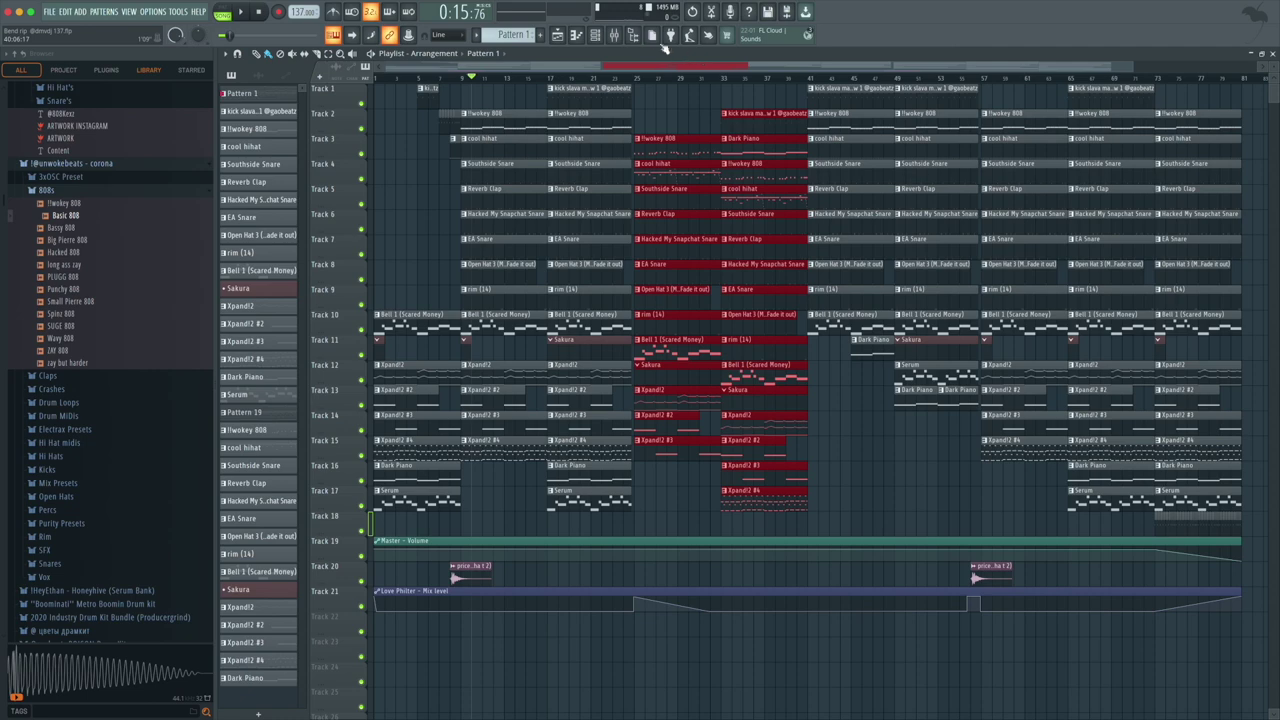
click(628, 36)
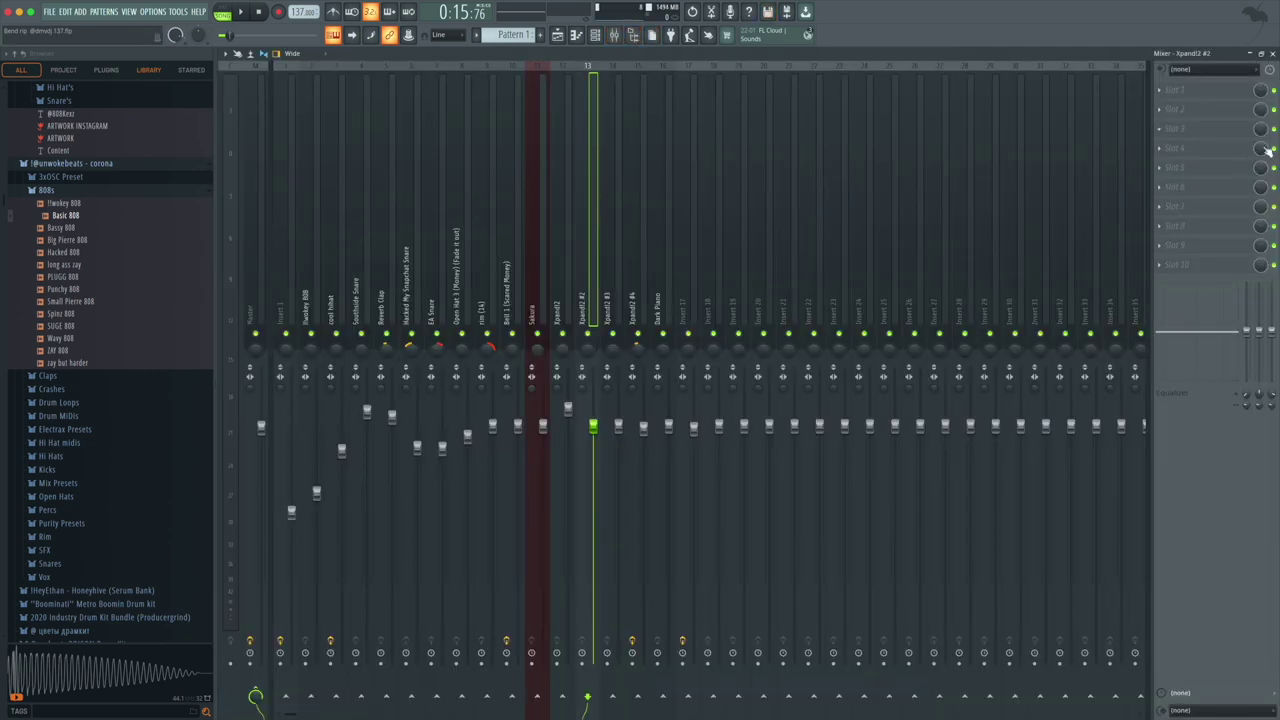
click(286, 137)
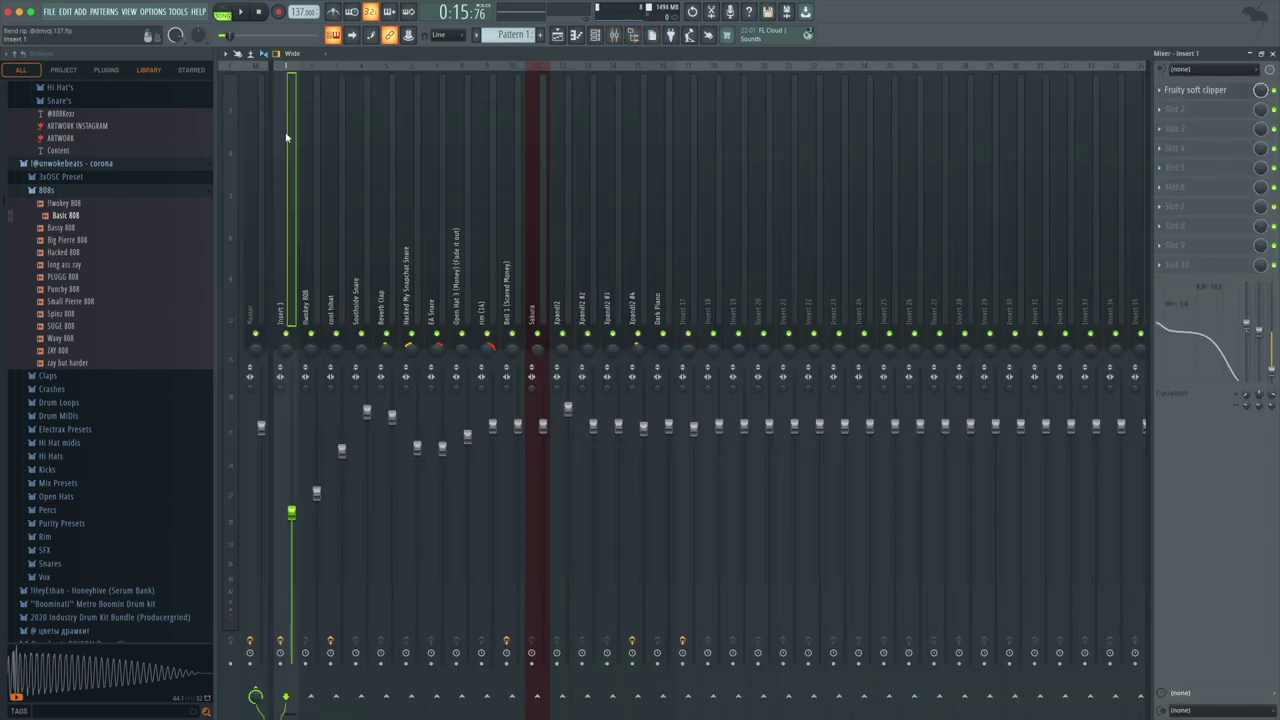
click(254, 180)
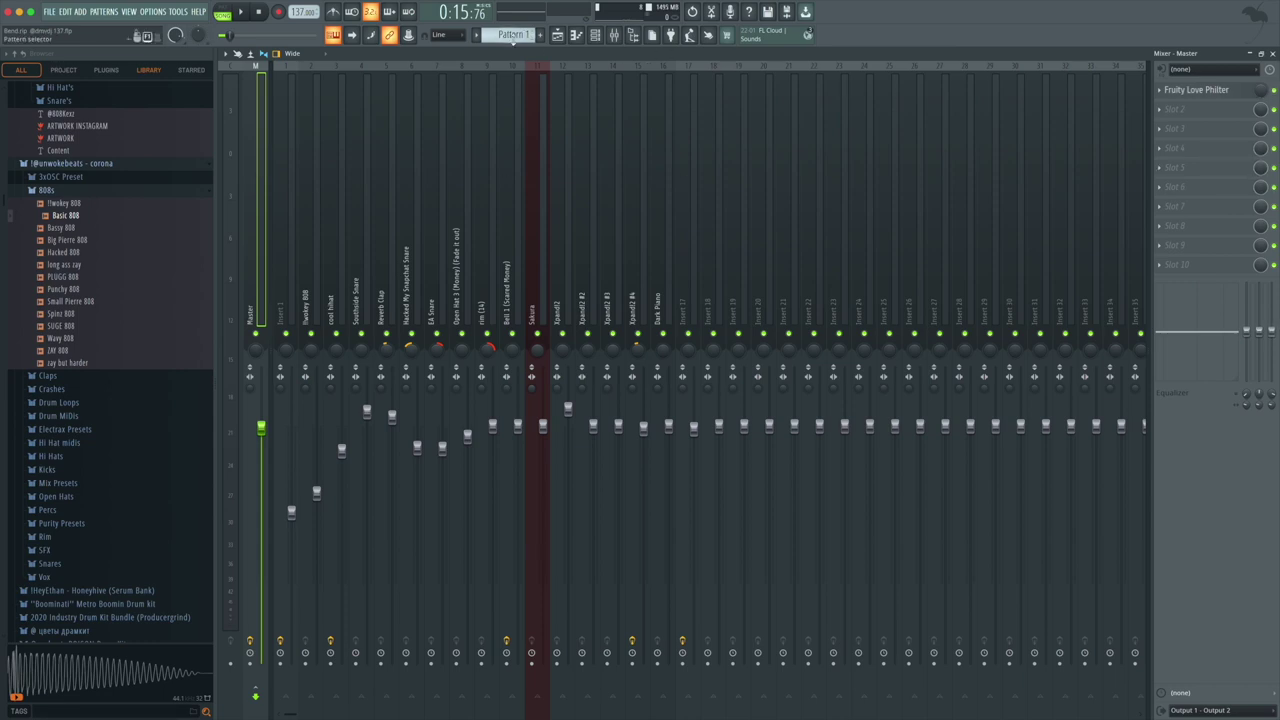
- Return to the playlist, clear the clip selection, and play the song from just before bar 25
click(558, 36)
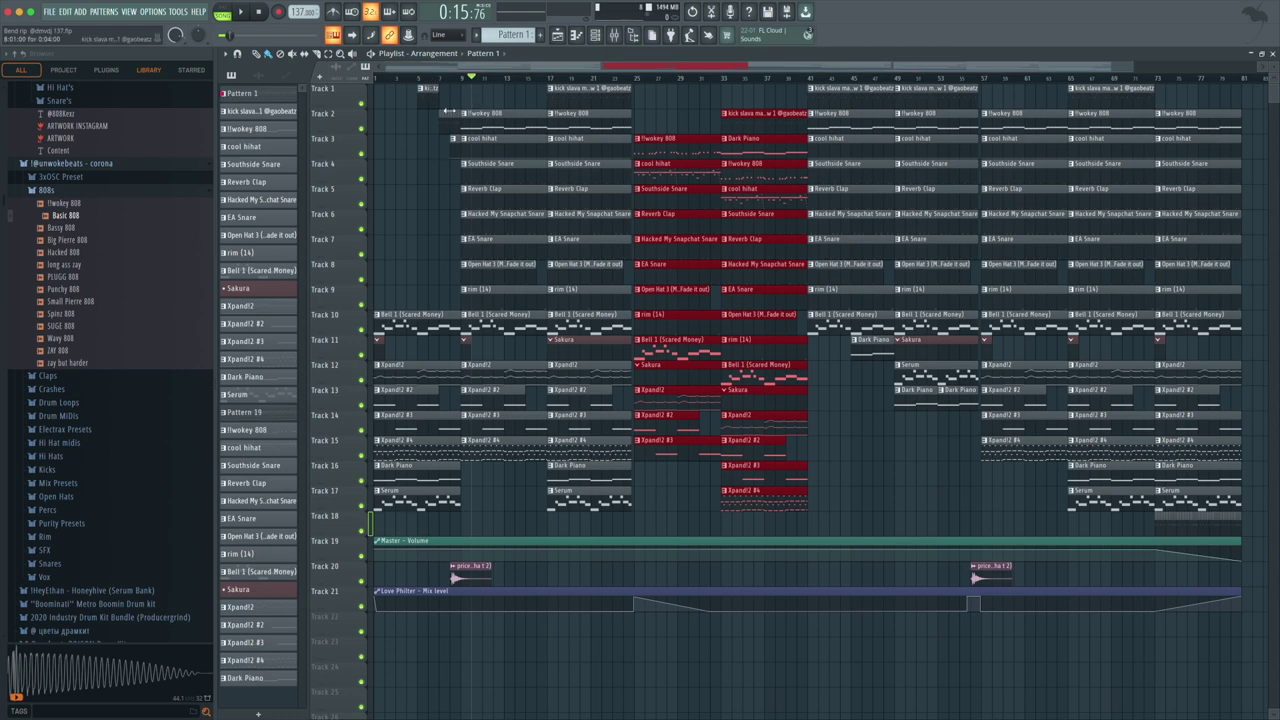
click(418, 267)
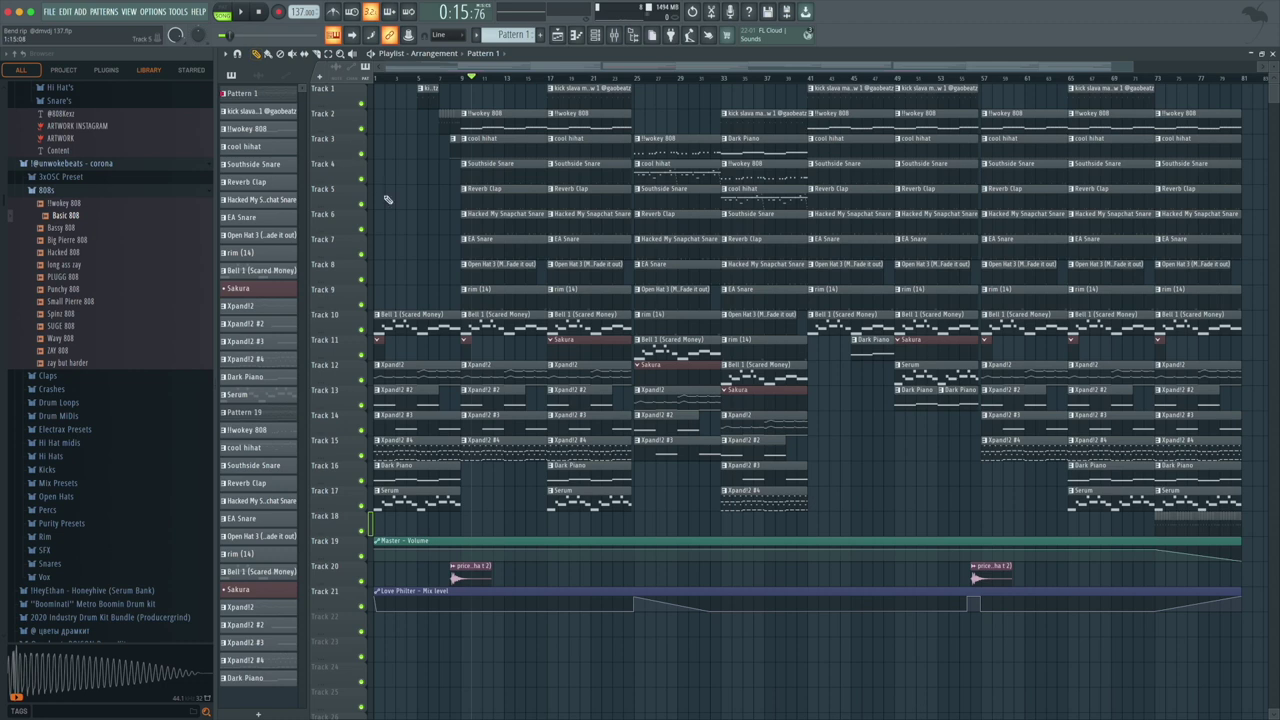
click(855, 516)
click(628, 77)
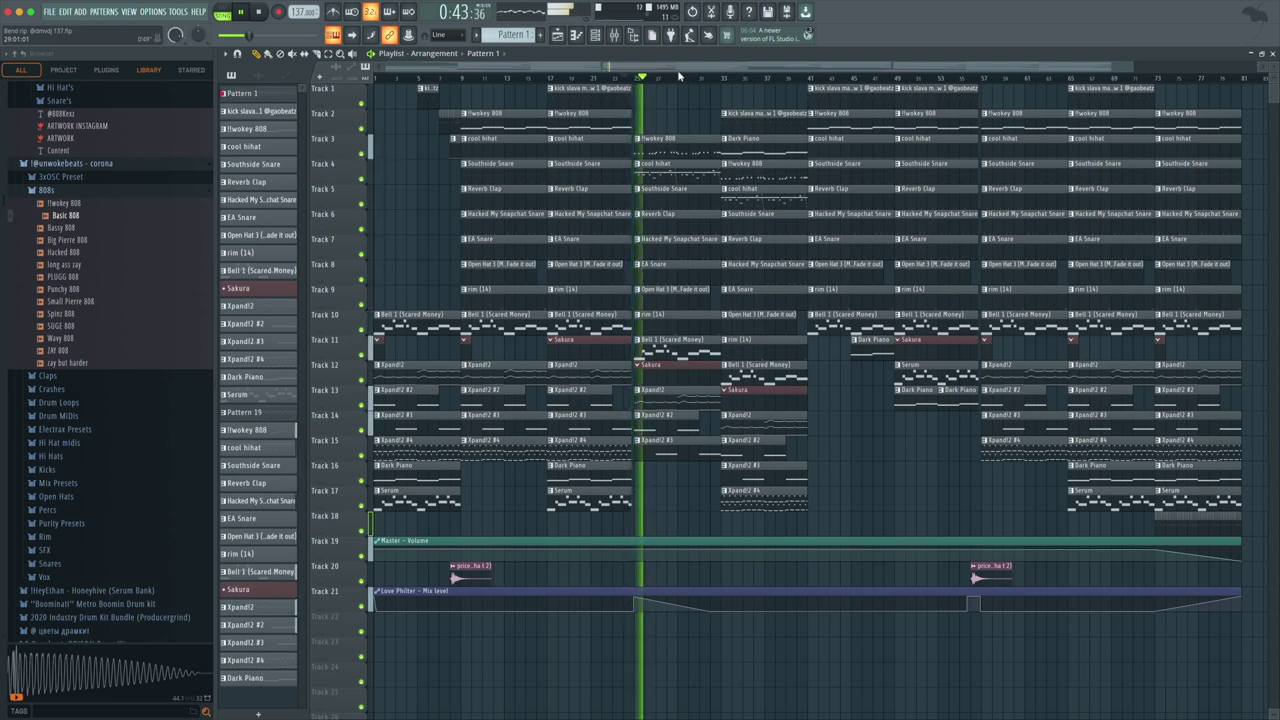